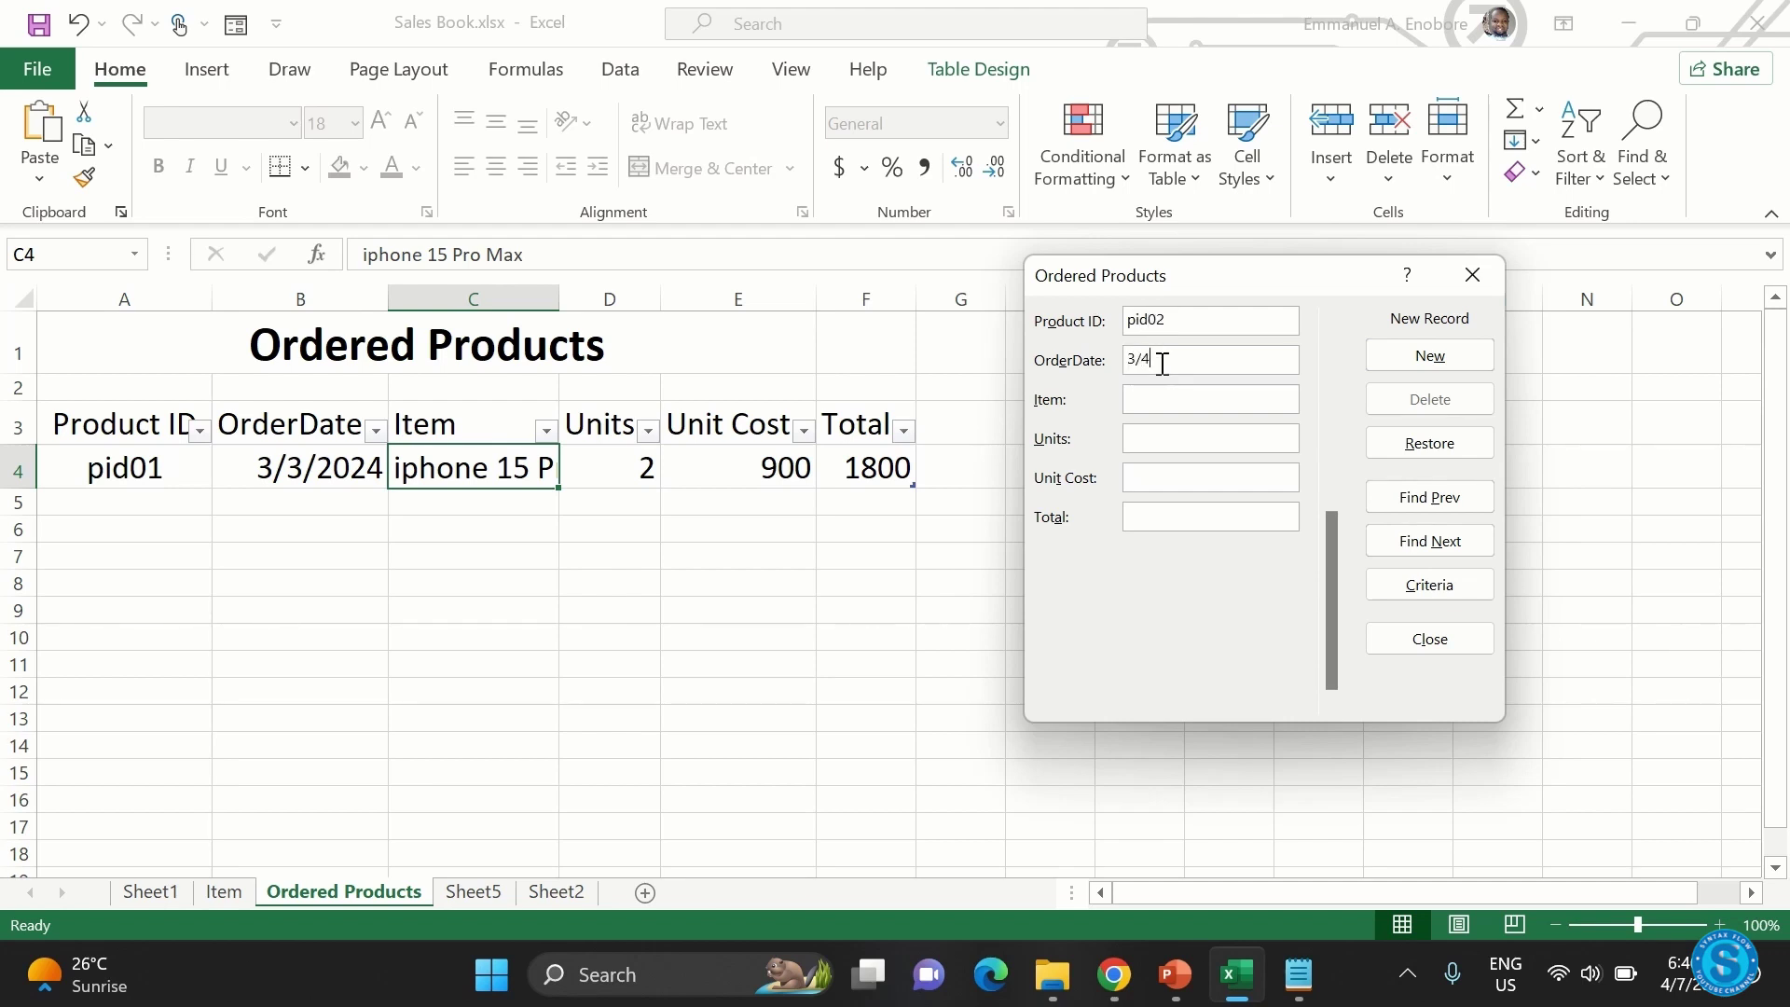
- Fill pid02's Item as Samsung Galaxy A54 5G, Unit Cost 700 and Total, then add the record
left_click(1170, 399)
type("Samsung Galaxy A54 5G")
left_click(1170, 469)
type("700")
left_click(1161, 513)
type("1400")
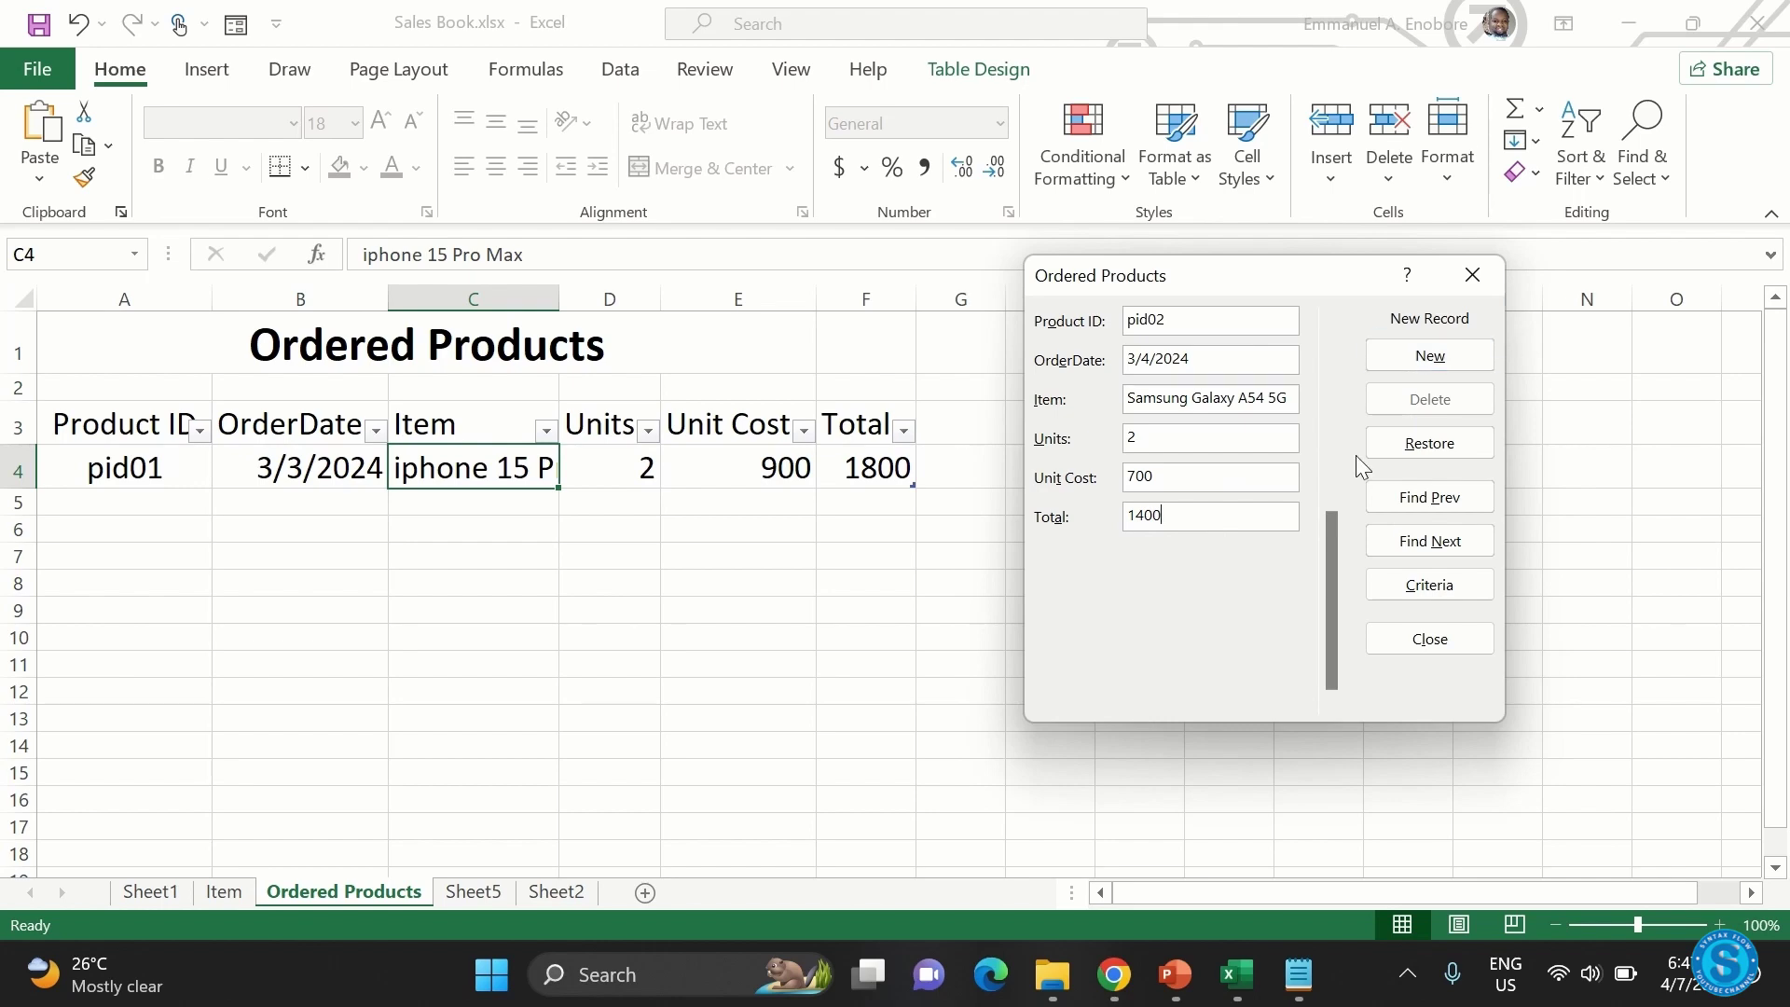
key("Return")
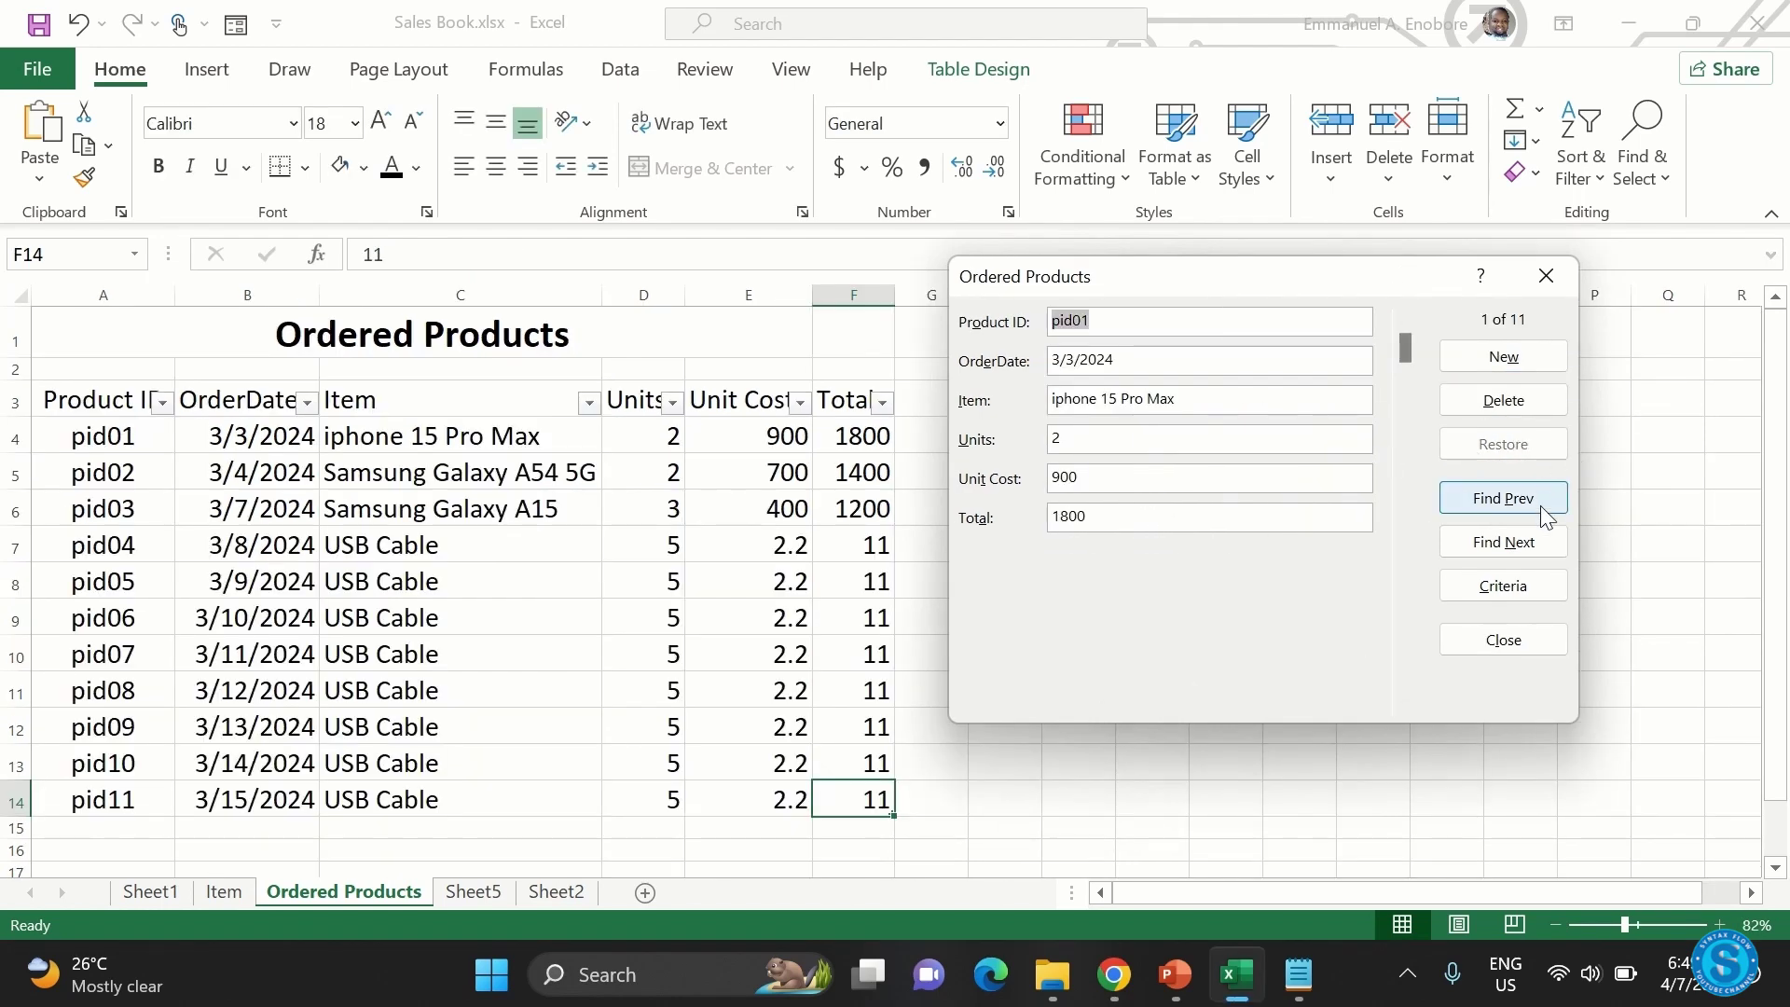
left_click(1533, 541)
left_click(1533, 541)
left_click(1533, 541)
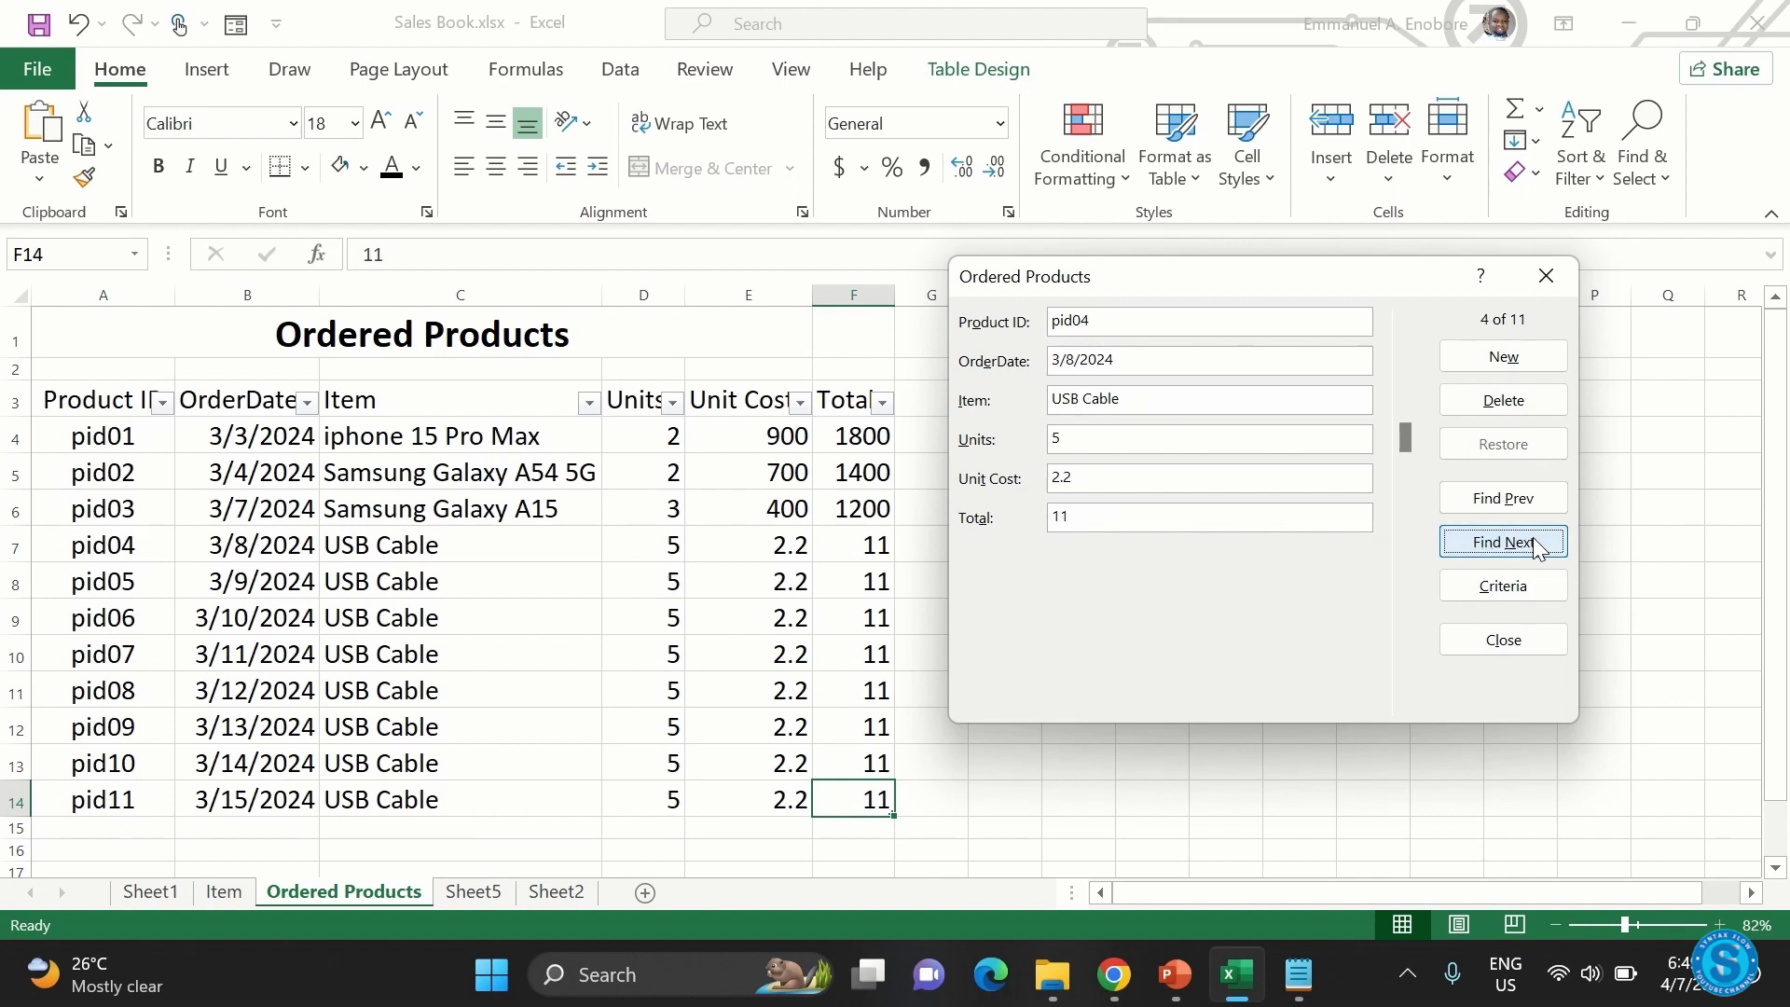
left_click(1535, 495)
left_click(1534, 492)
left_click(1531, 532)
left_click(1531, 532)
left_click(1532, 531)
left_click(1519, 500)
left_click(1519, 500)
left_click(1520, 499)
left_click(1519, 500)
left_click(1519, 500)
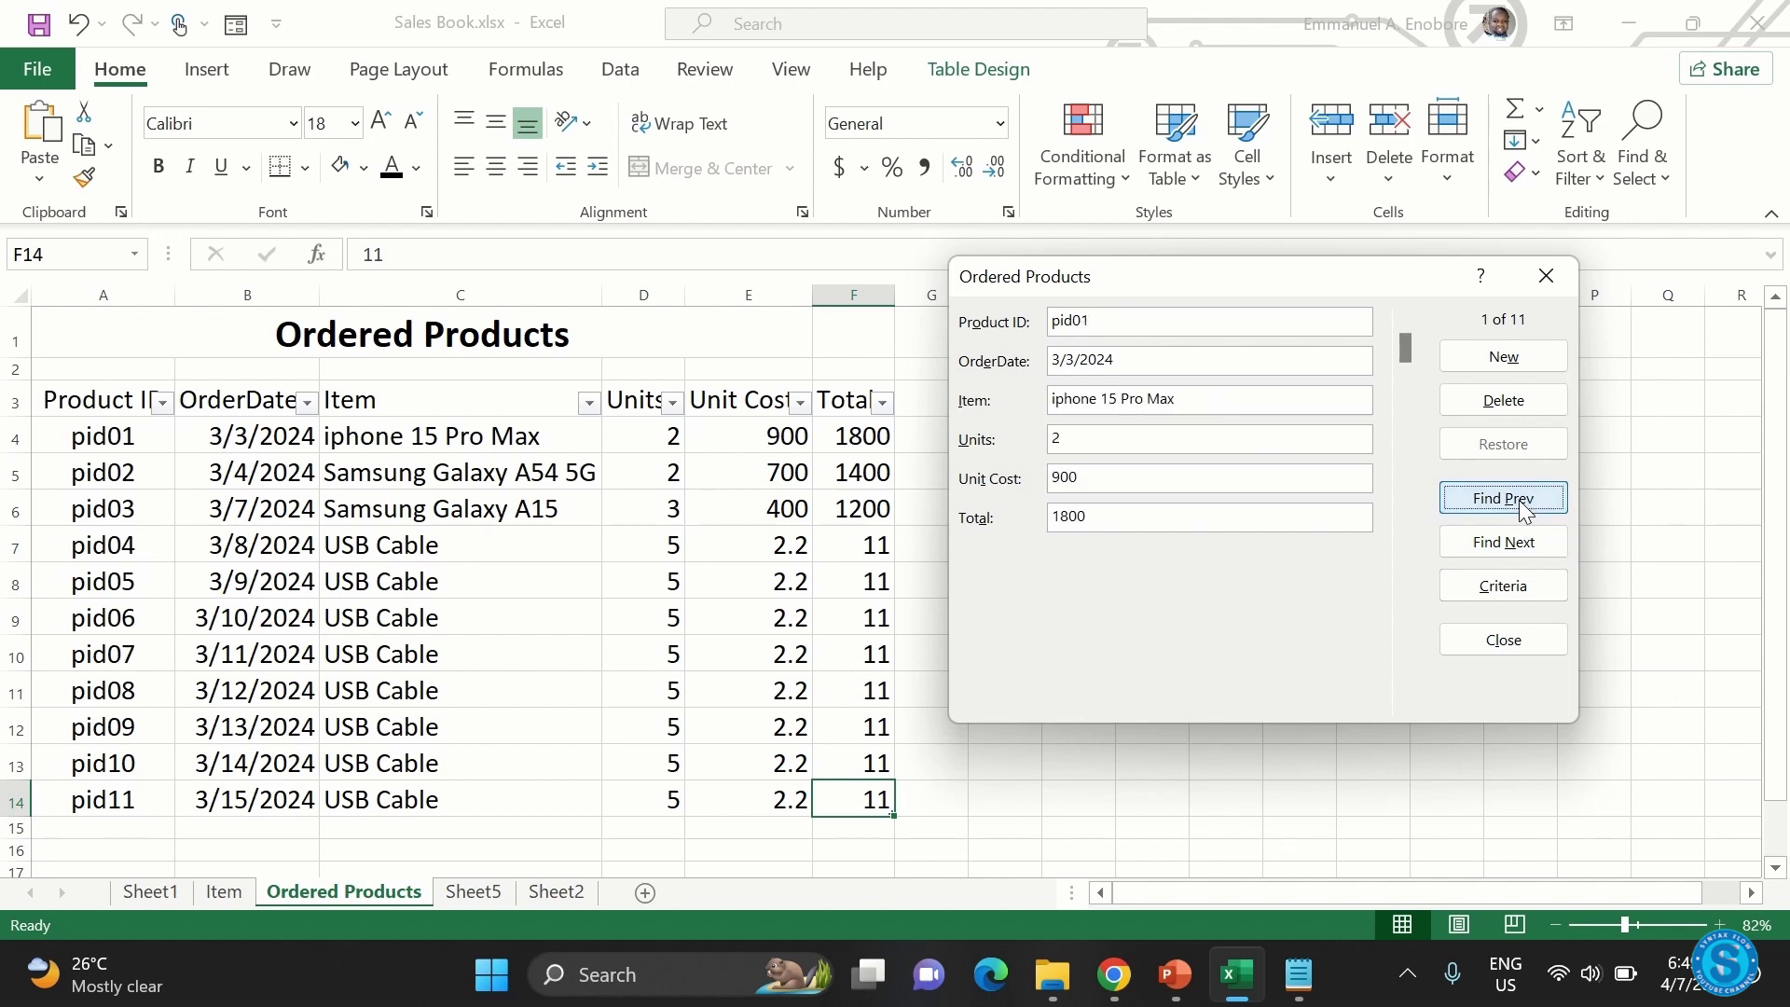
left_click(1119, 435)
key("BackSpace")
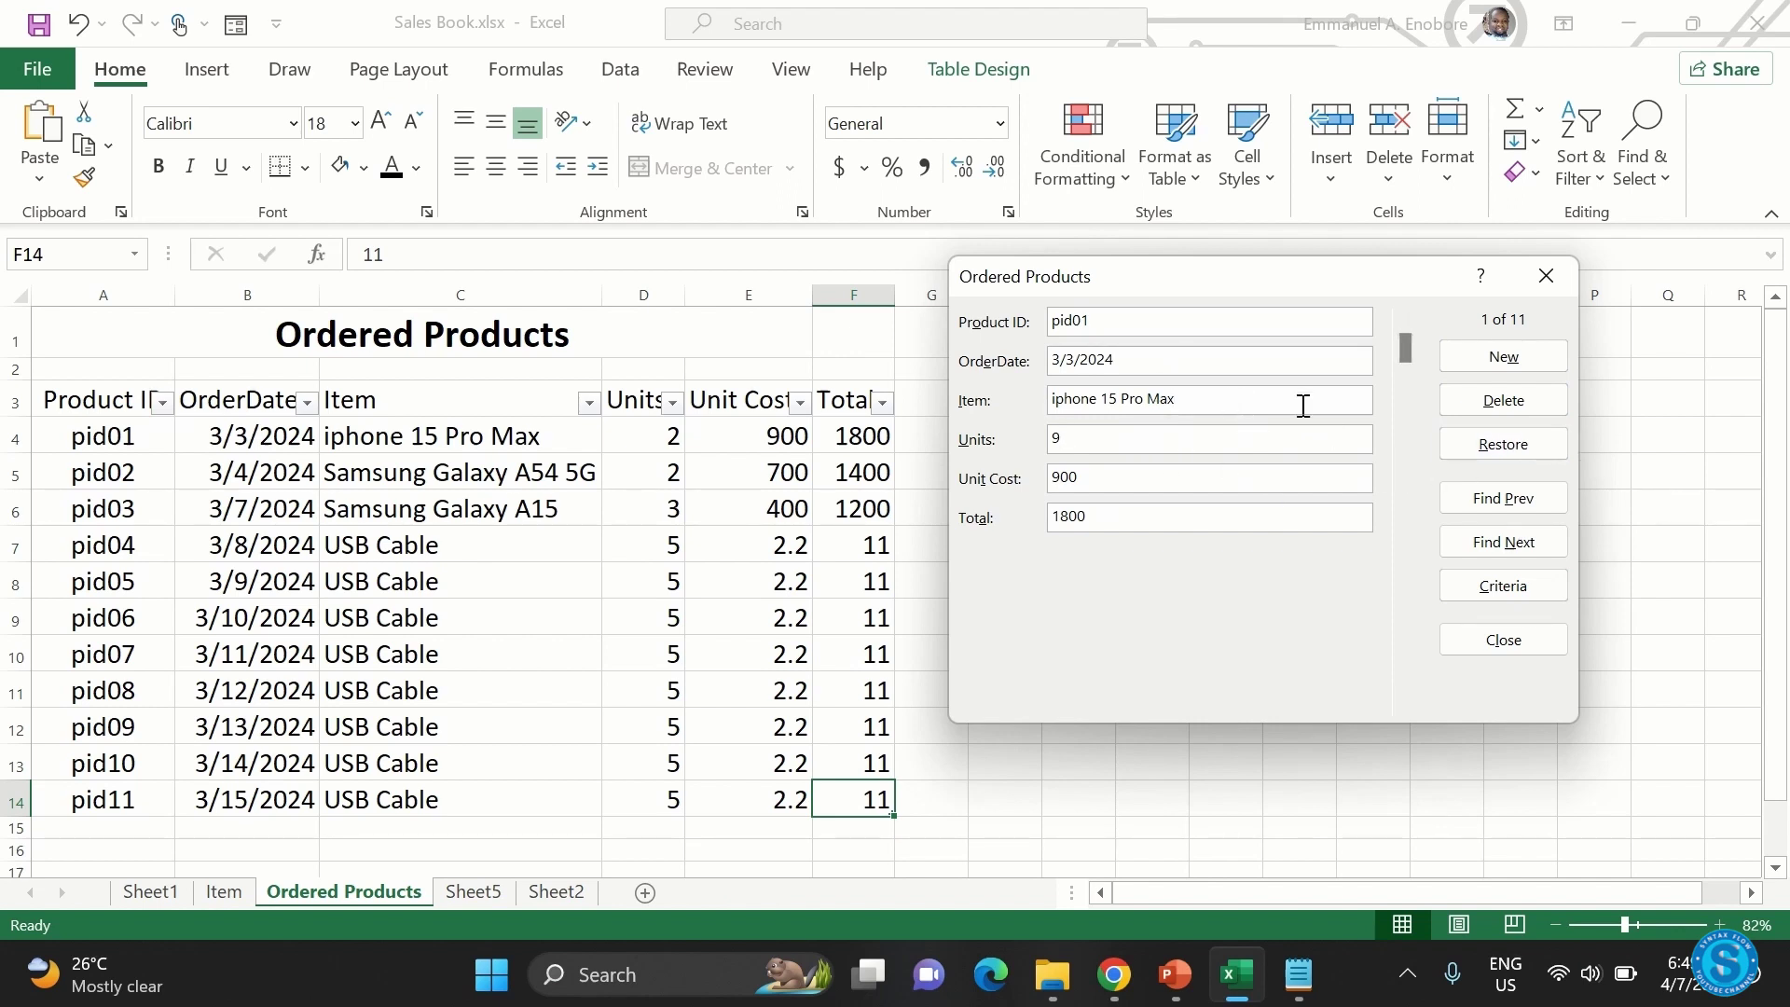
left_click(1510, 448)
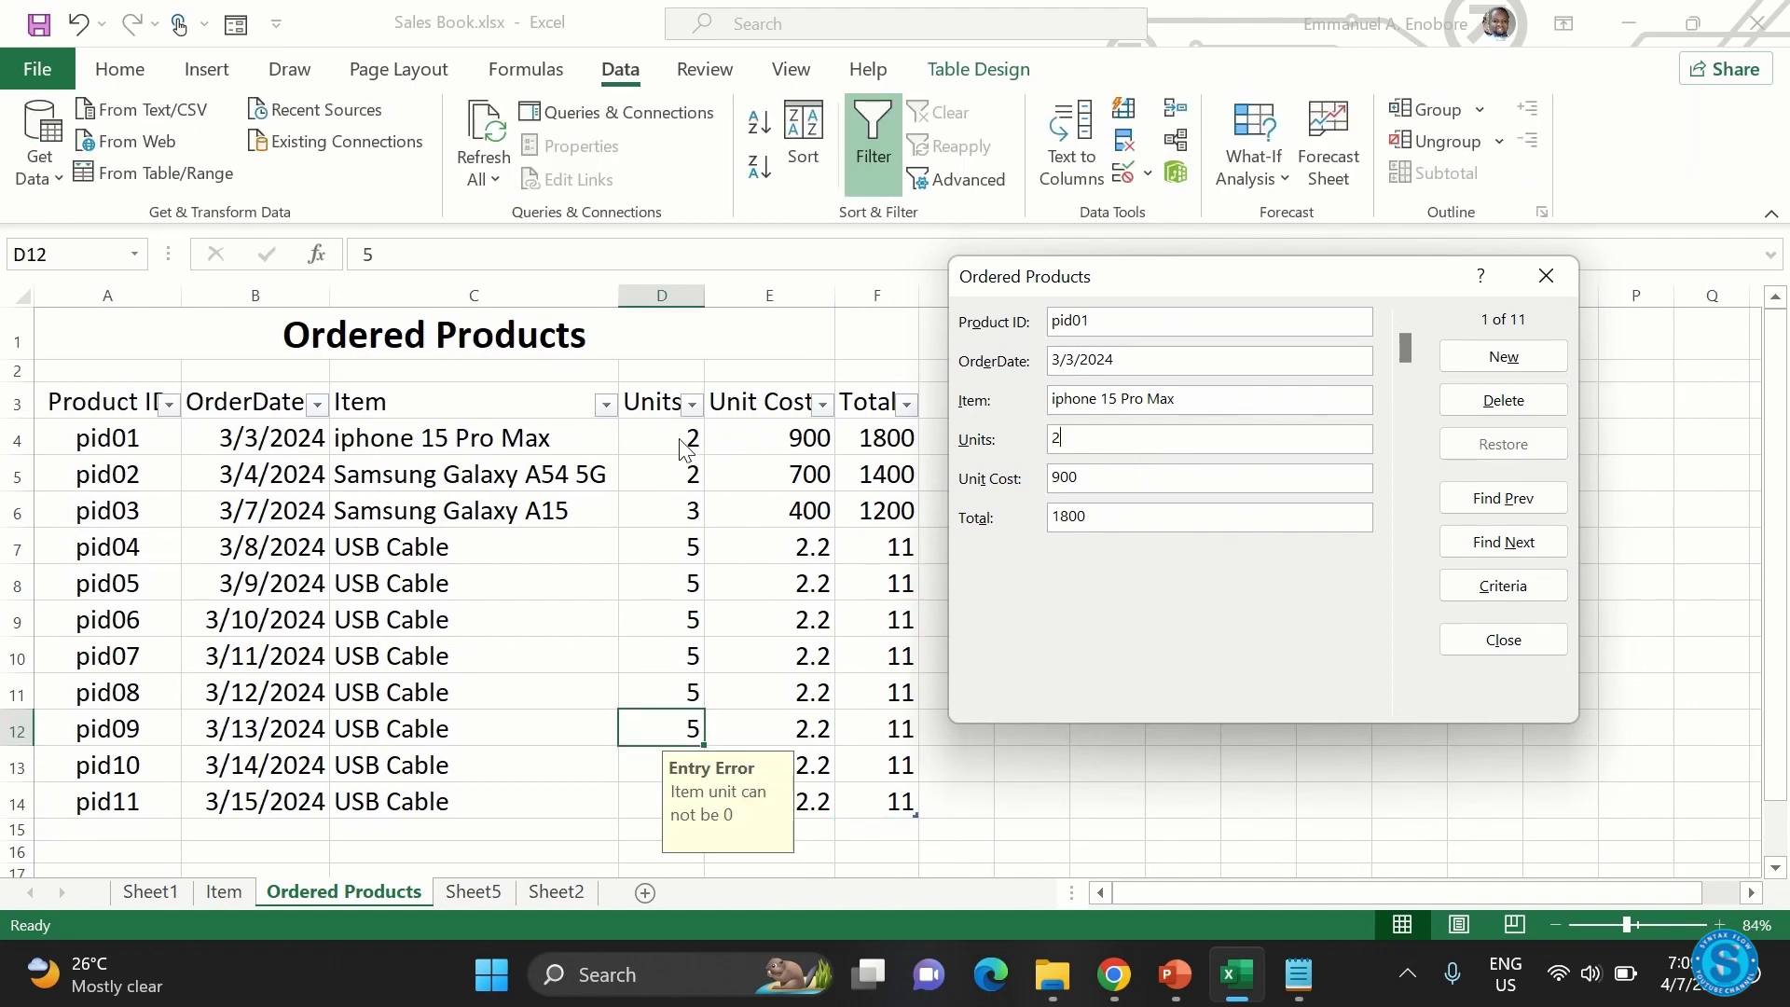
- Try setting pid01's Units to 0, then retry after the error and revert it to 2
key("BackSpace")
type("0")
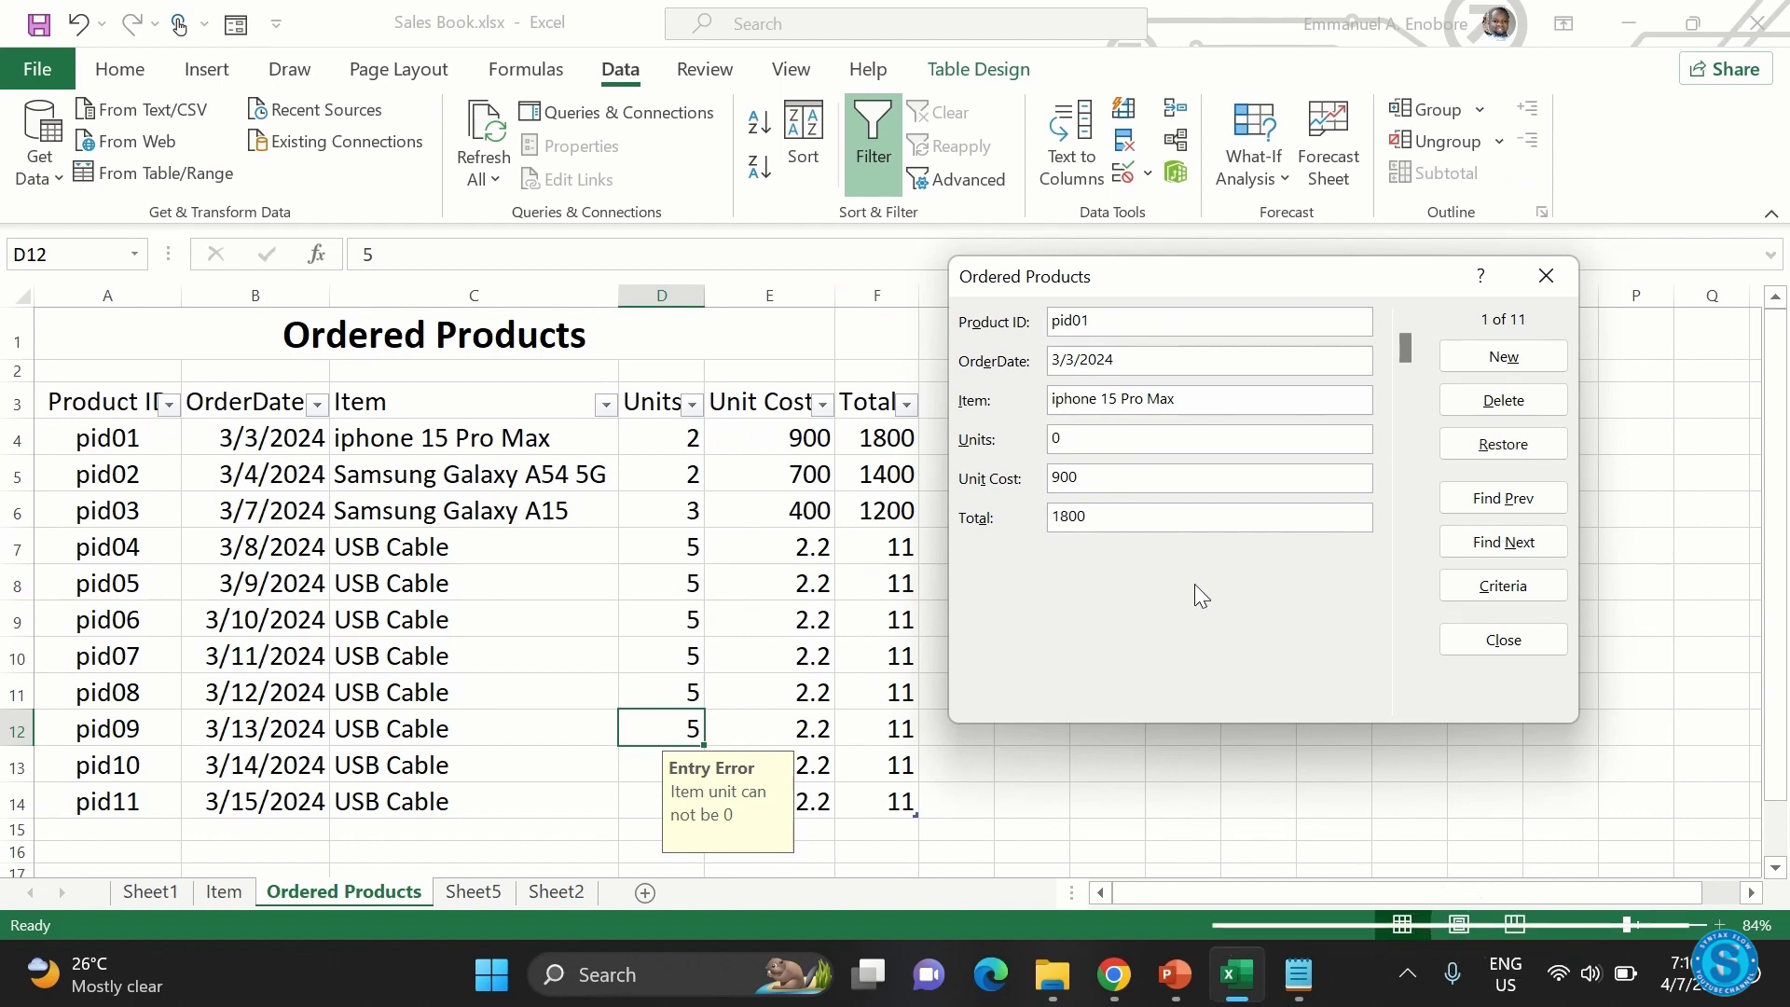
key("Return")
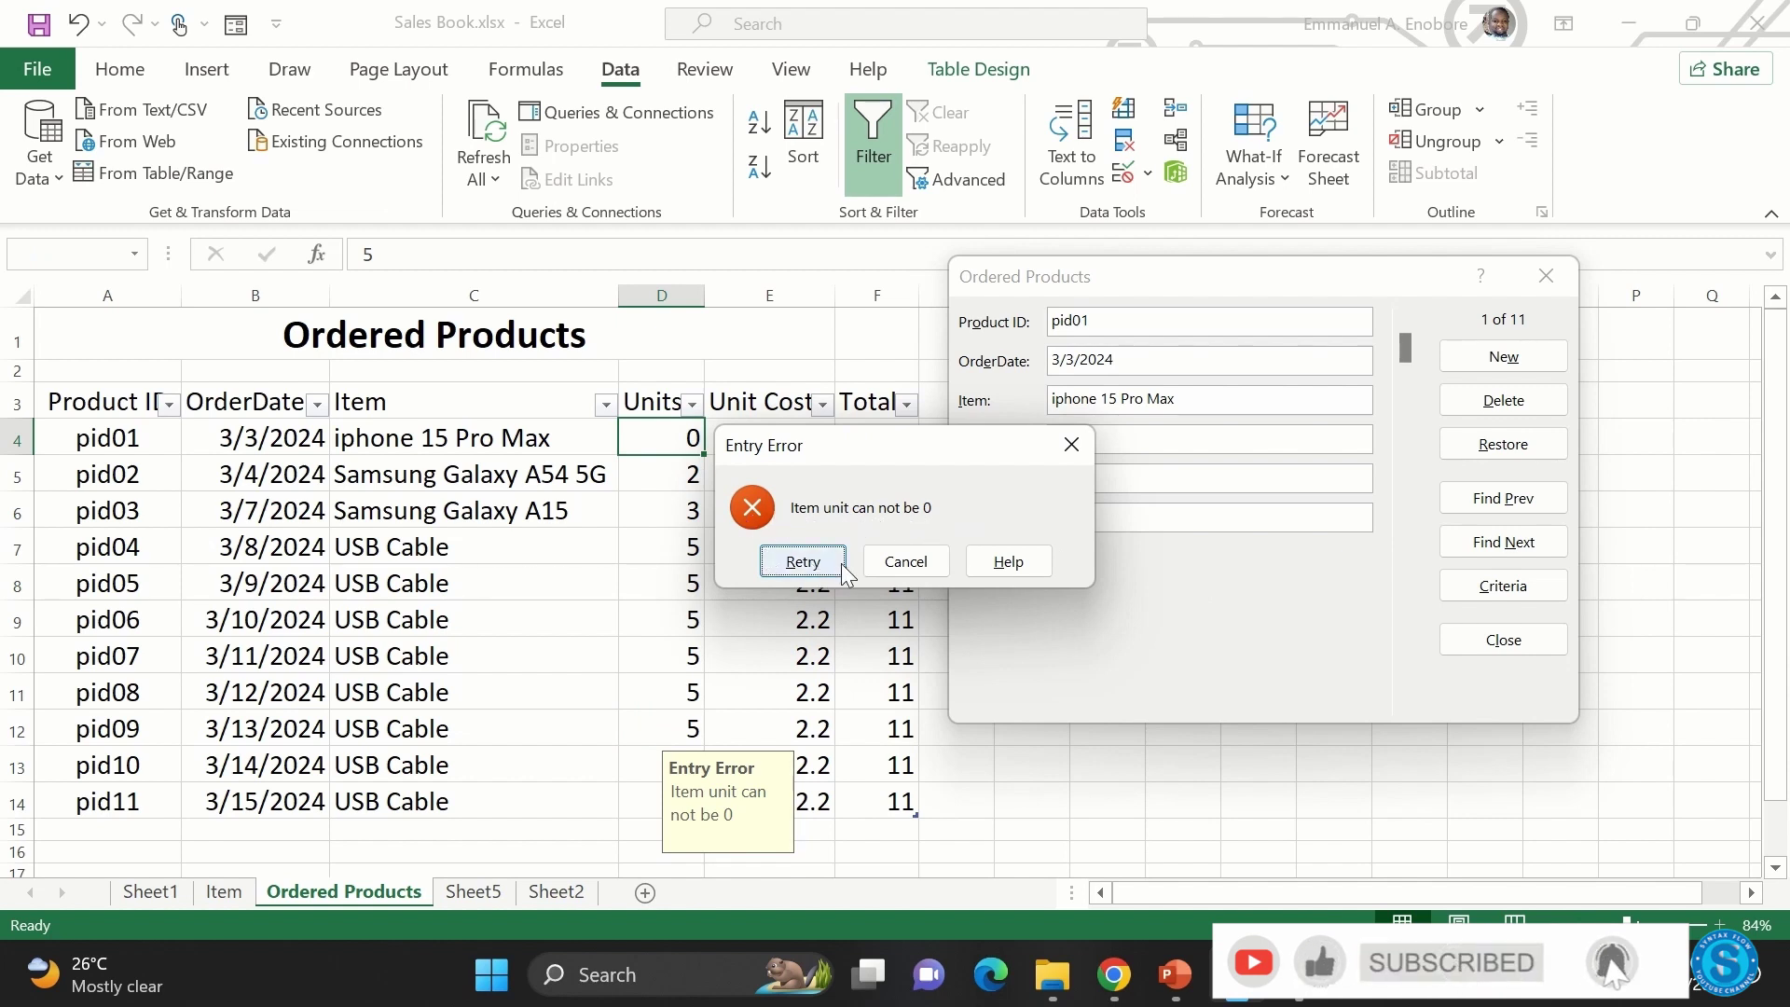
left_click(804, 561)
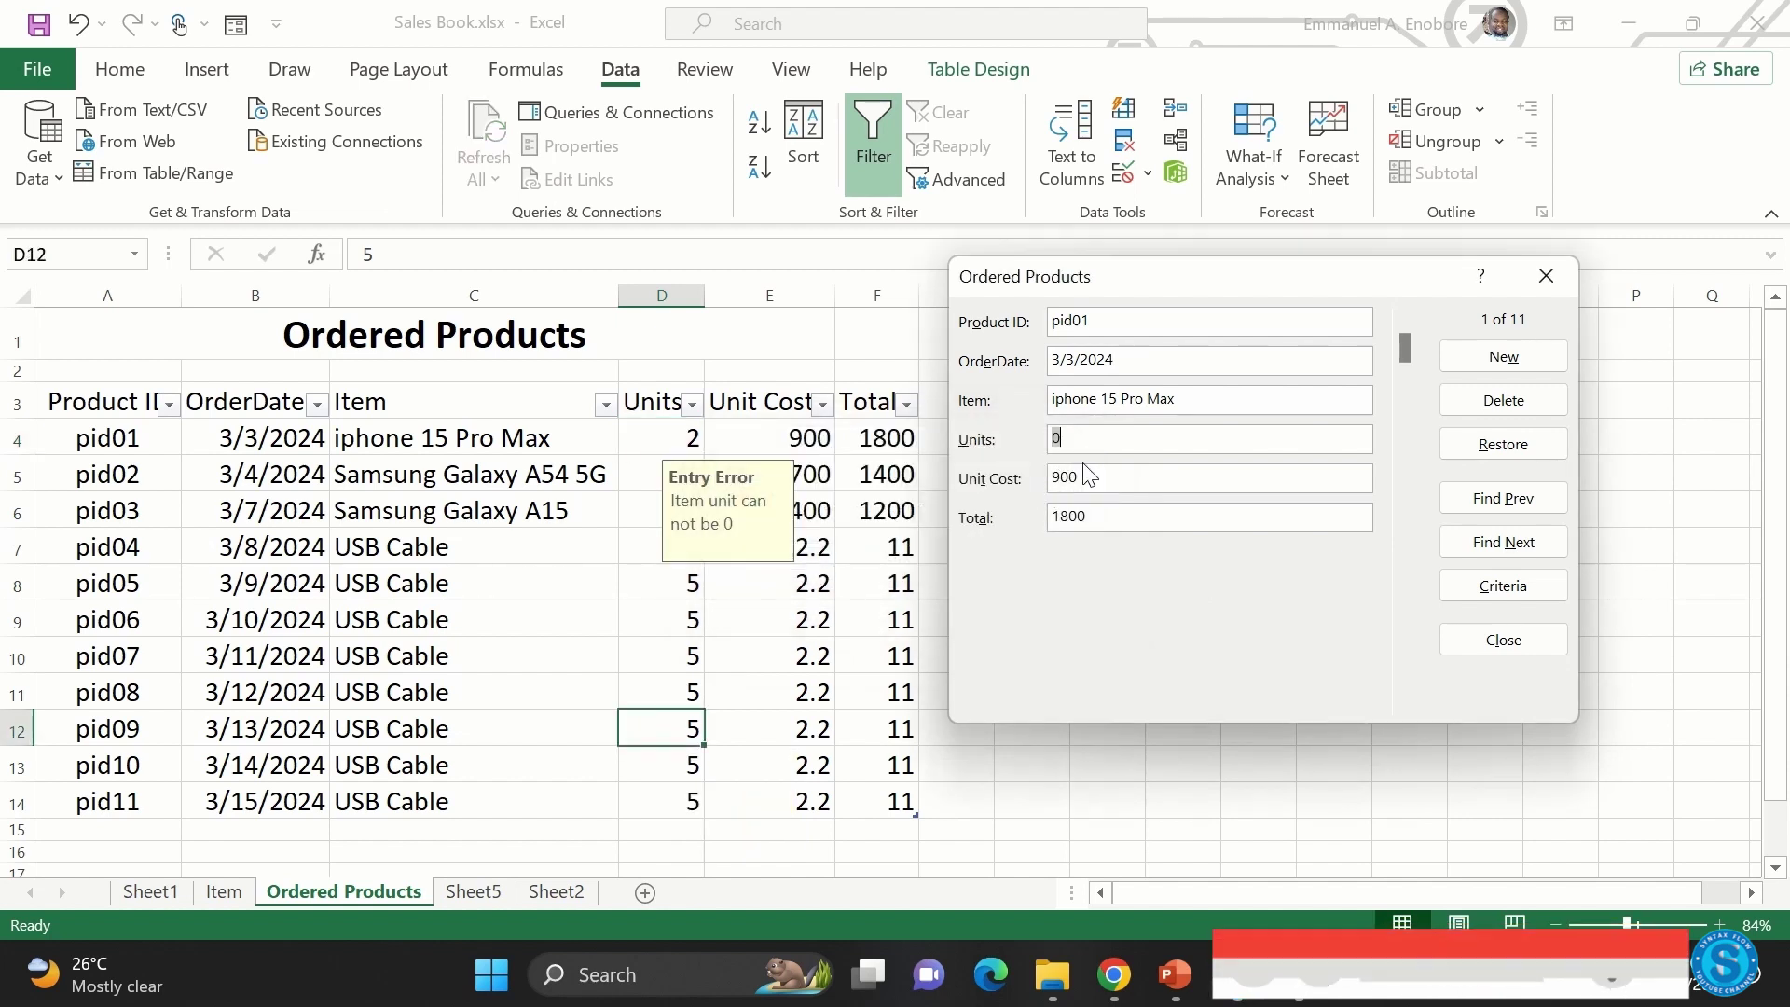
key("BackSpace")
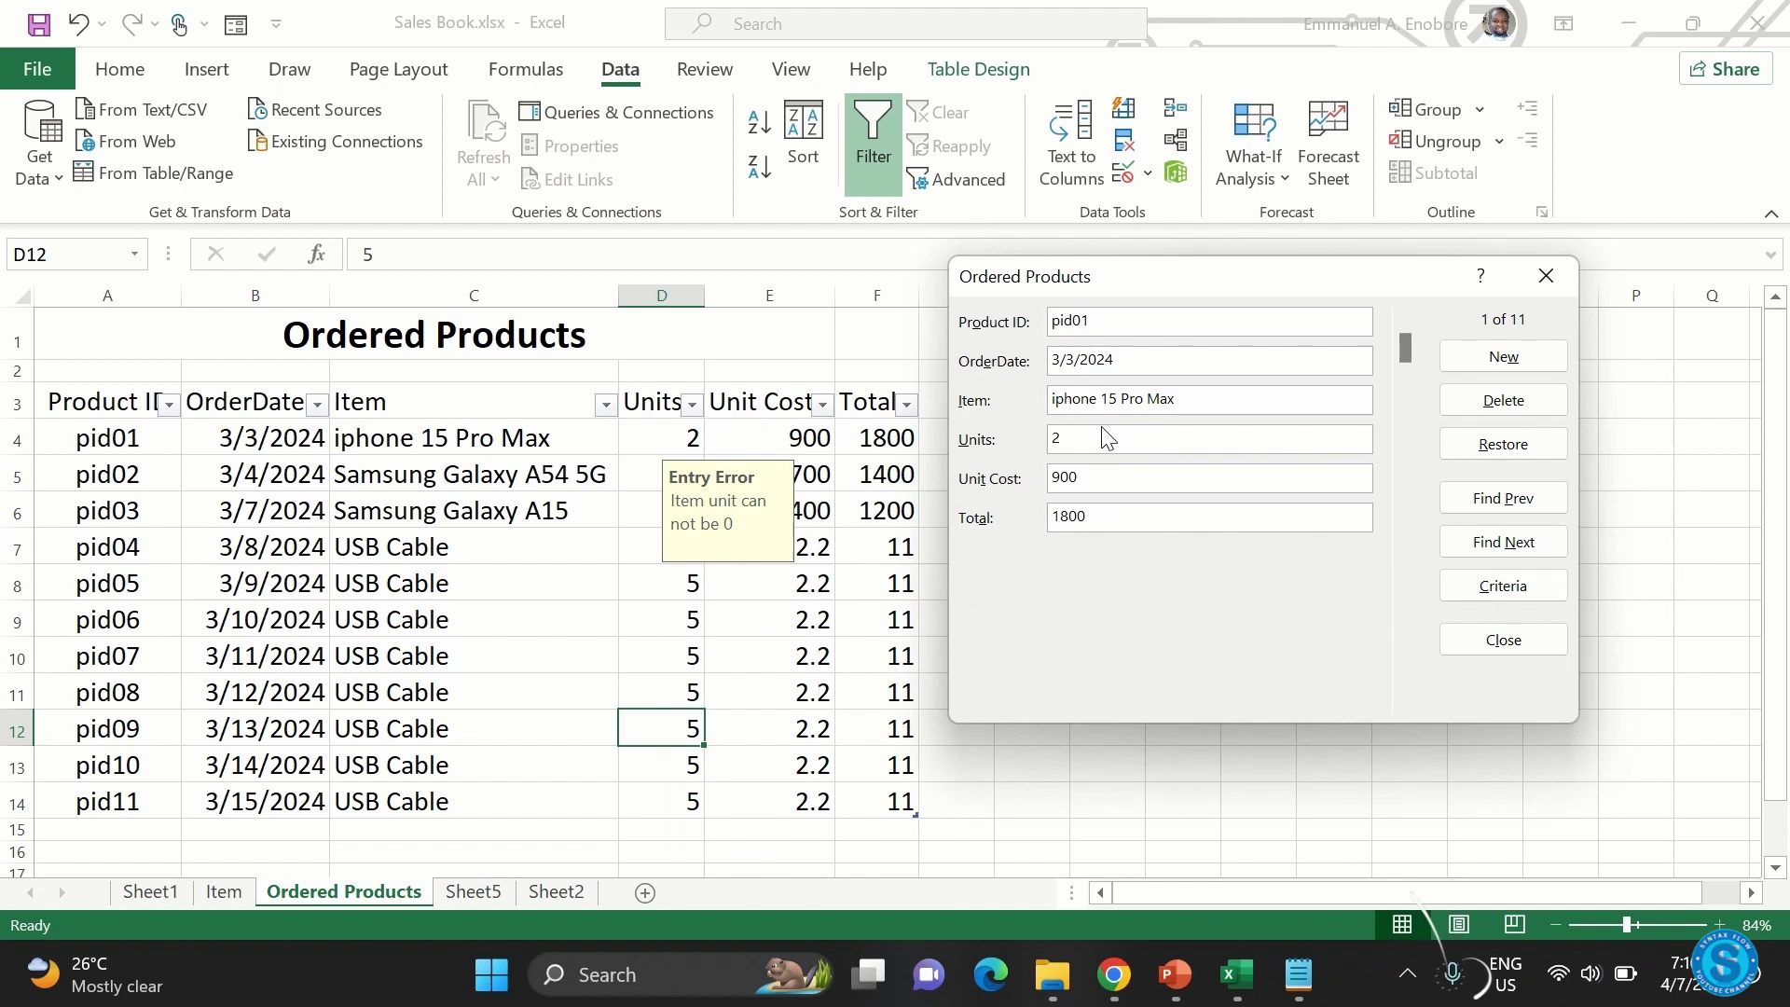
key("Return")
- Go to record pid09 and permanently delete it
left_click_drag(1406, 378, 1405, 587)
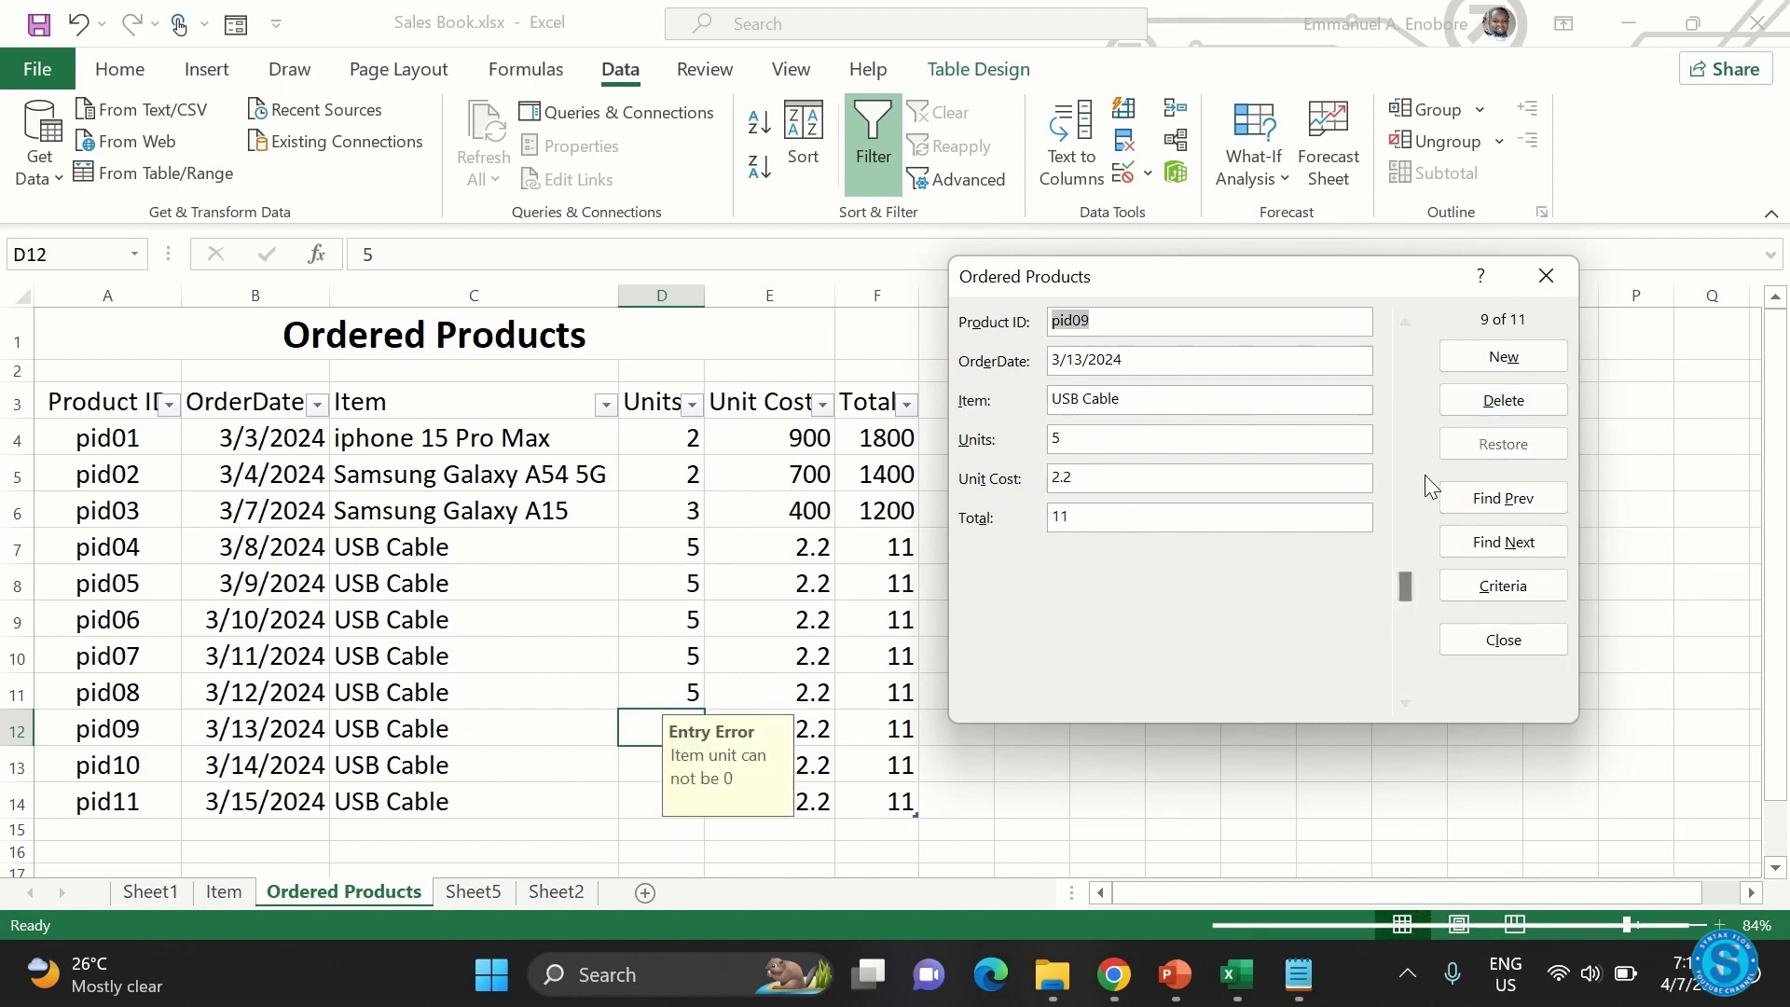
left_click(1503, 499)
left_click(1509, 543)
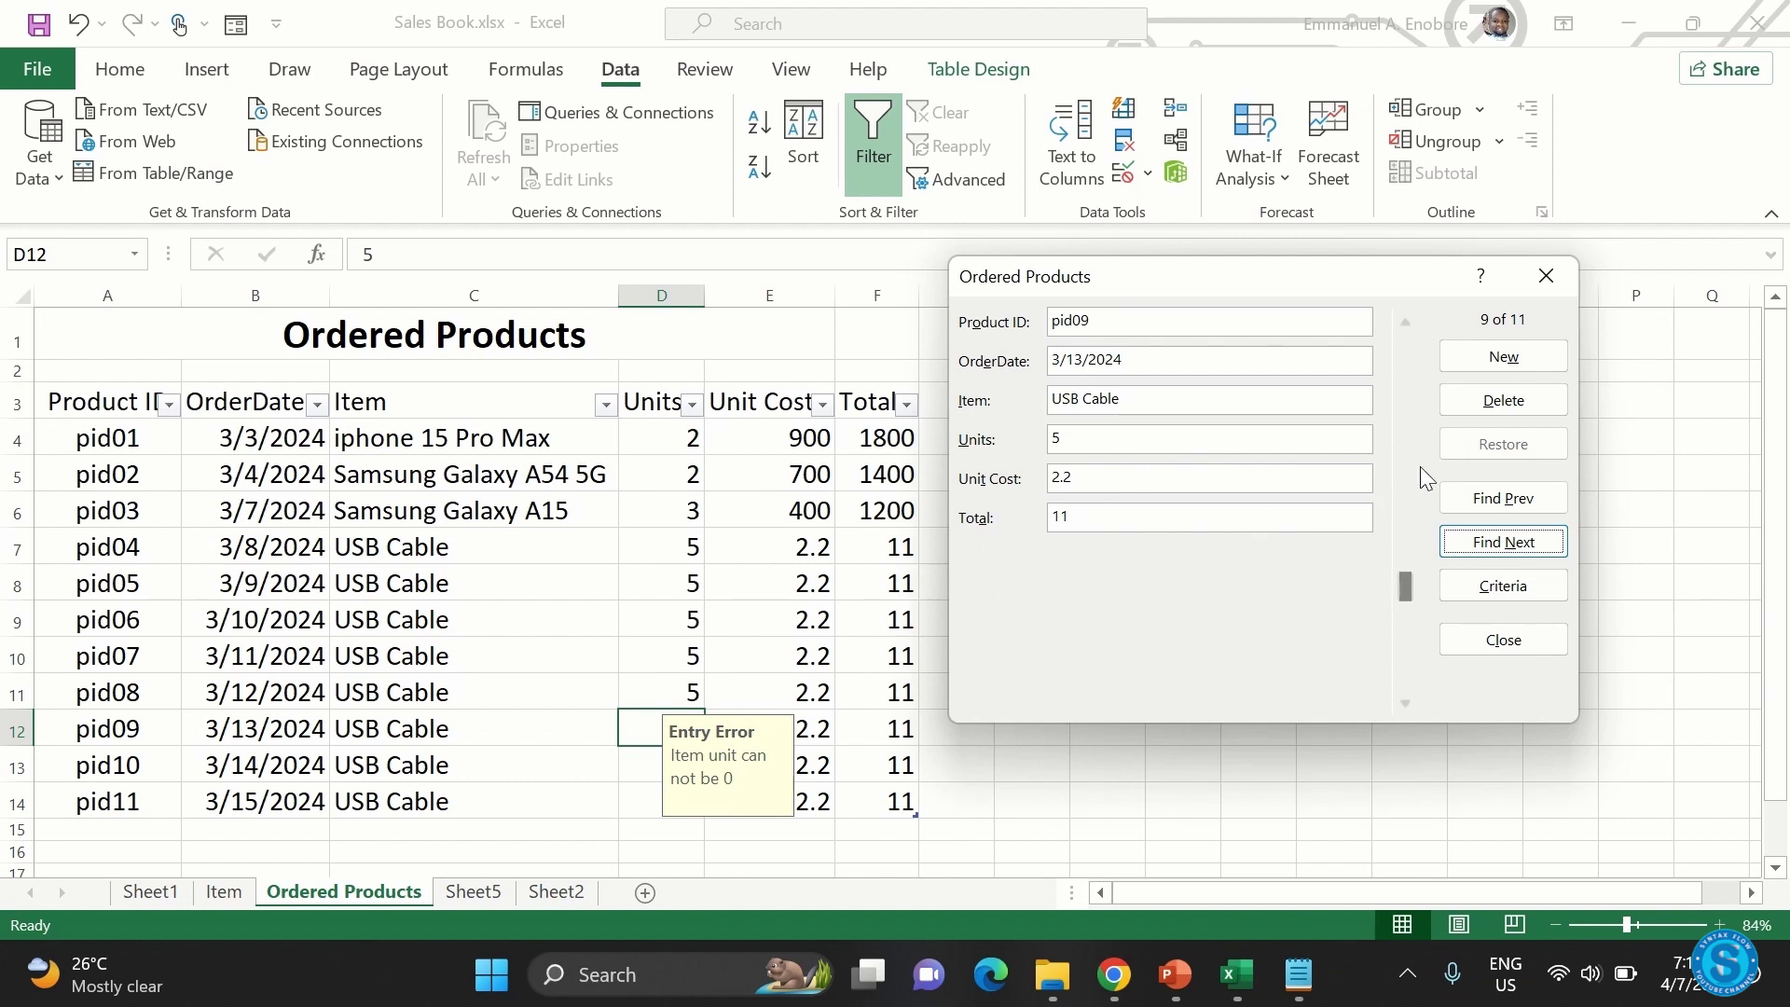
left_click(1474, 408)
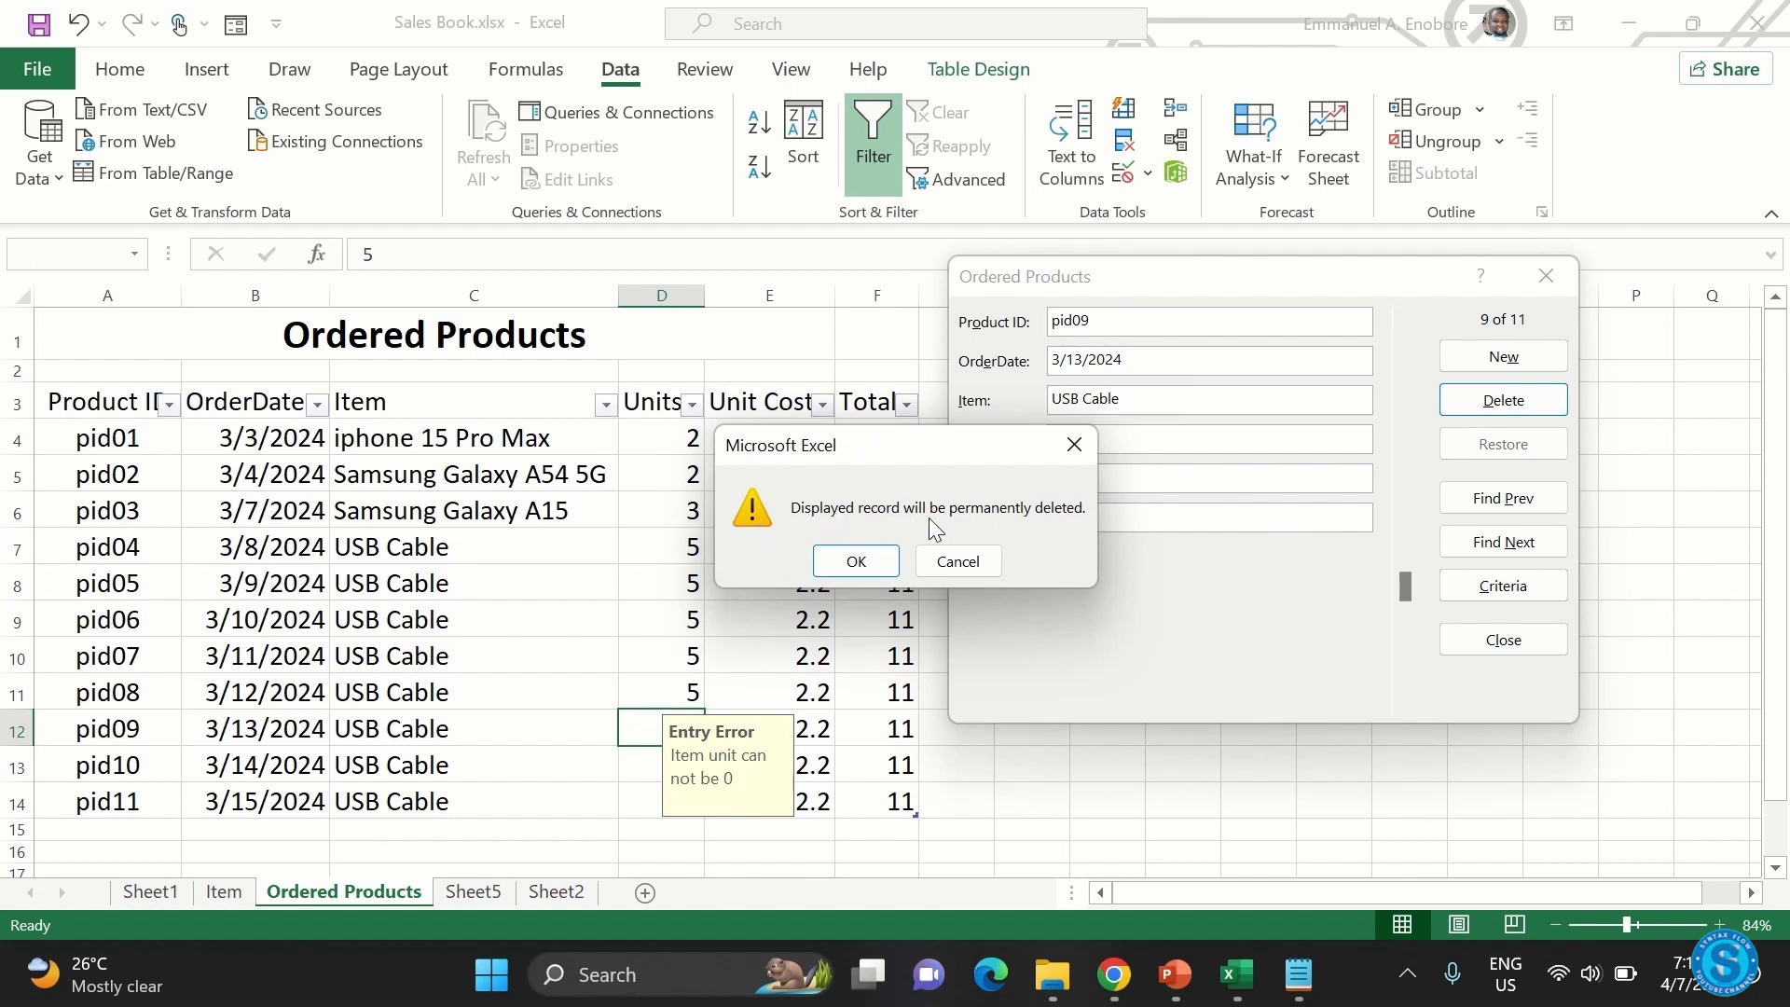
left_click(870, 555)
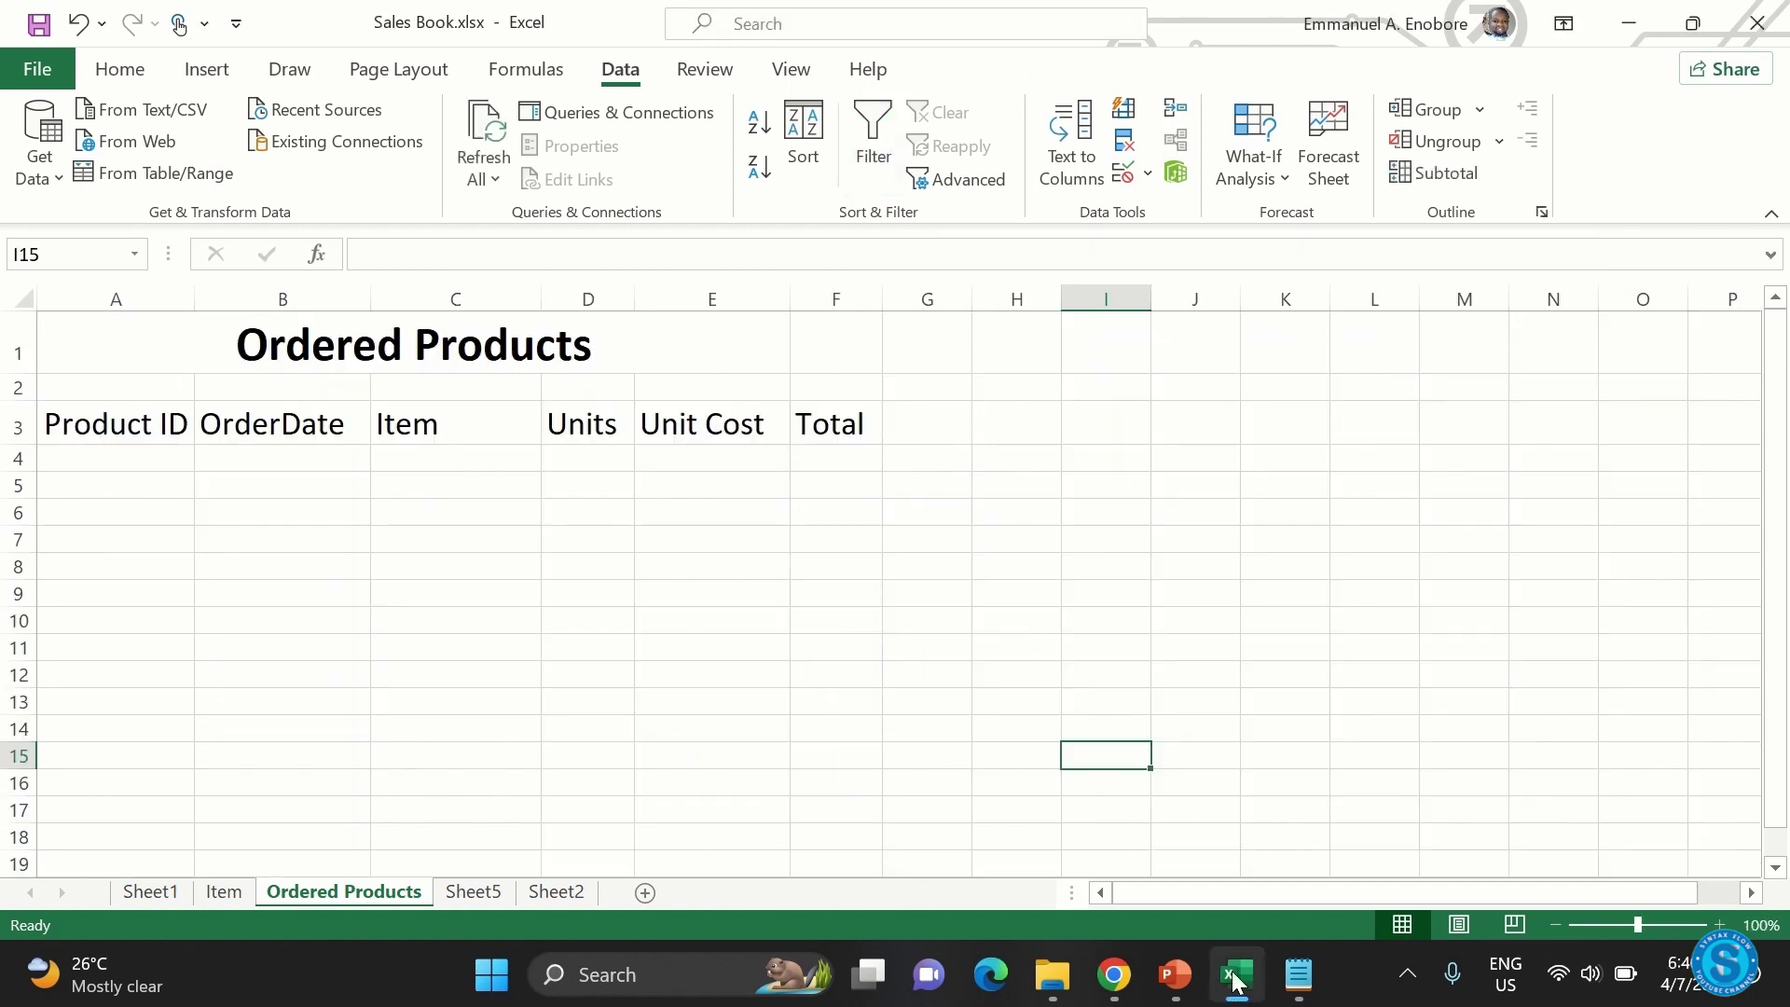
left_click(146, 432)
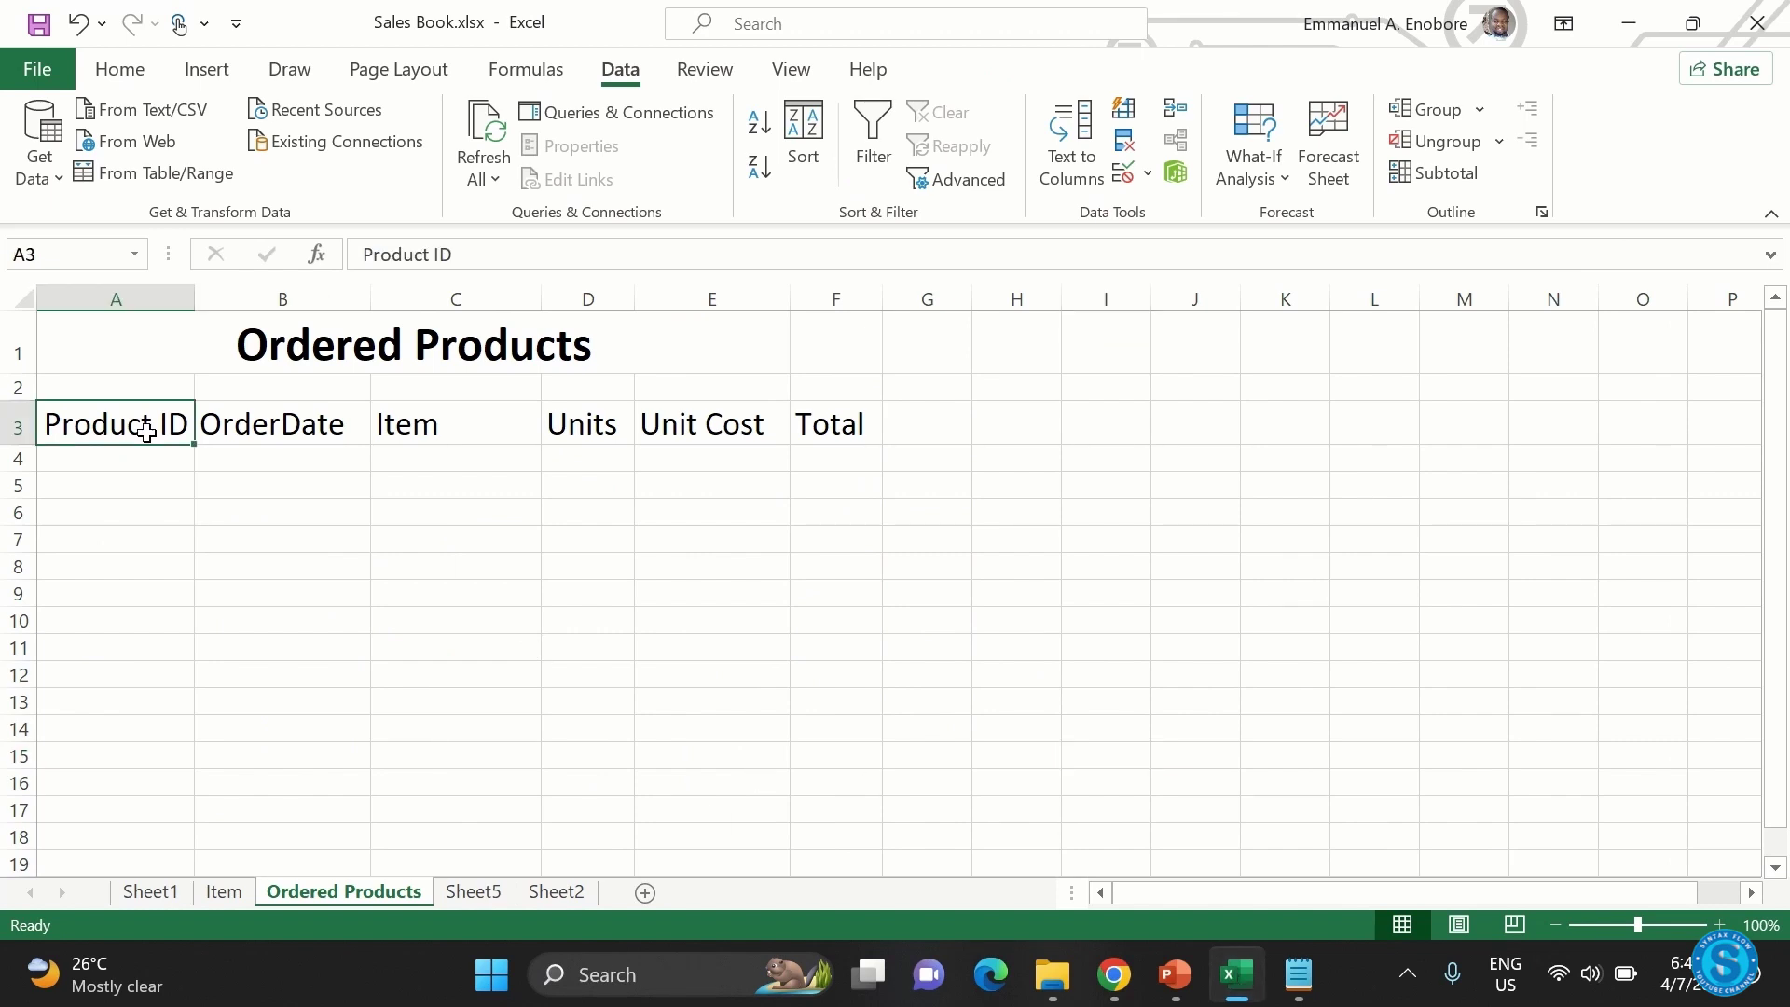
key("shift+Right")
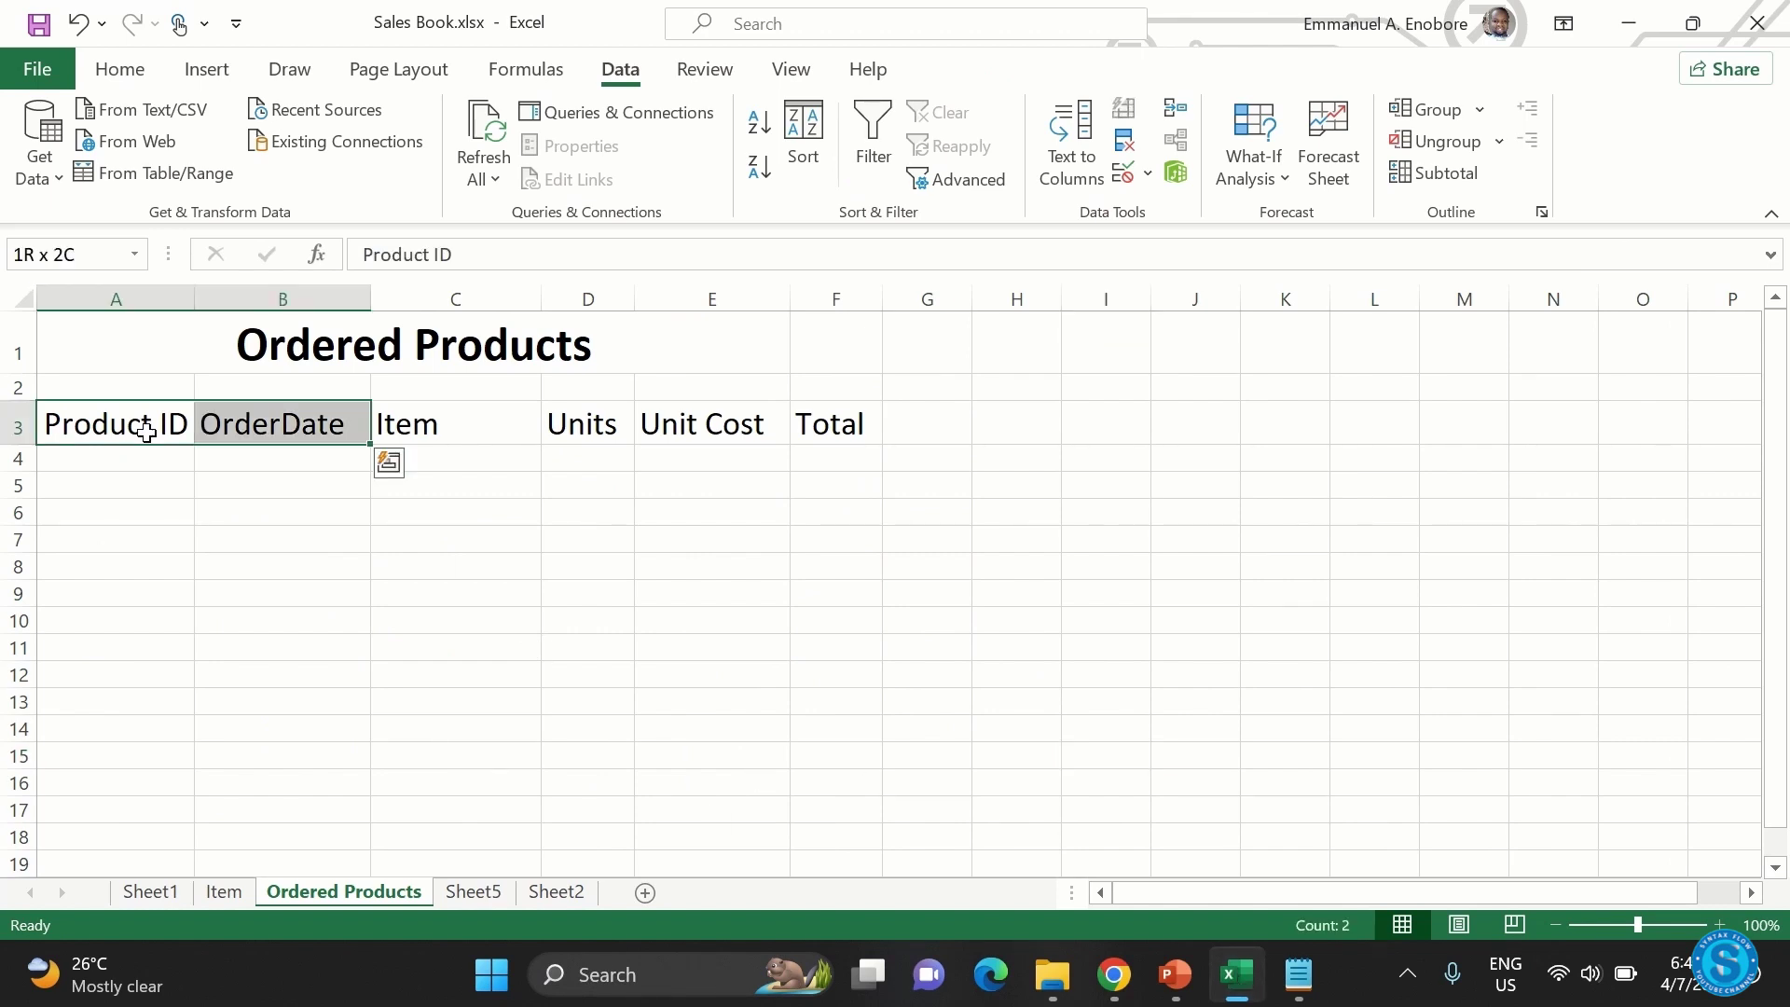
key("shift+Right")
key("shift+Right")
key("shift+Right")
key("shift+Right")
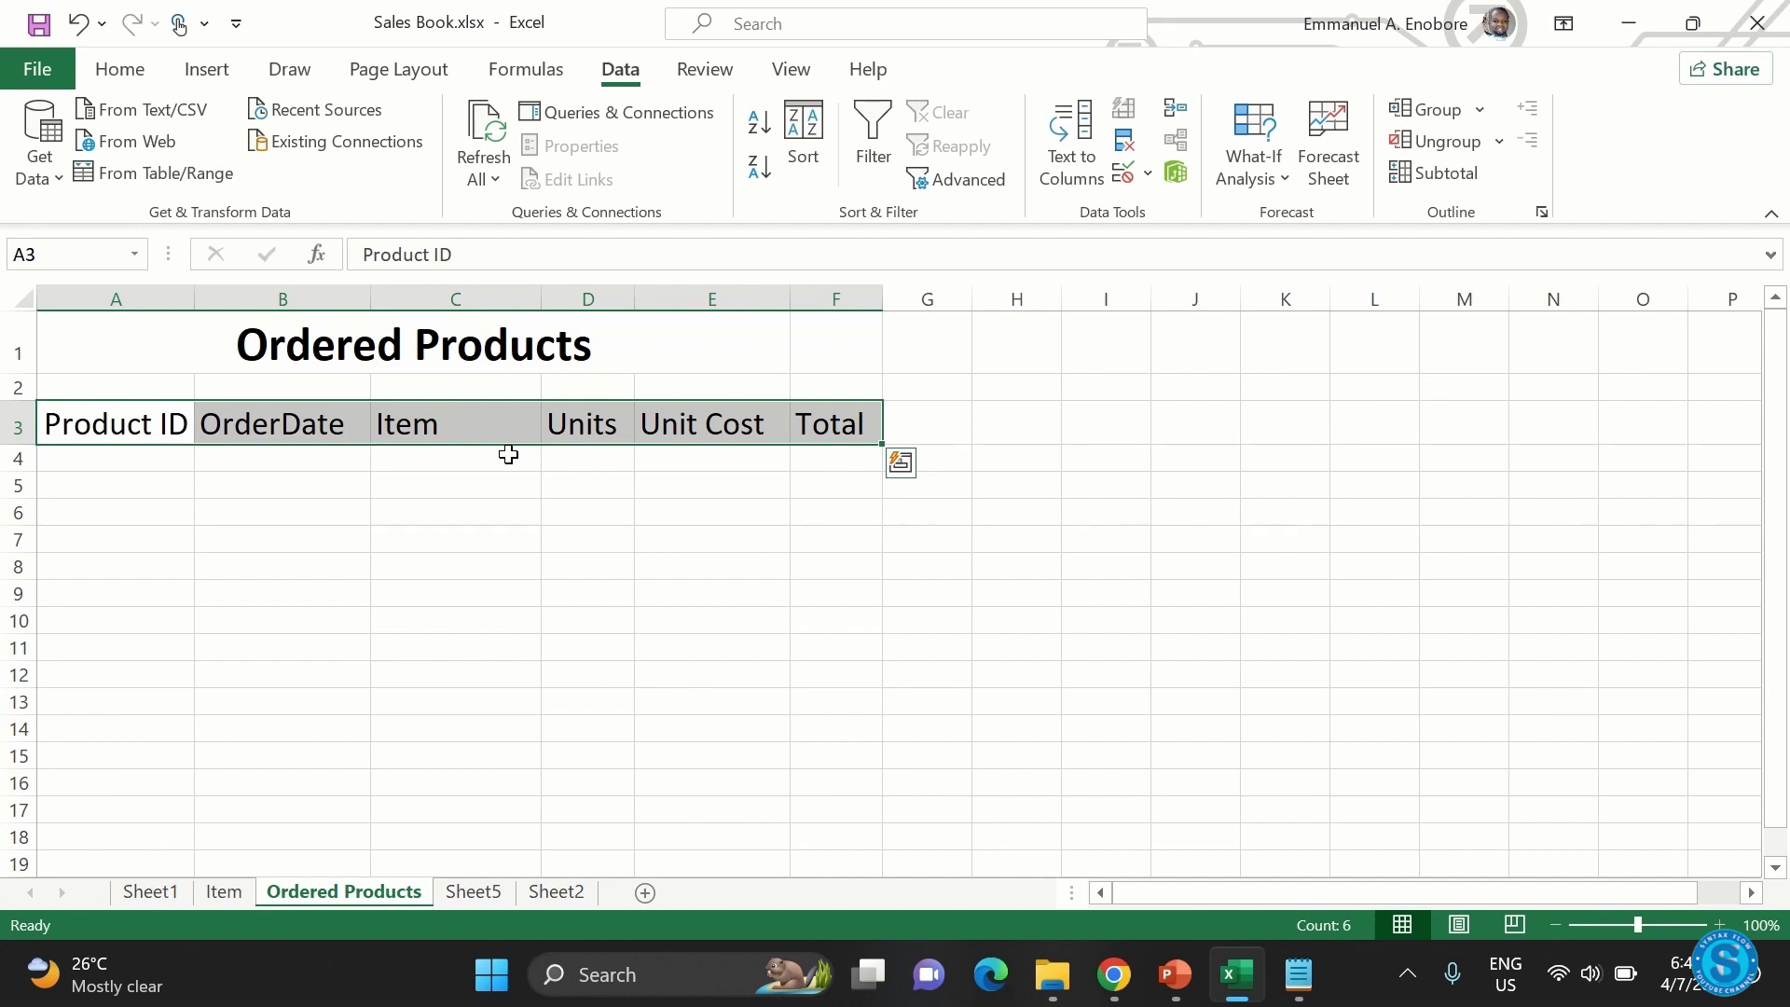
key("ctrl+z")
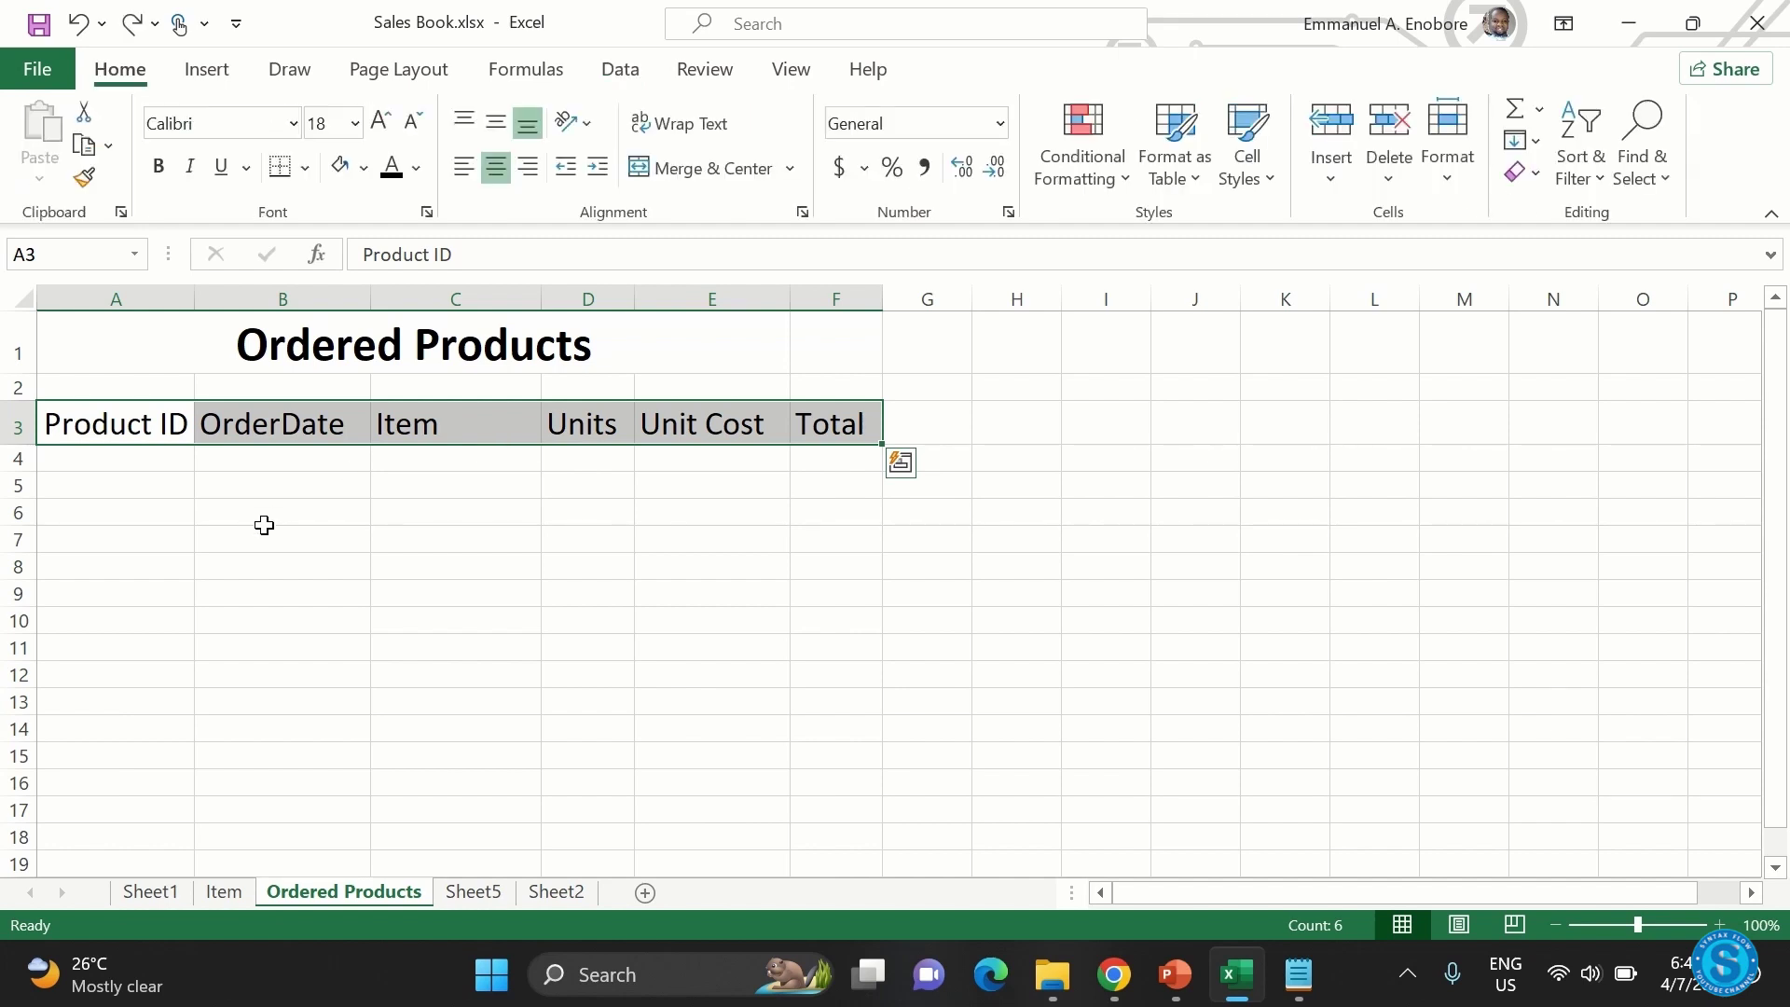
left_click(143, 467)
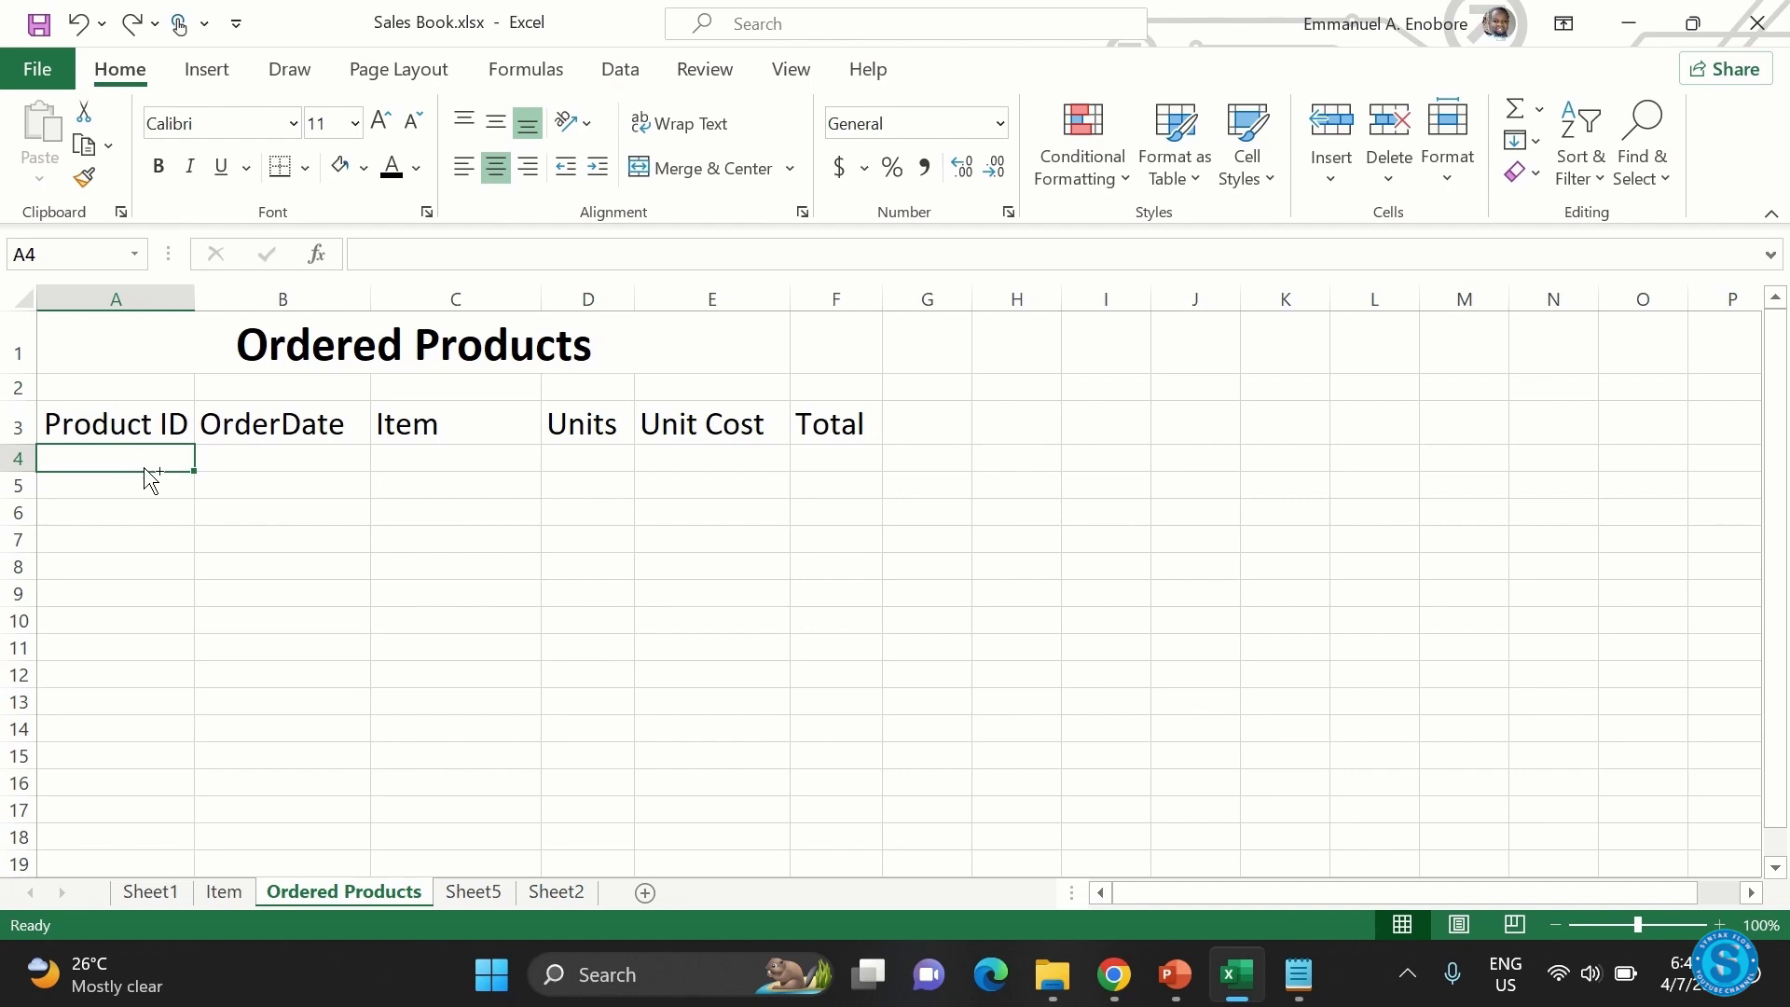
- Create a table from the header row with My table has headers ticked
key("ctrl+t")
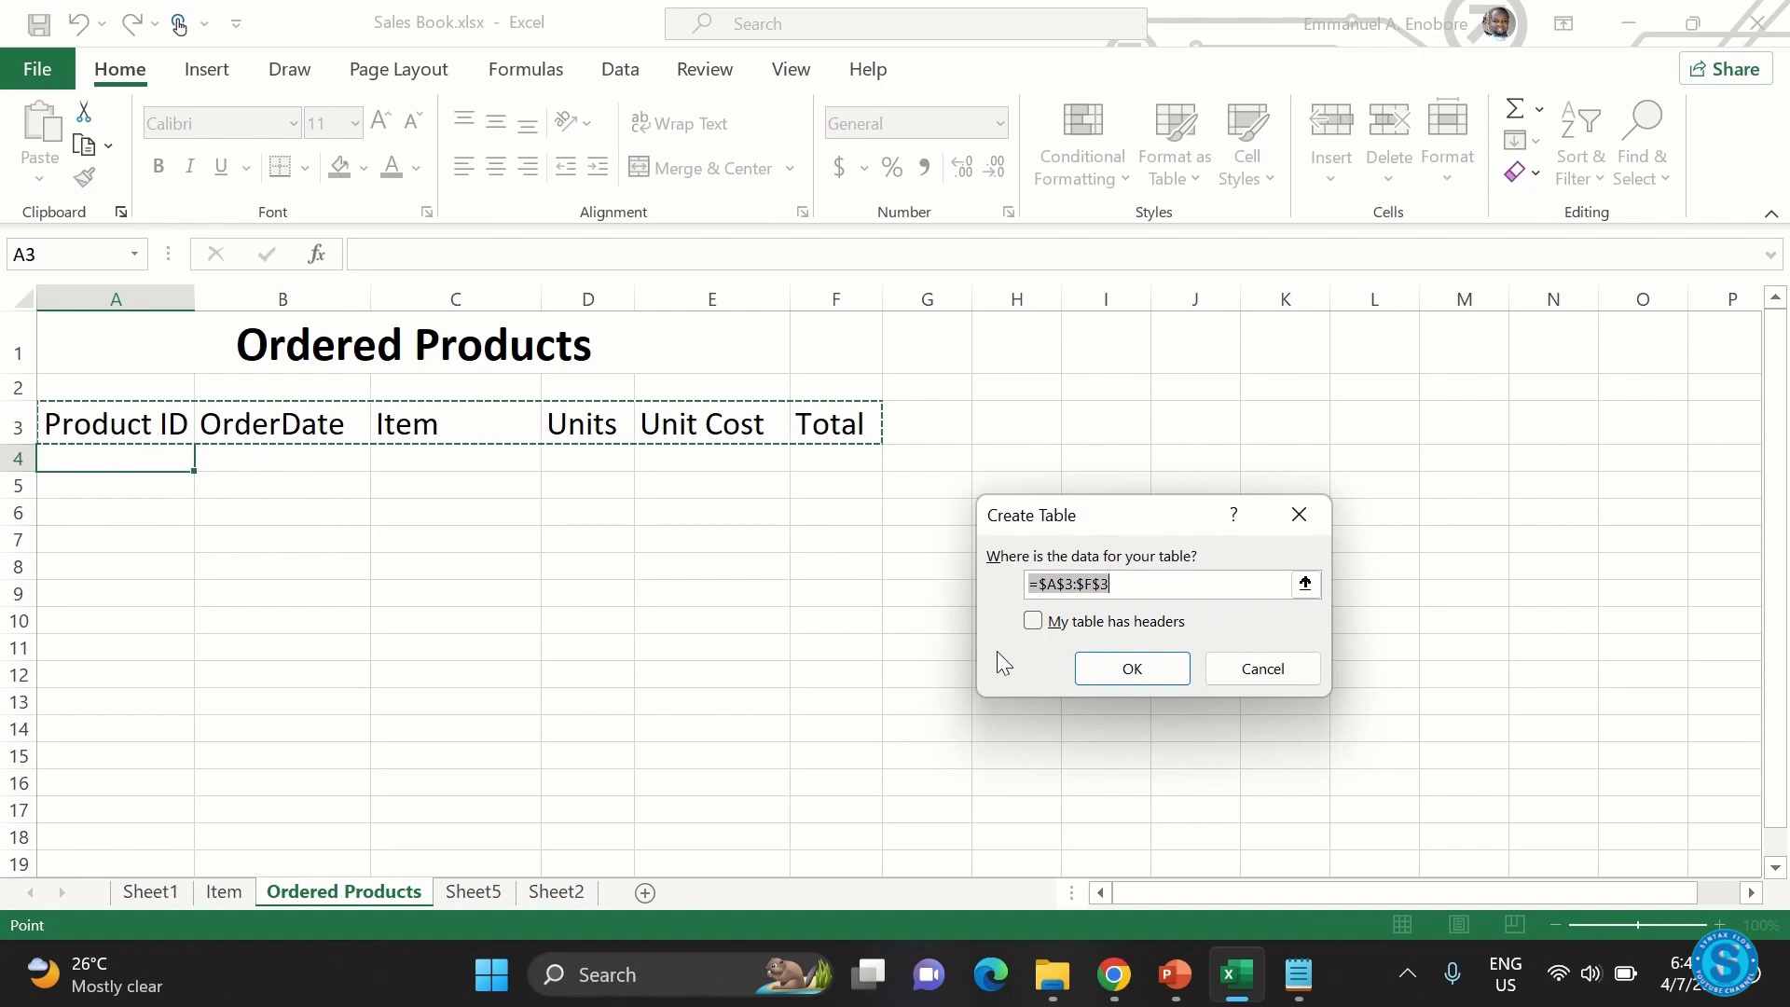
left_click(1057, 623)
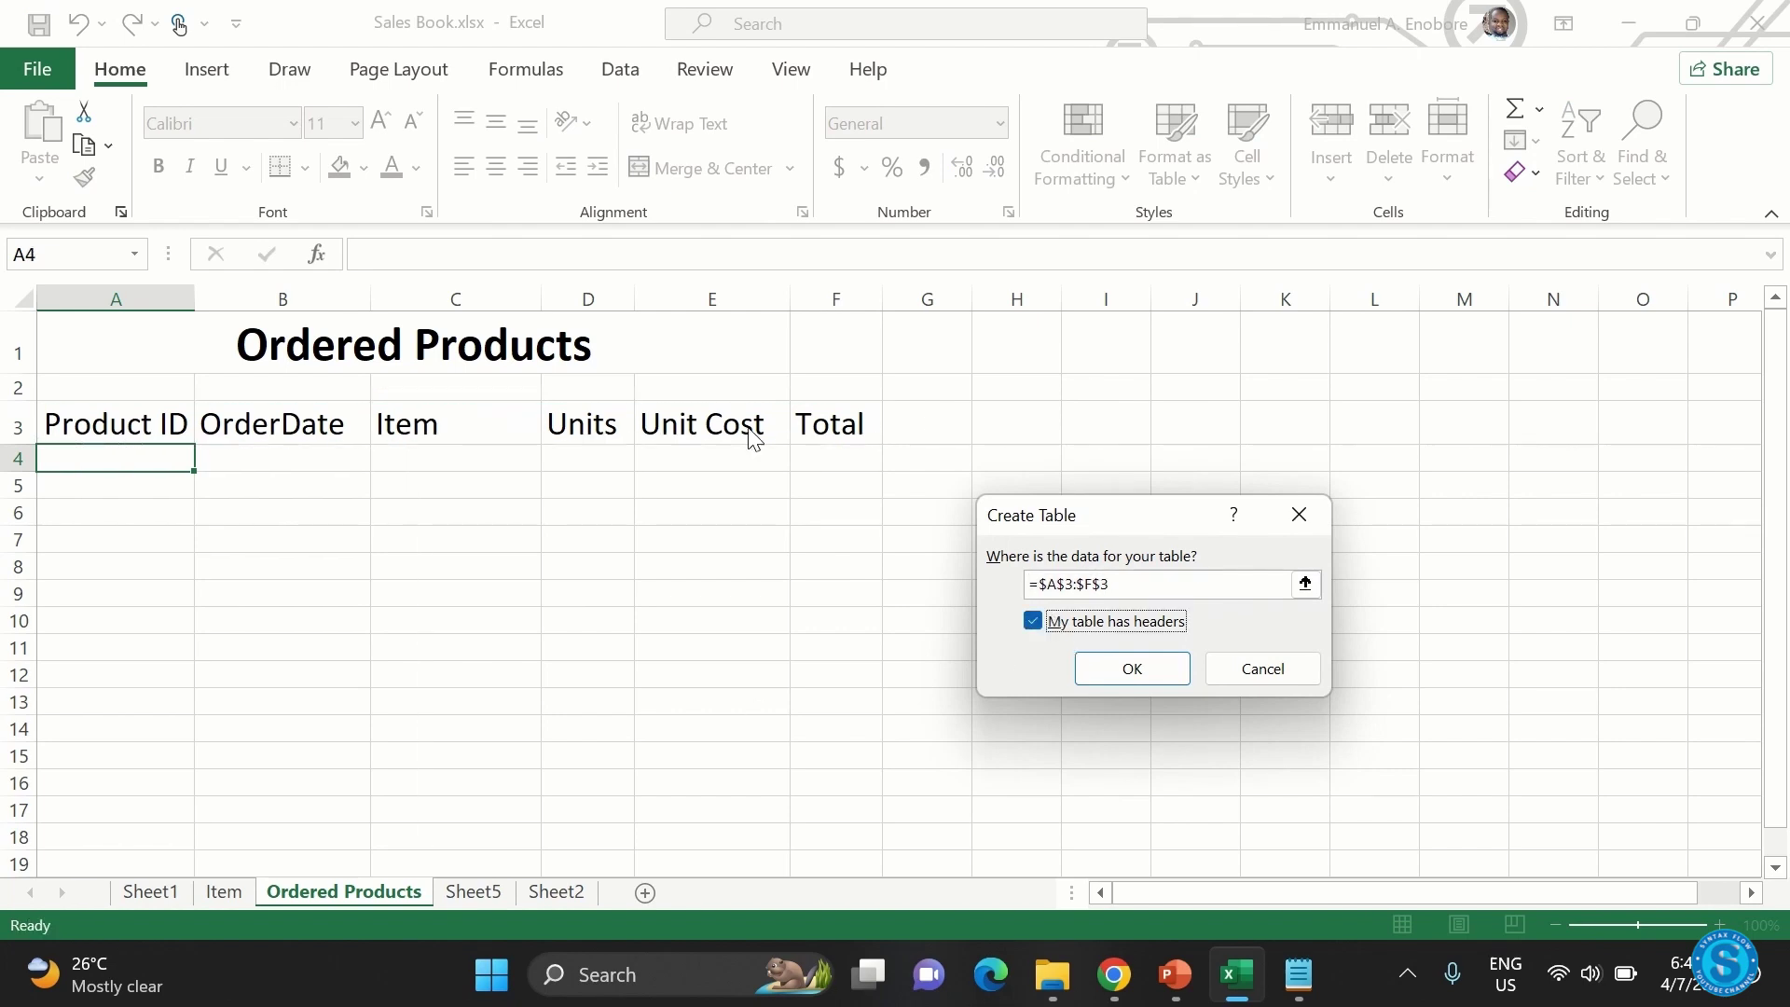
left_click(1117, 664)
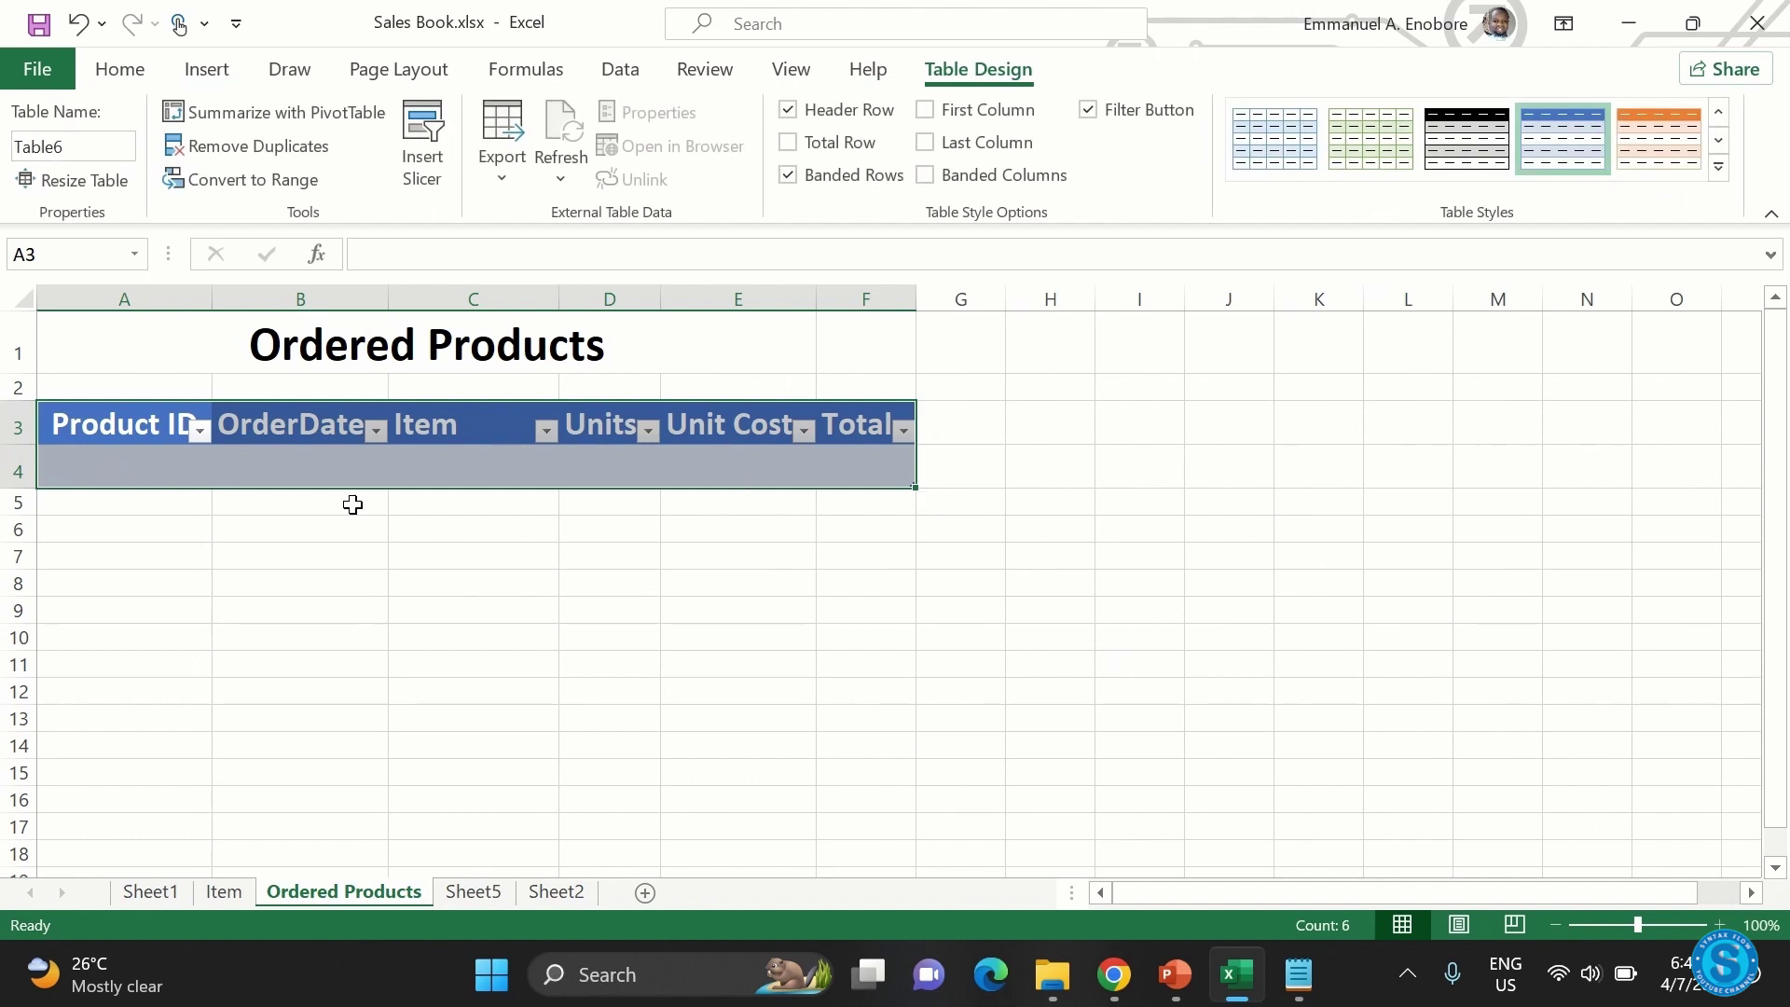
- Apply the plain None table style with no colour
left_click(1719, 168)
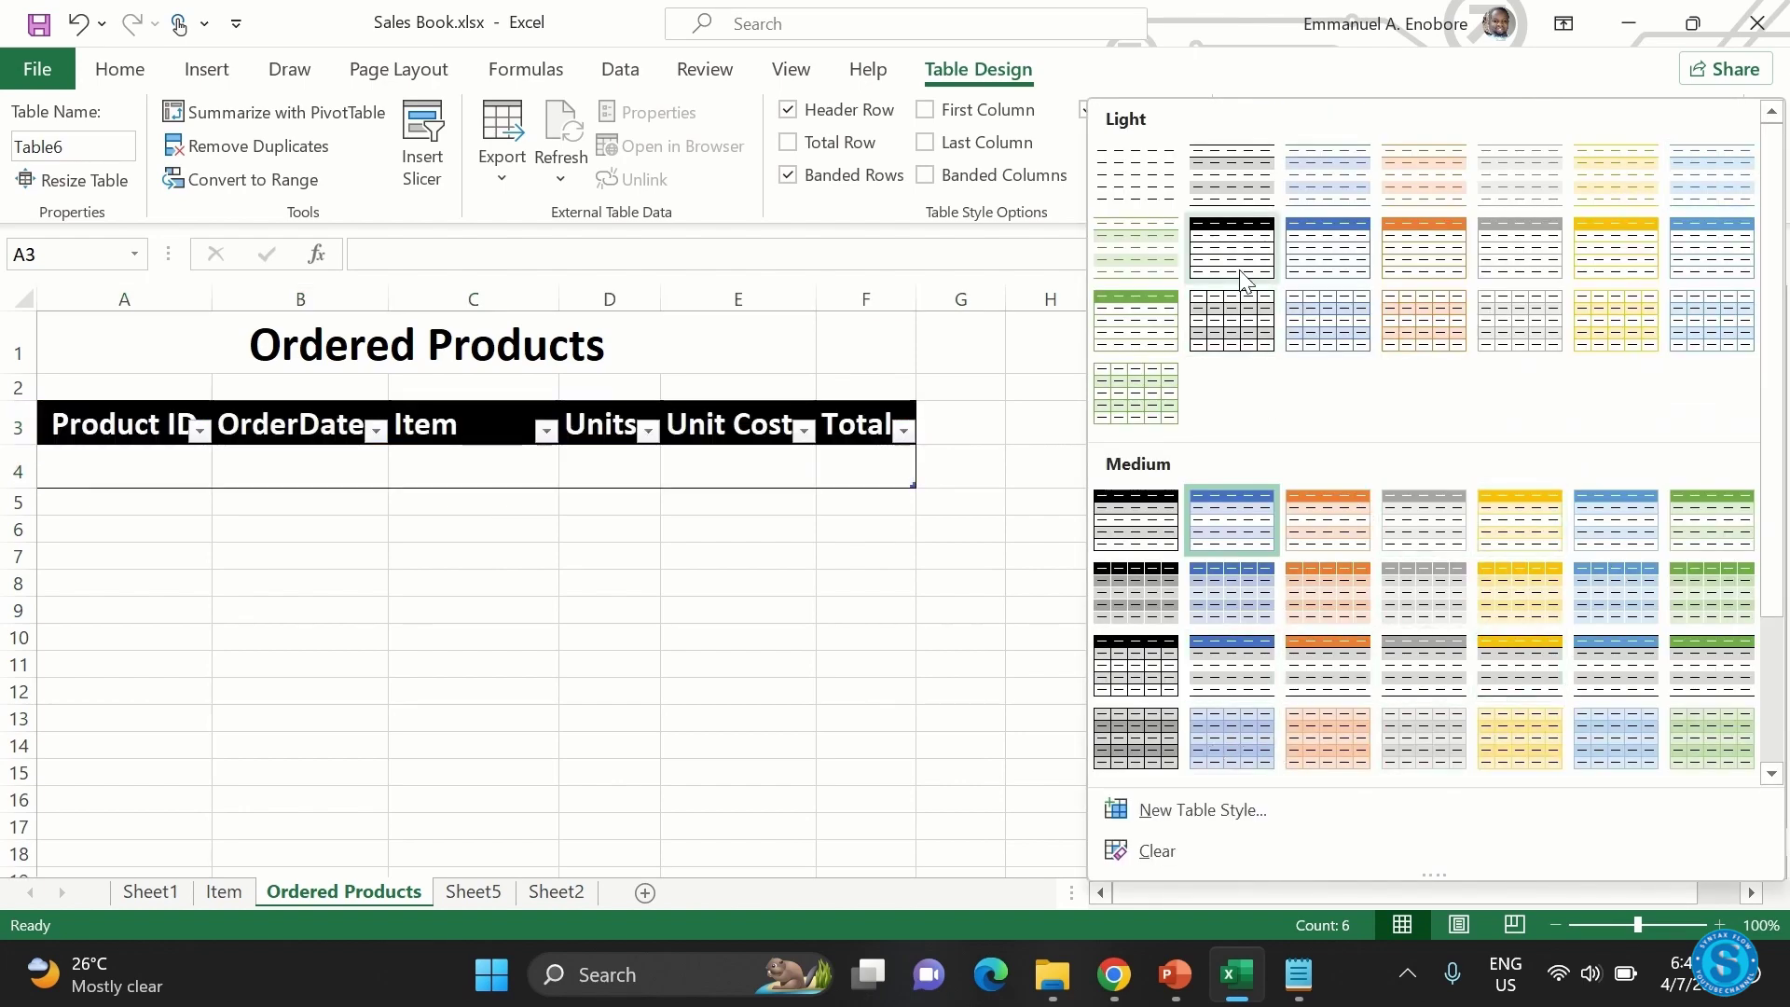
left_click(1134, 199)
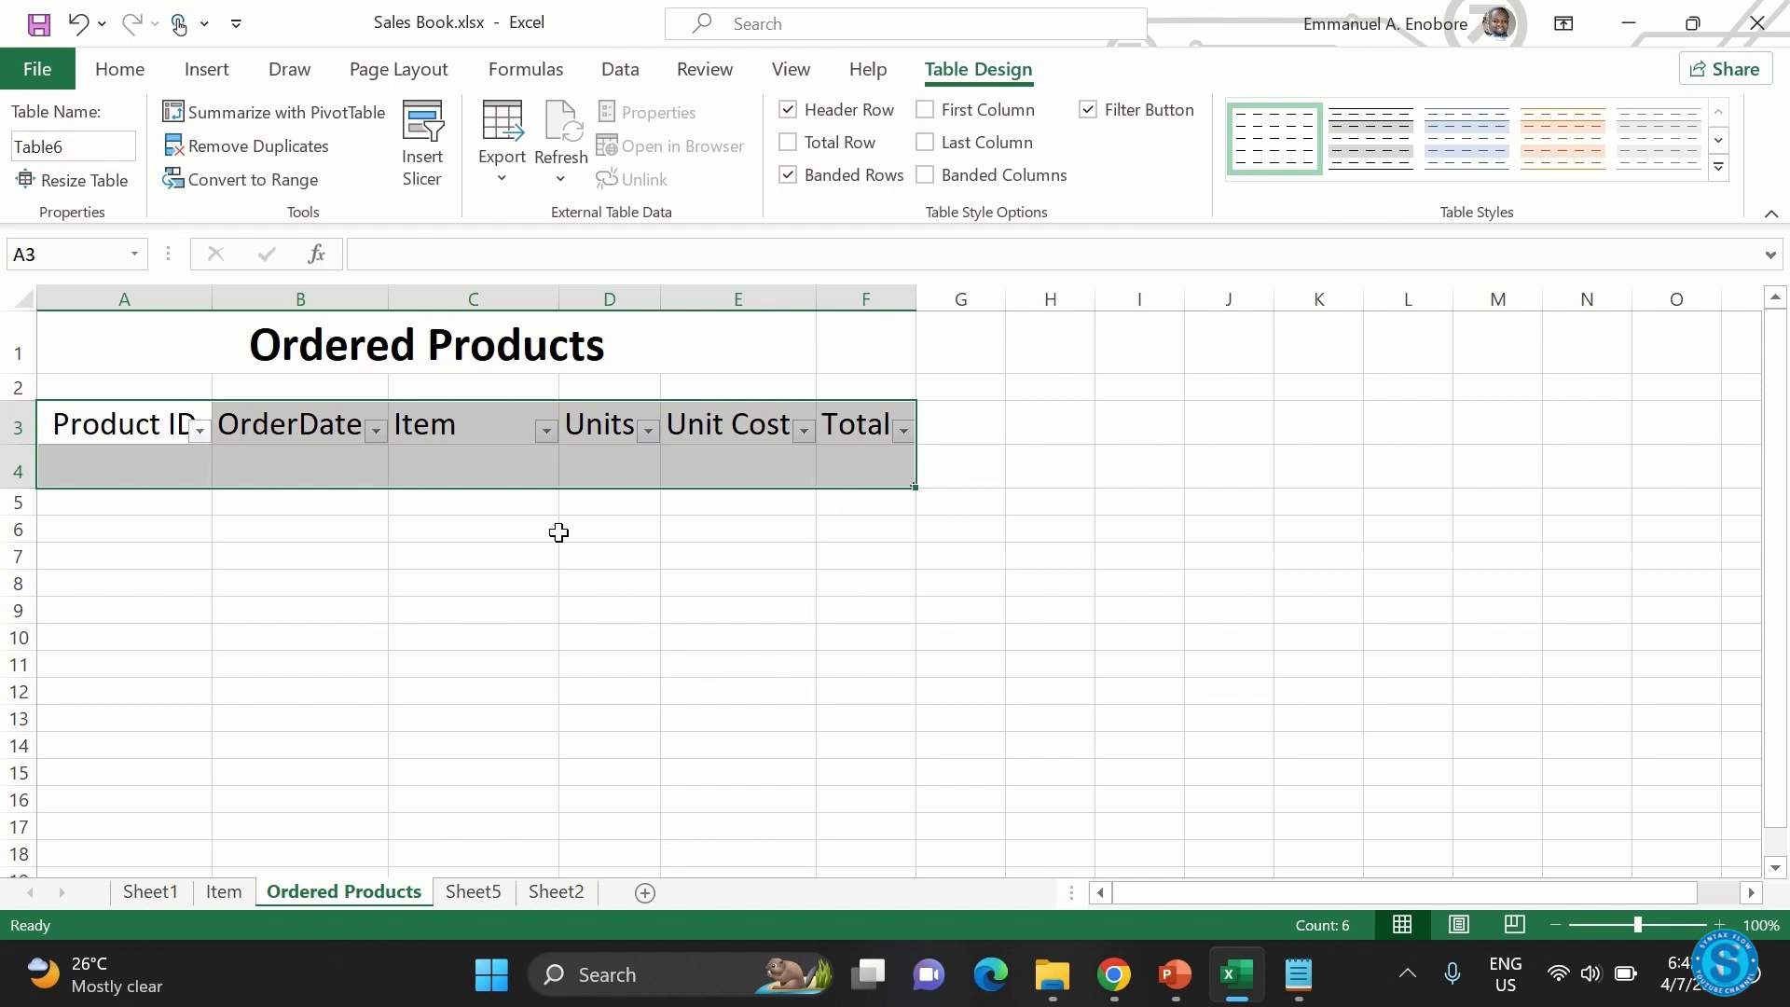
left_click(177, 479)
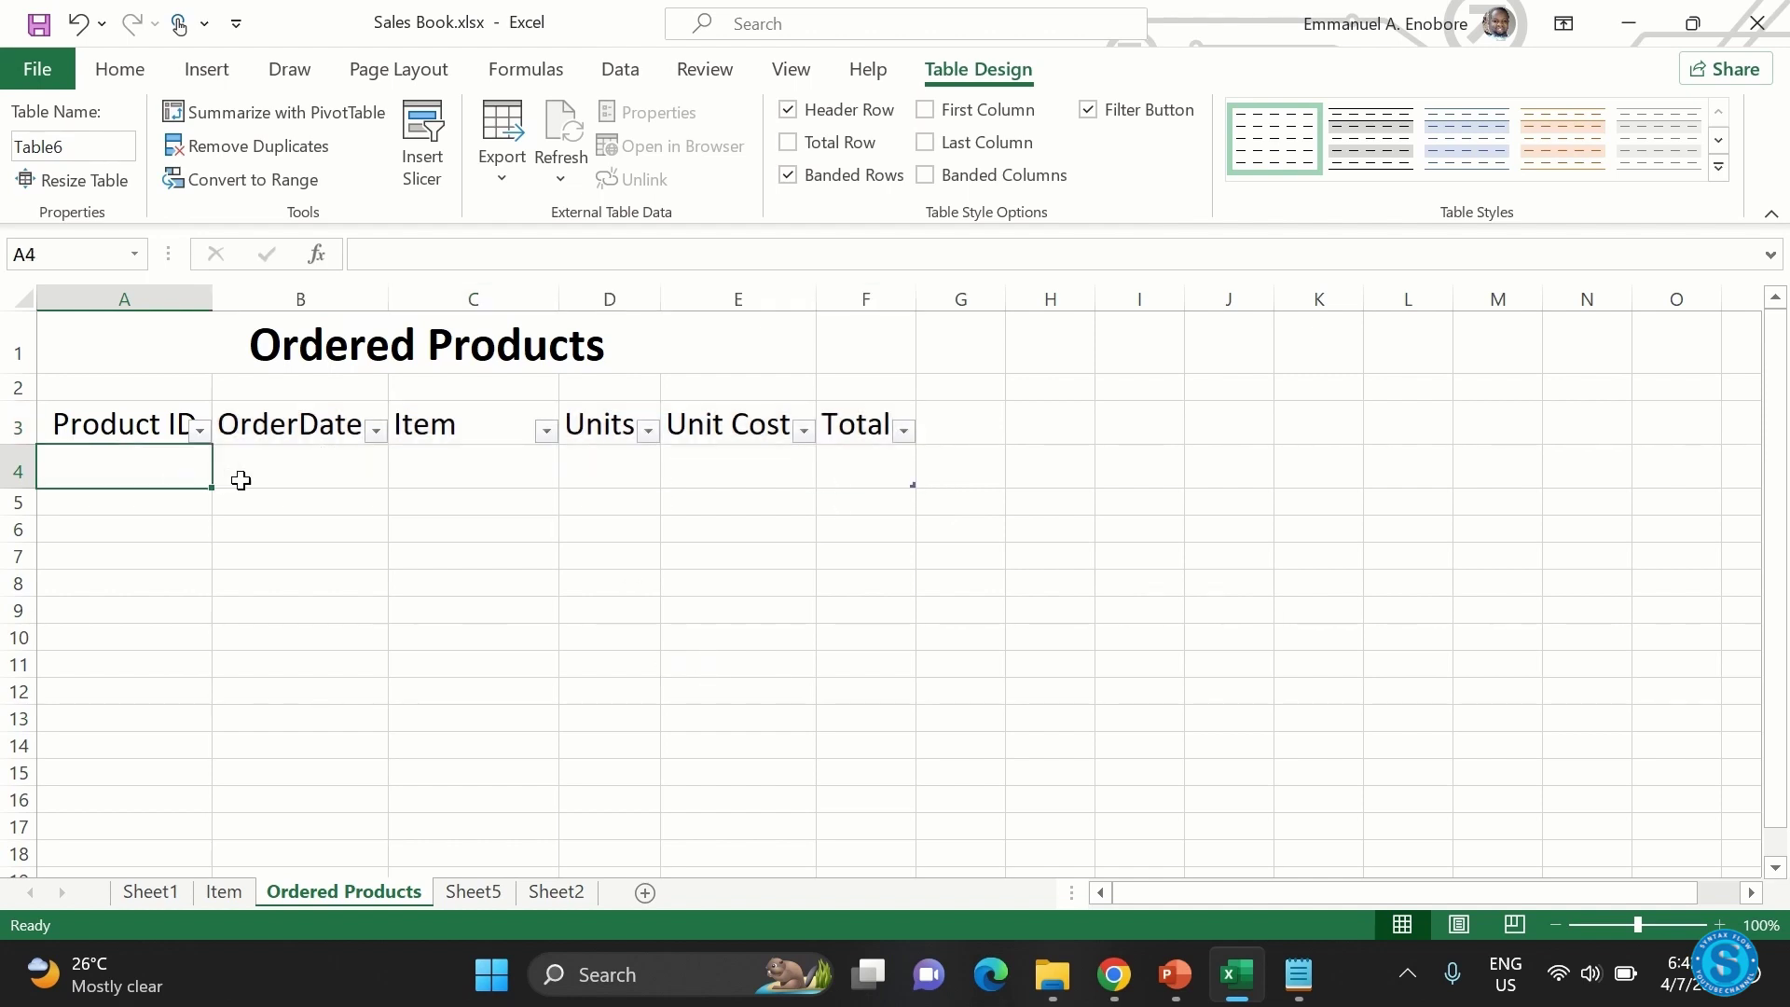
- Enter Product ID pid01 in cell A4, correcting the typo
type("p0")
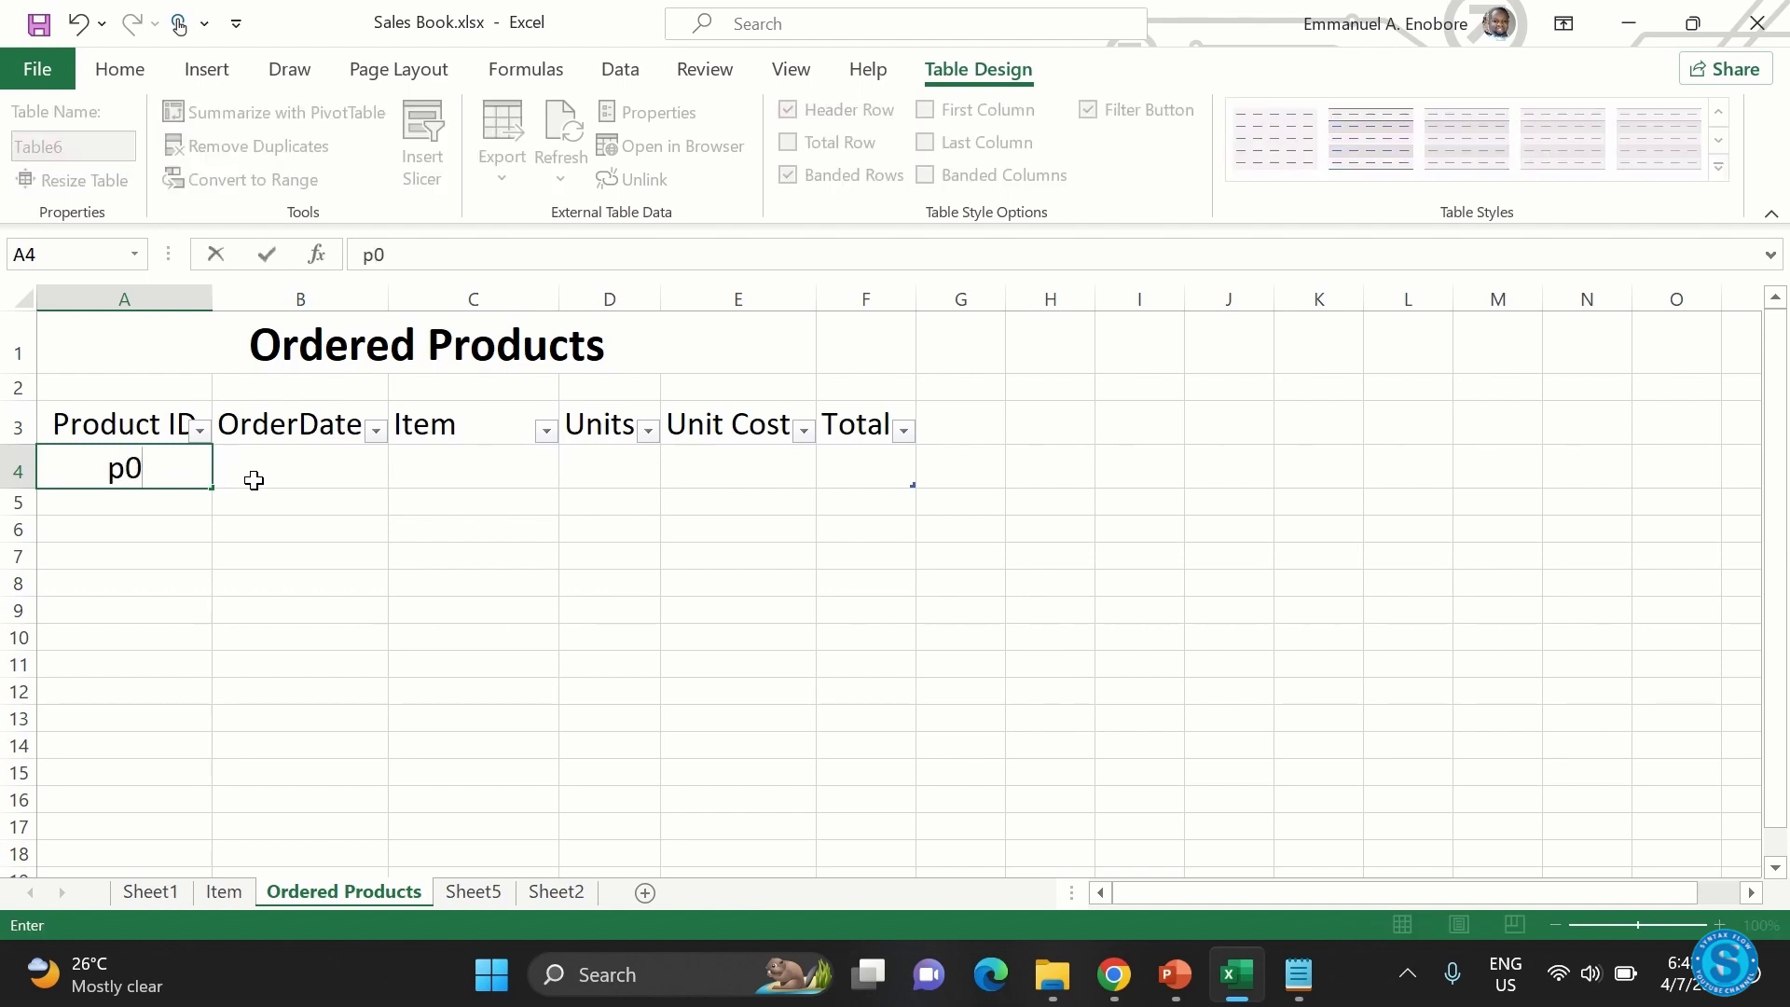
key("BackSpace")
type("id0")
double_click(133, 468)
key("End")
type("1")
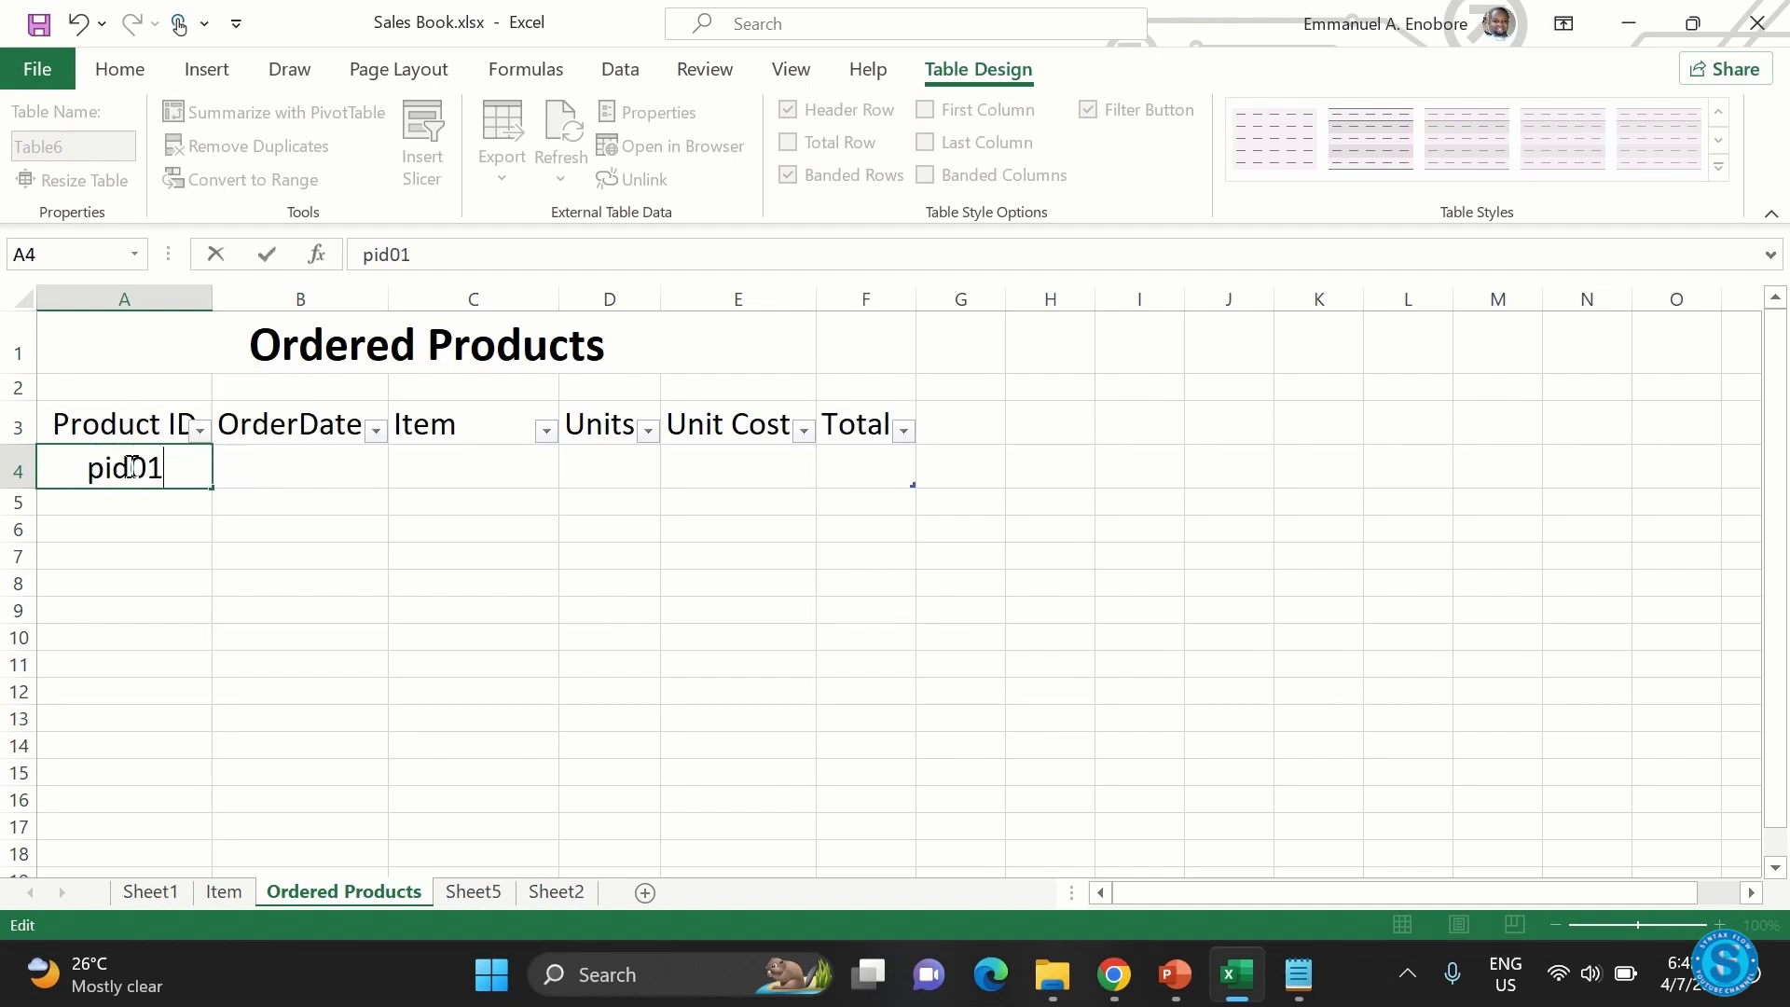
key("Return")
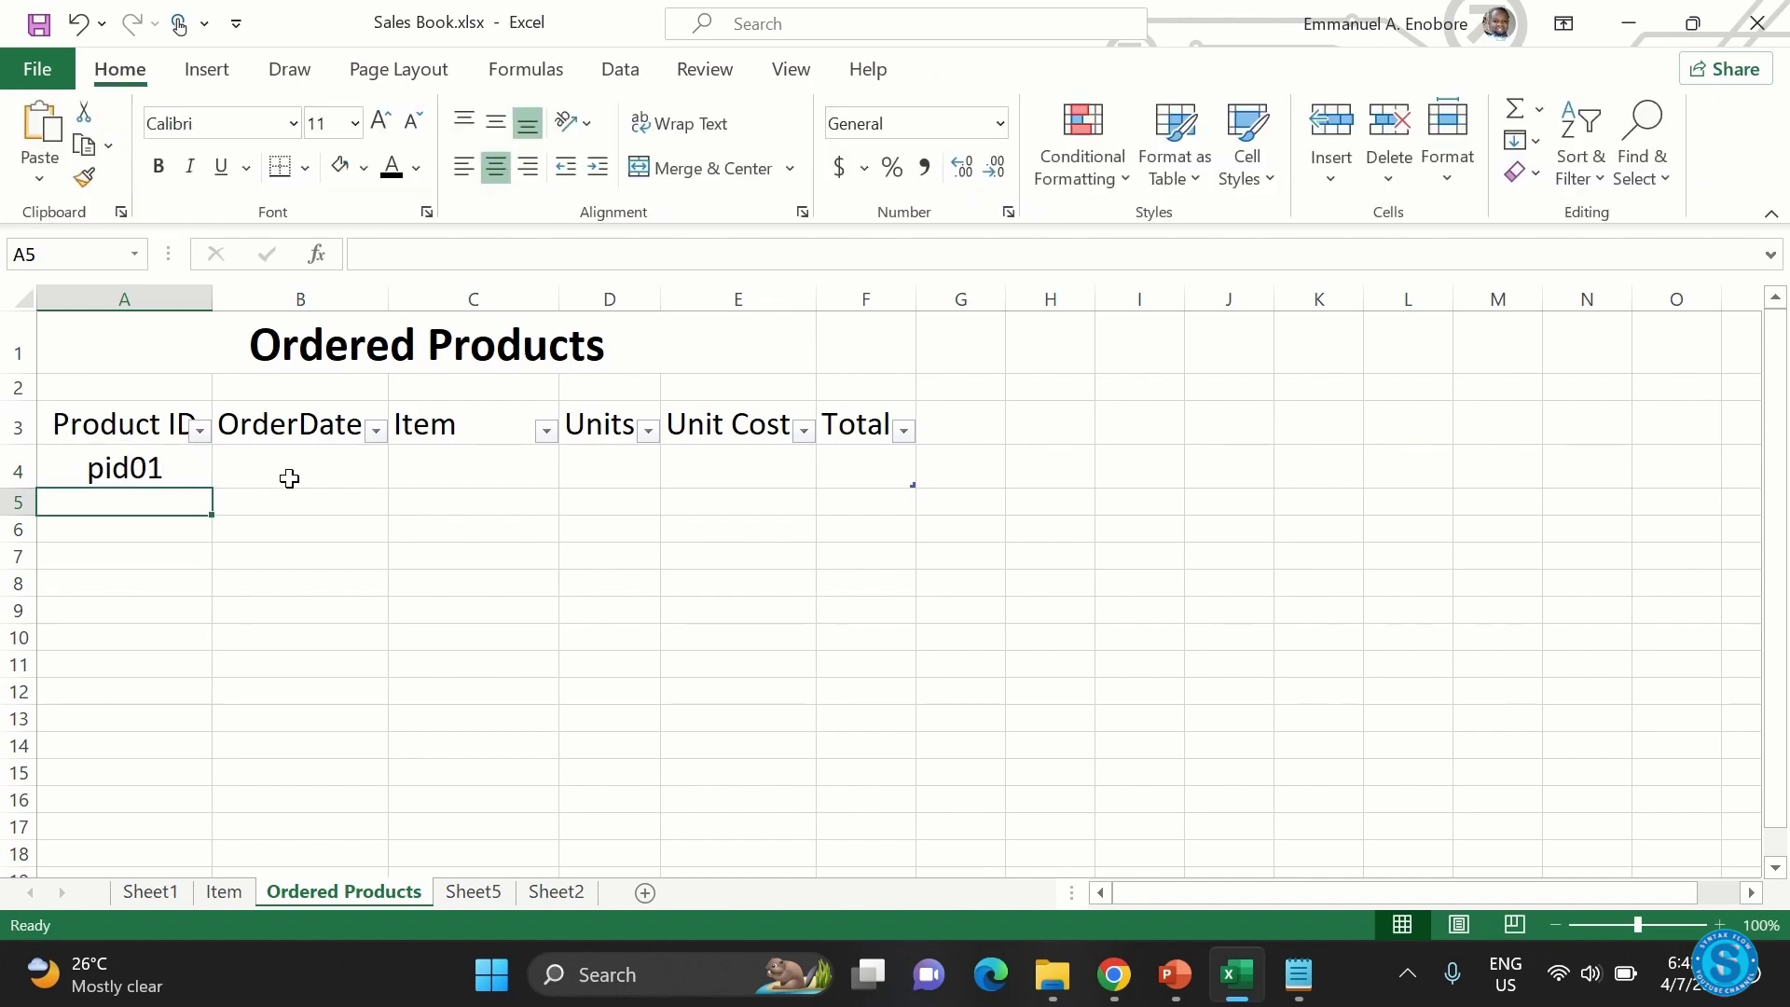
- Enter OrderDate 3/3/2024 in cell B4
left_click(295, 479)
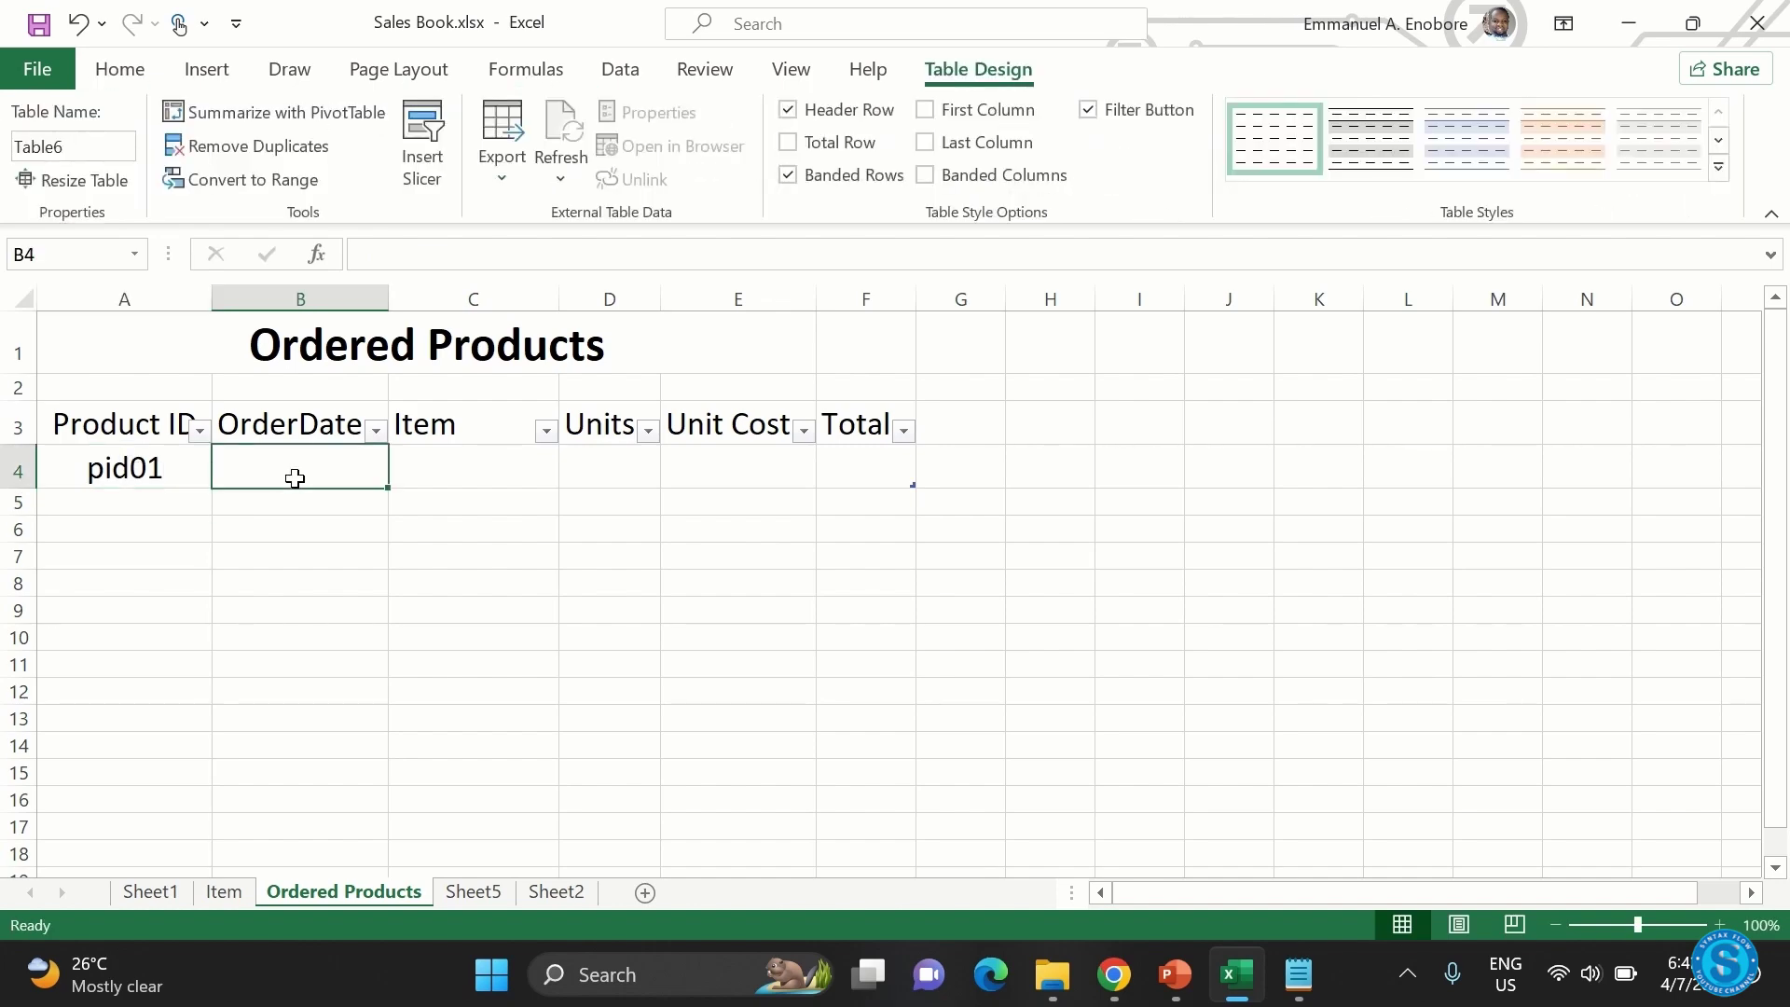
type("3/3/2024")
key("Return")
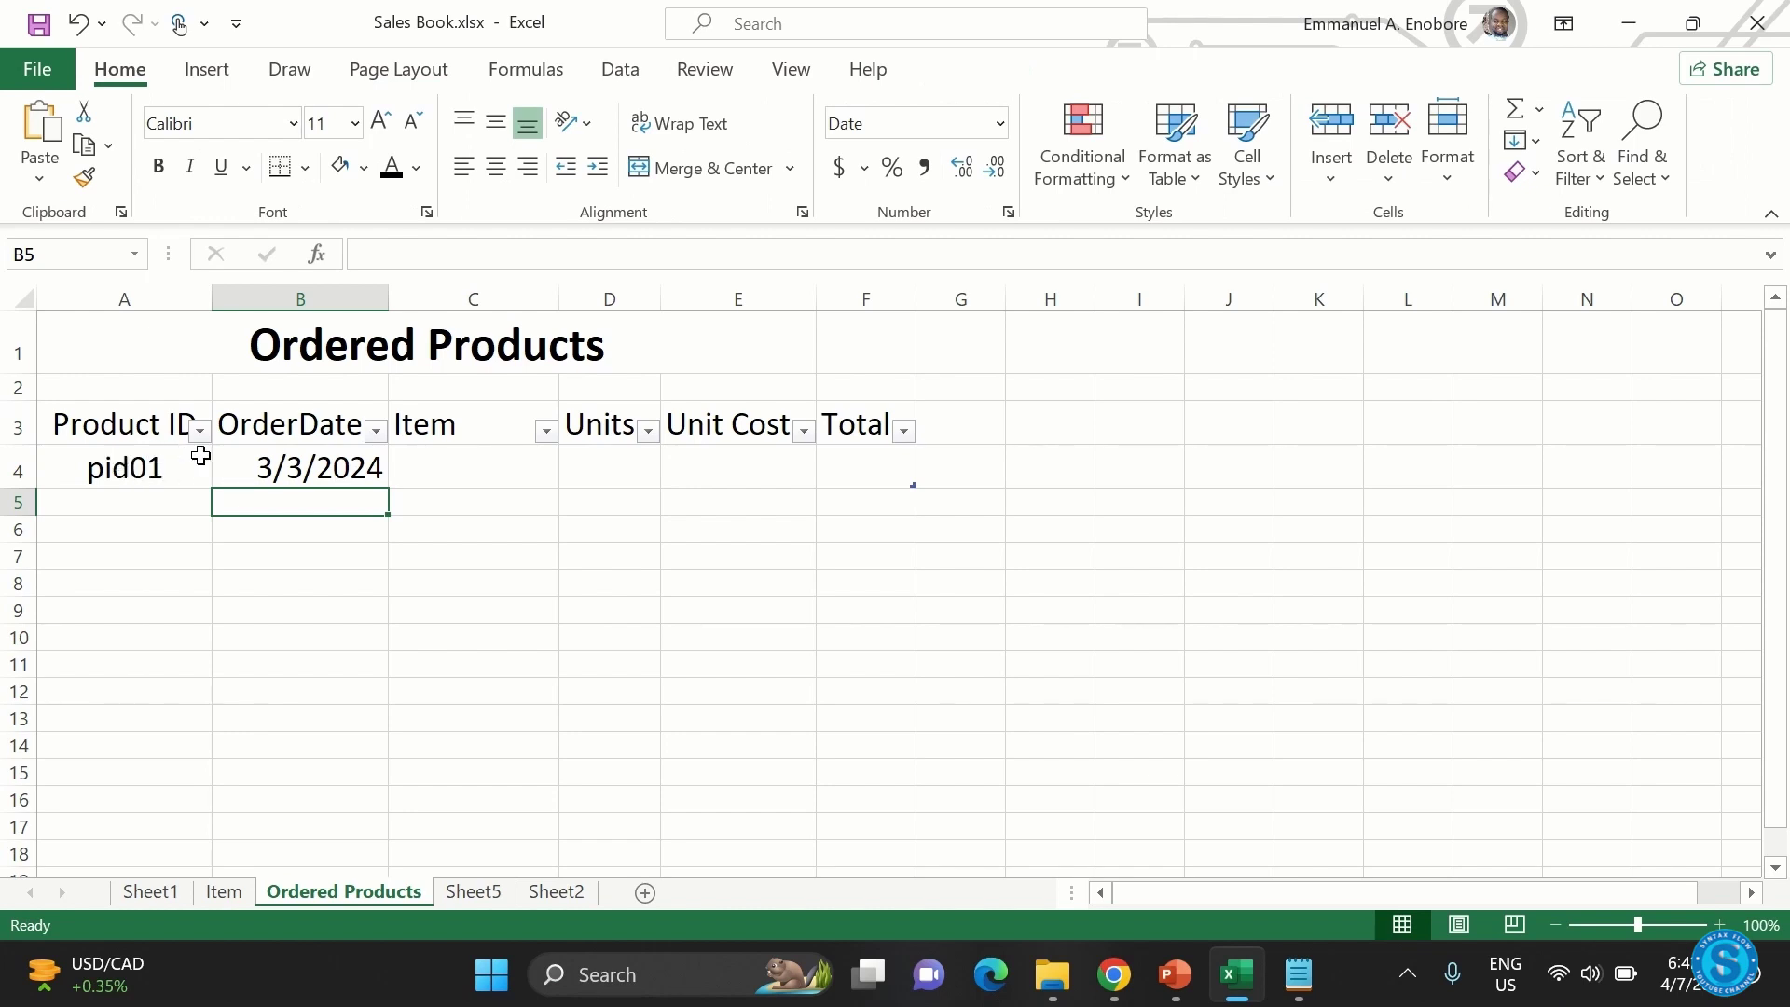
left_click(405, 478)
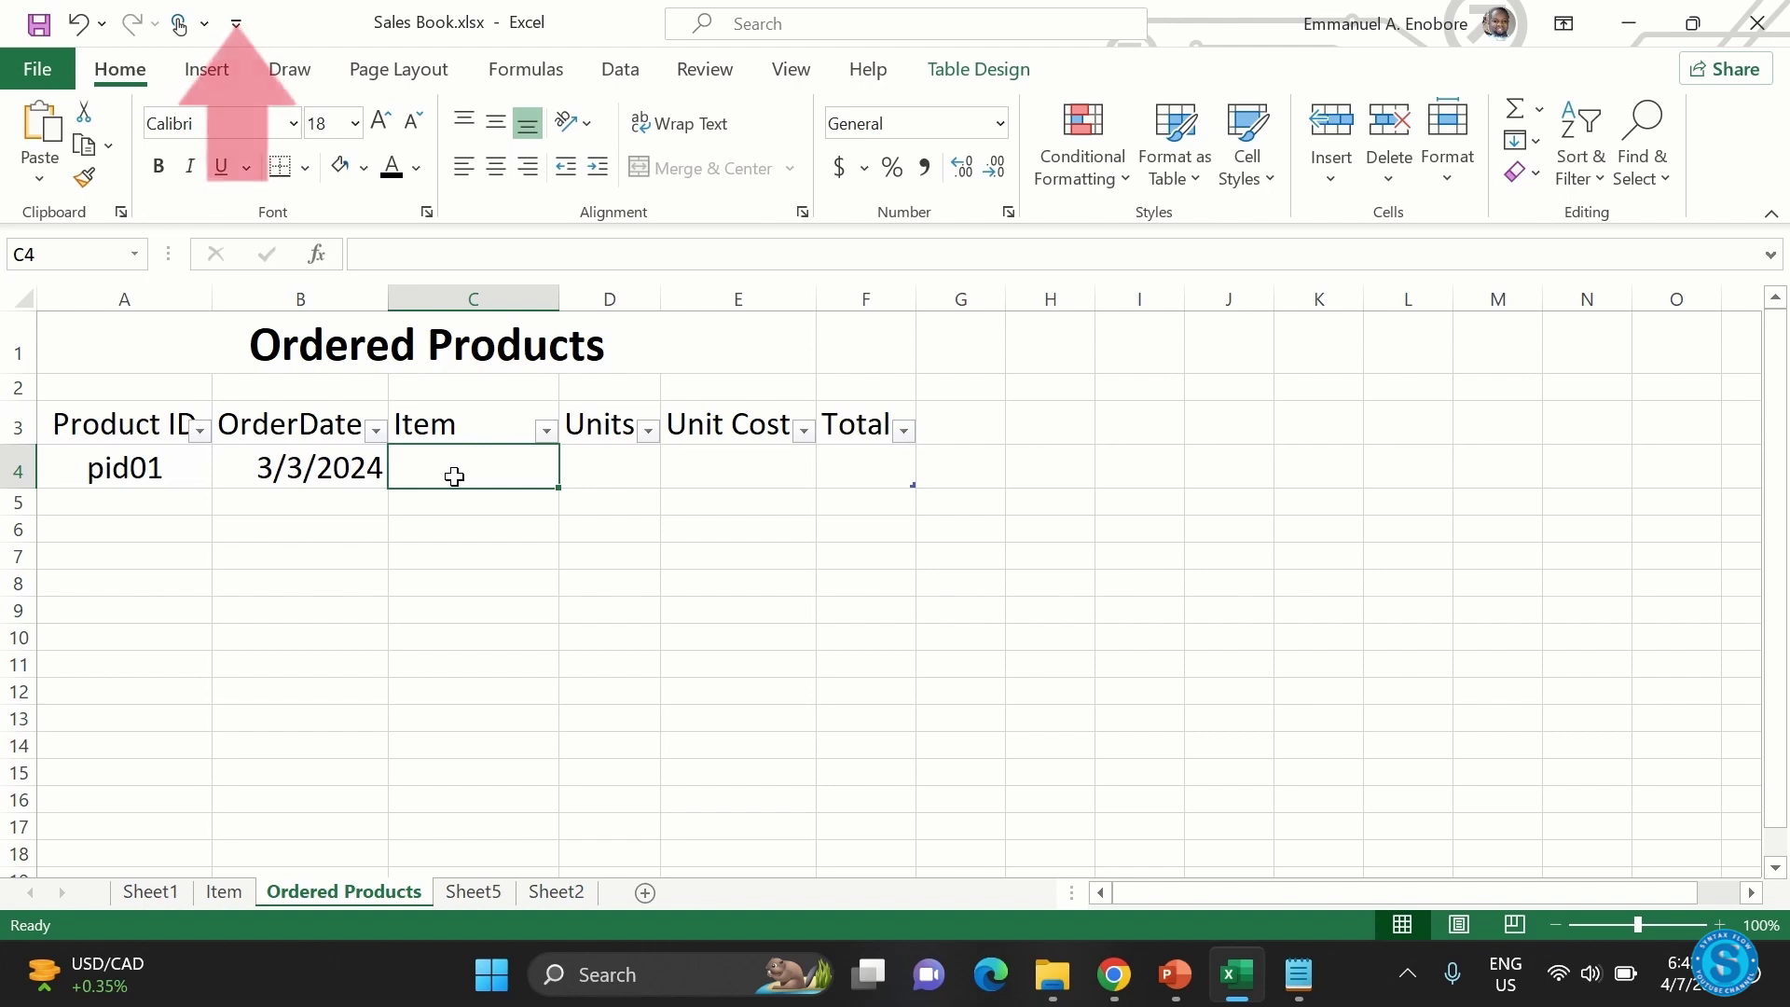
- Add the Form... command from Commands Not in the Ribbon to the Quick Access Toolbar
left_click(238, 24)
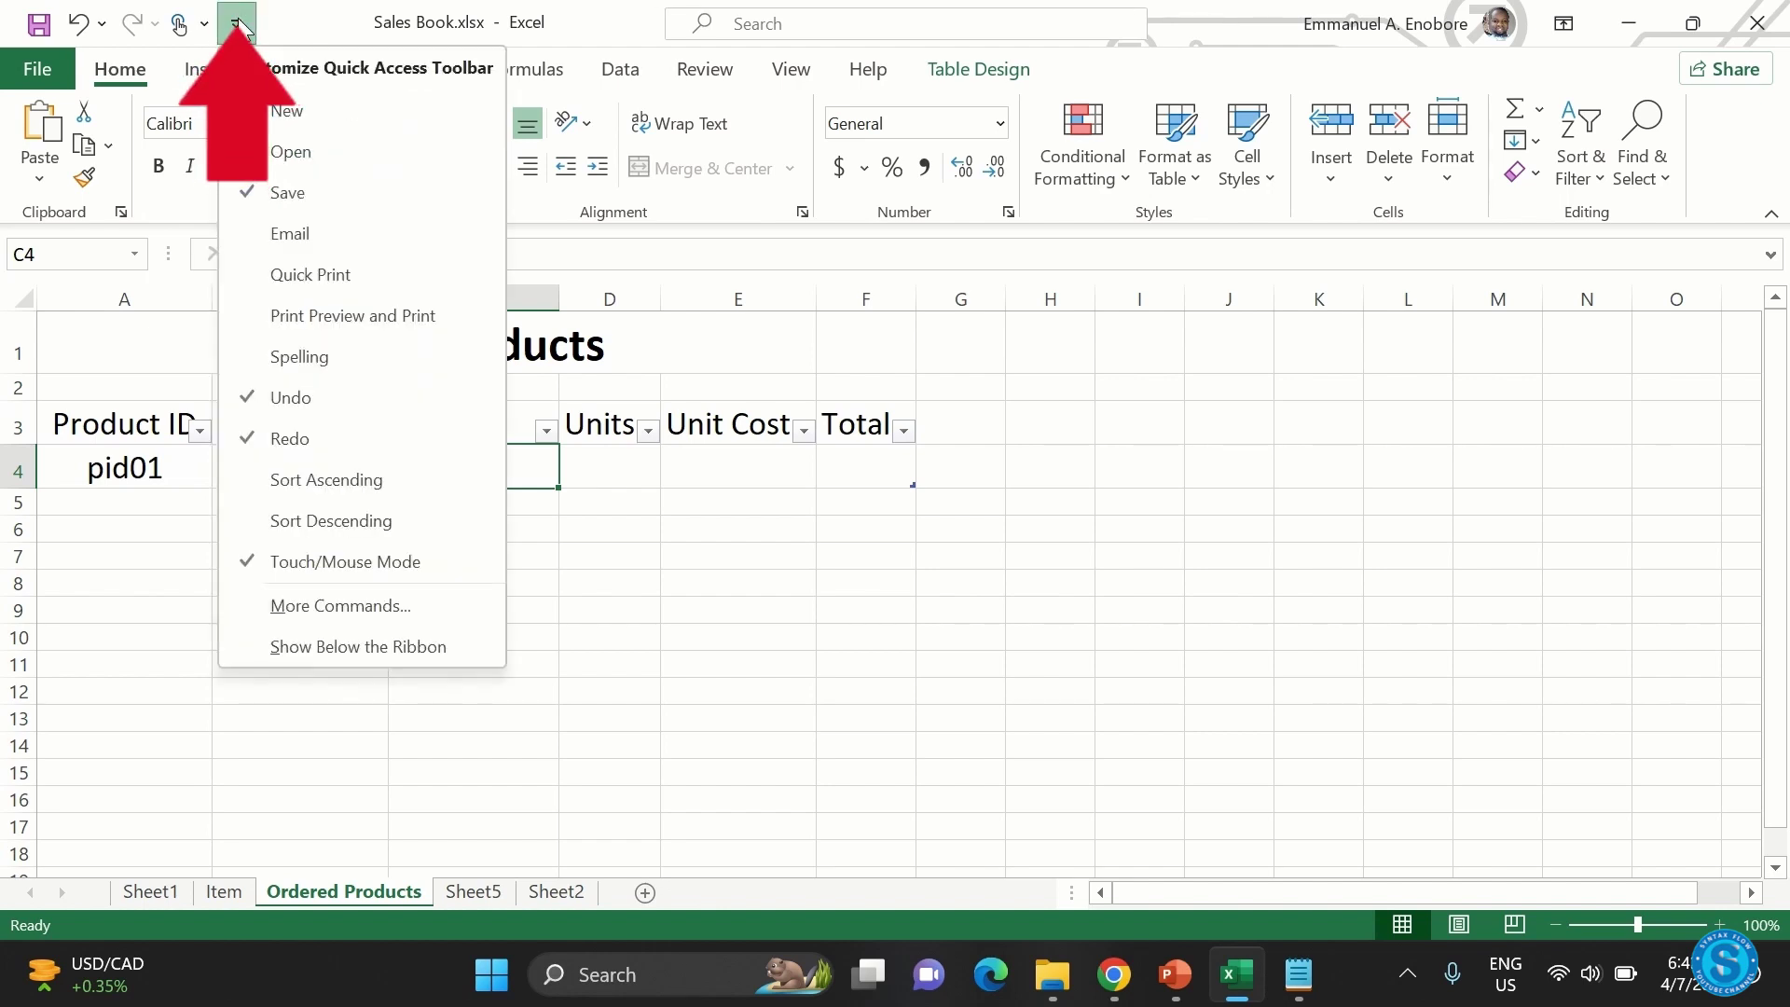
left_click(382, 616)
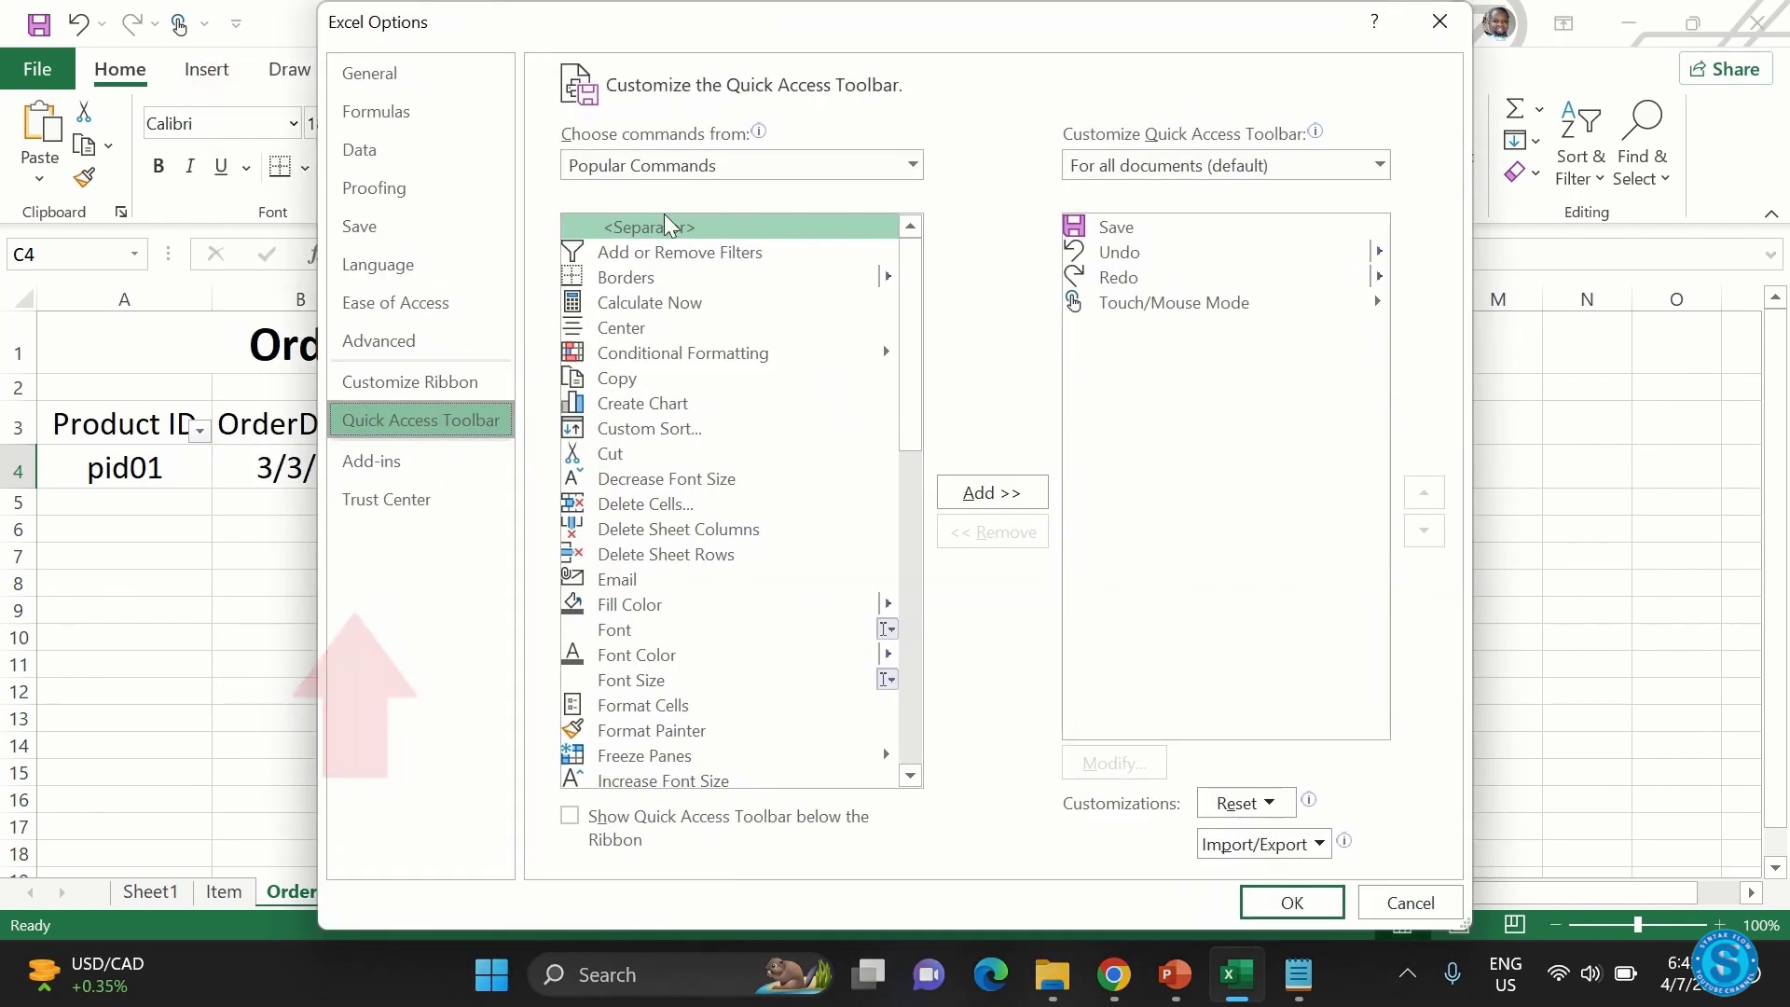
left_click(765, 167)
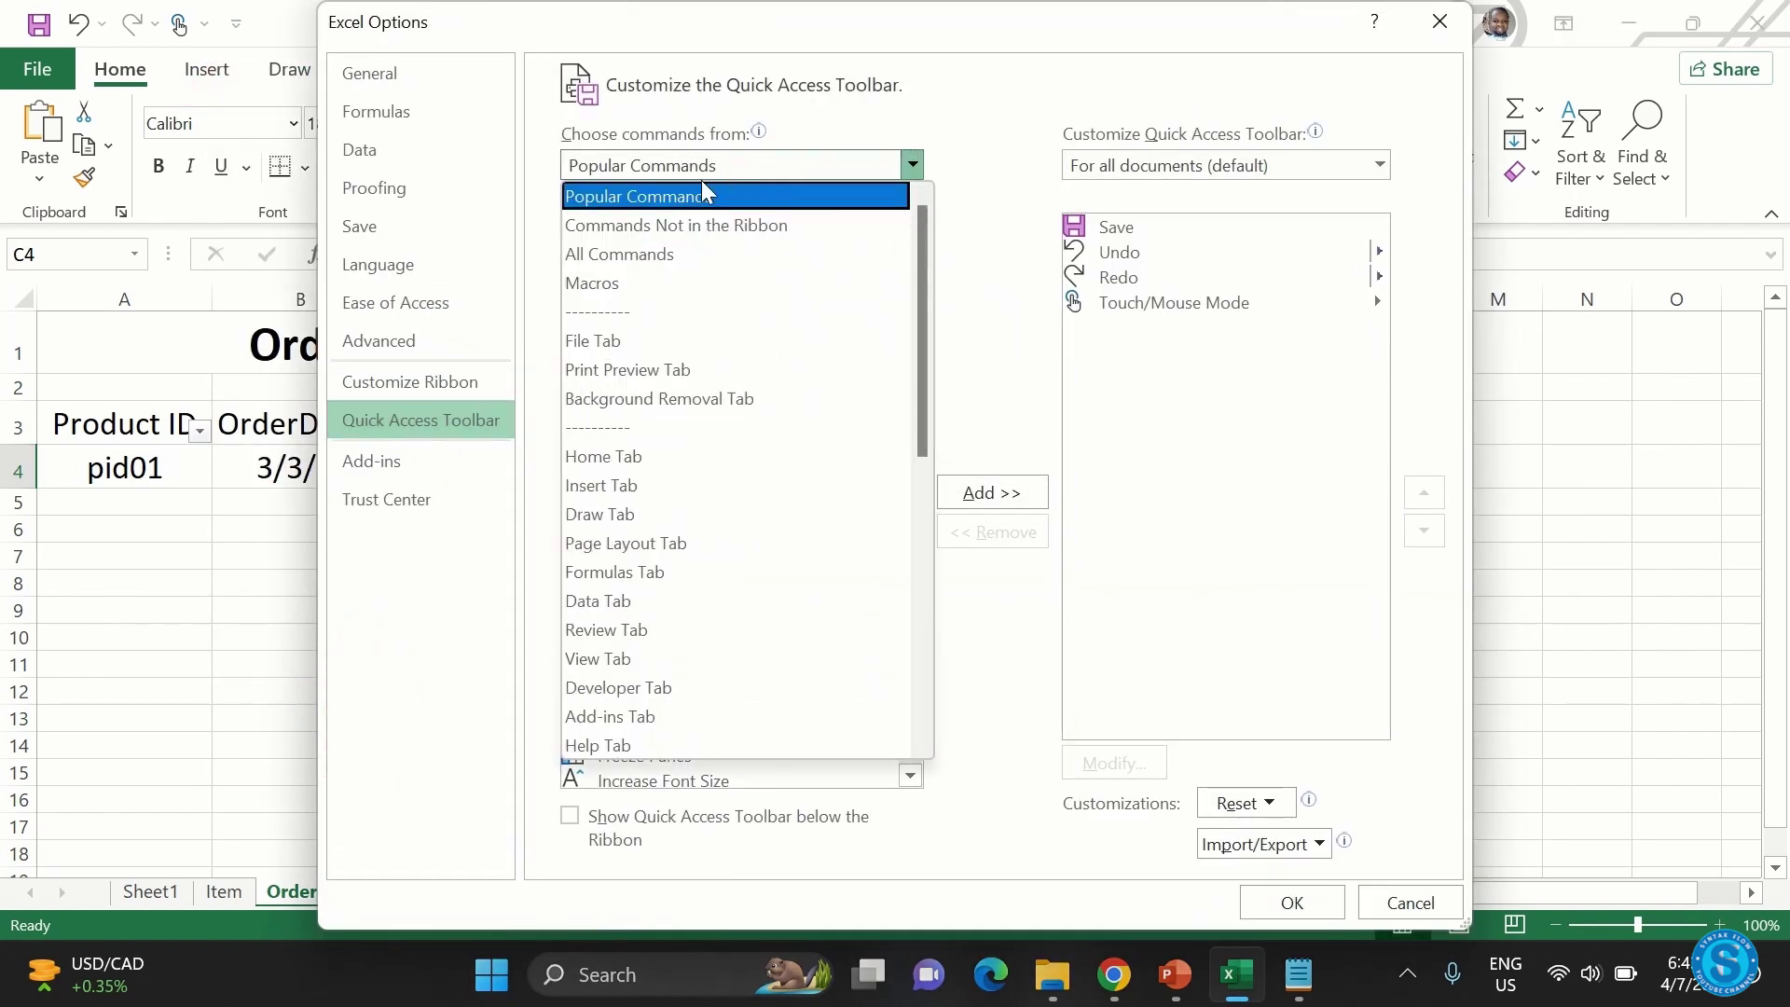
left_click(695, 226)
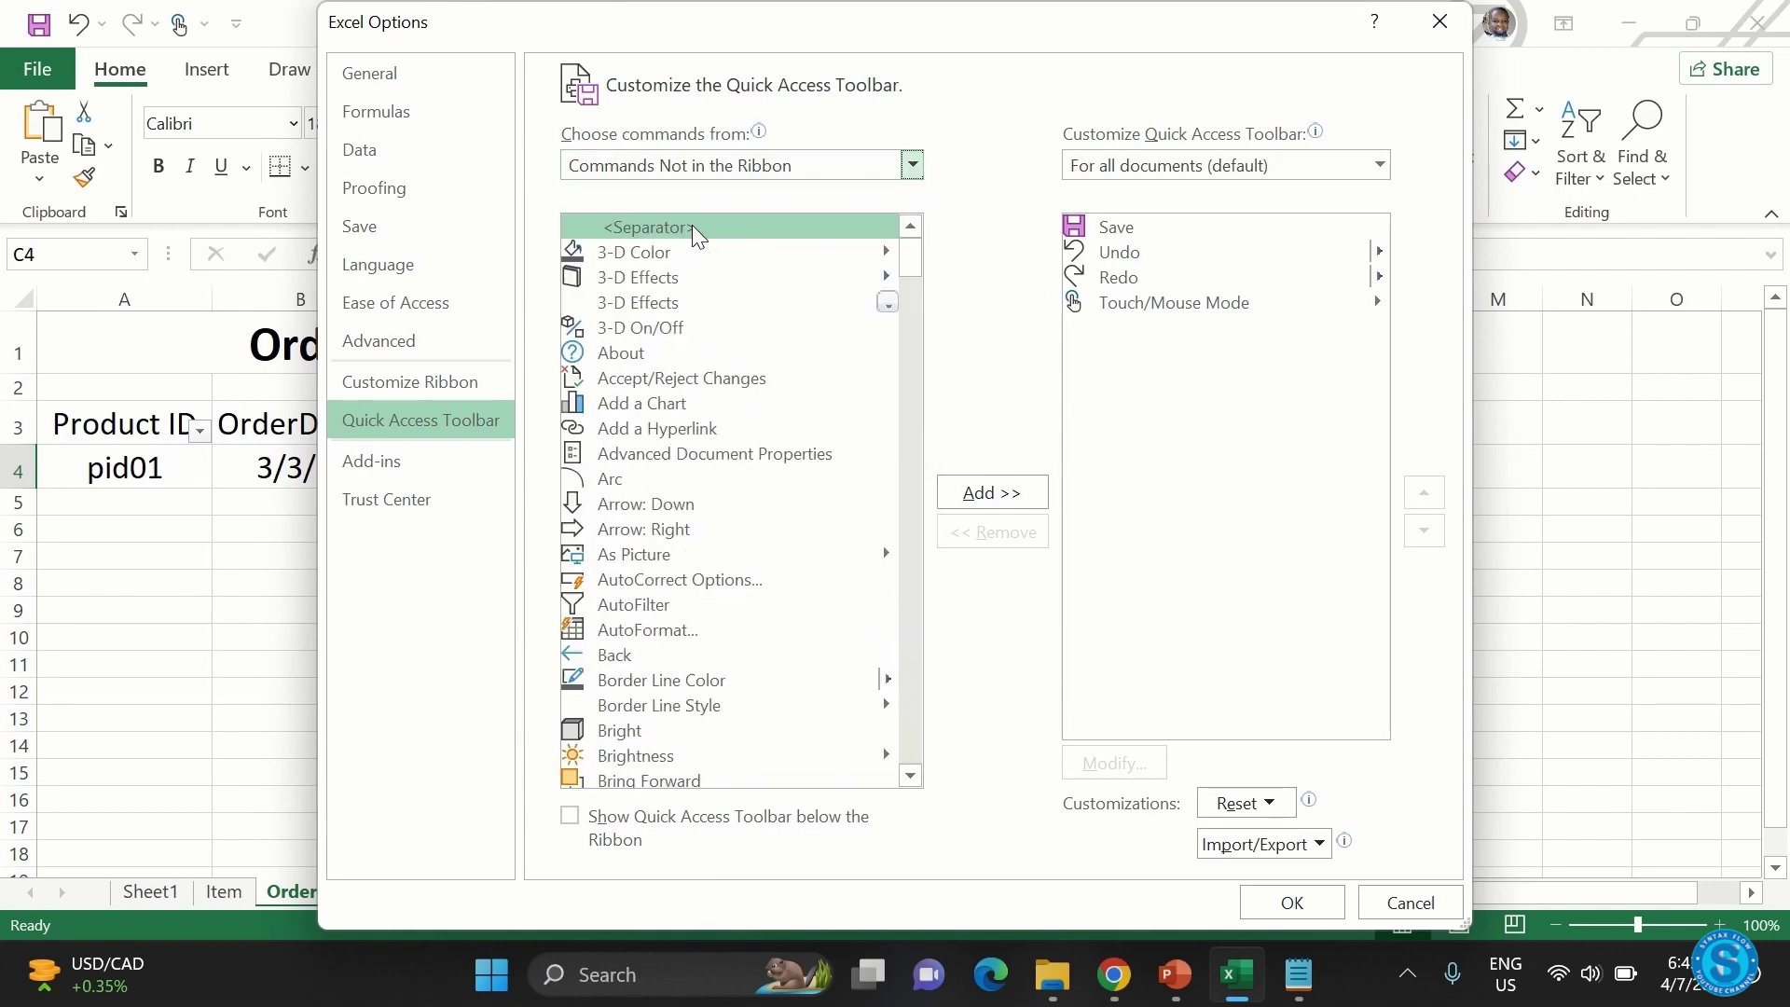
scroll(681, 494, "down", 2)
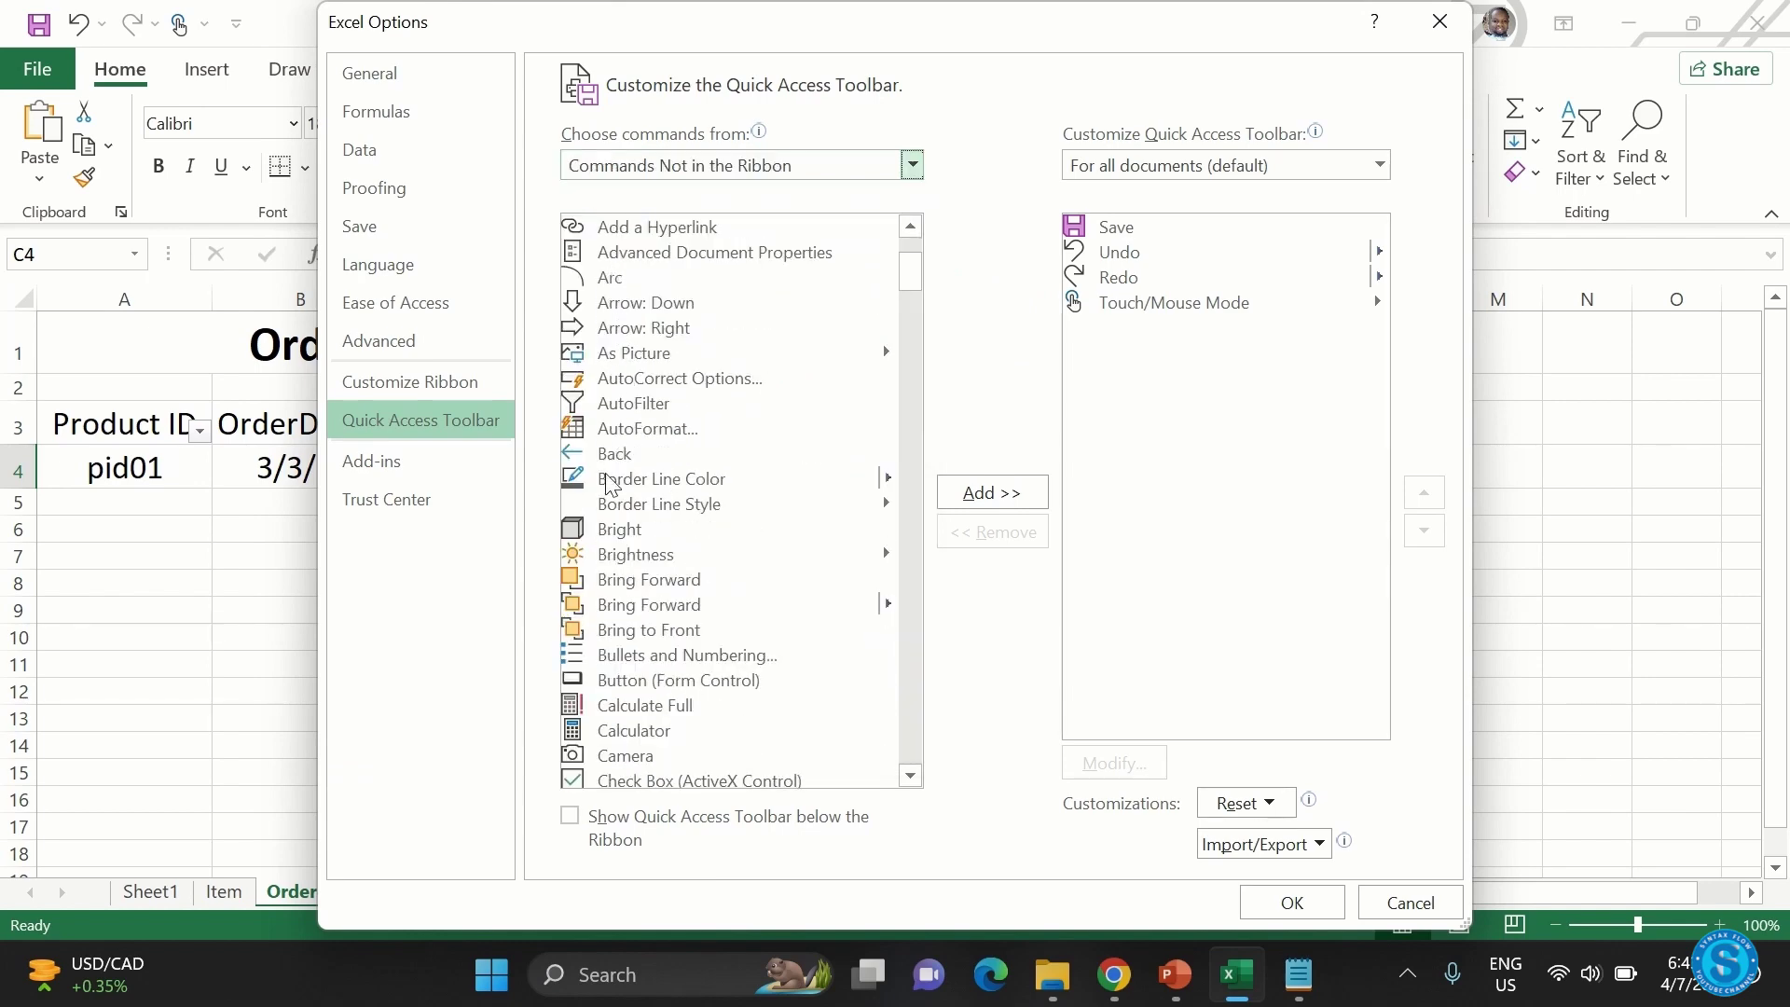
scroll(674, 620, "down", 9)
scroll(674, 616, "down", 10)
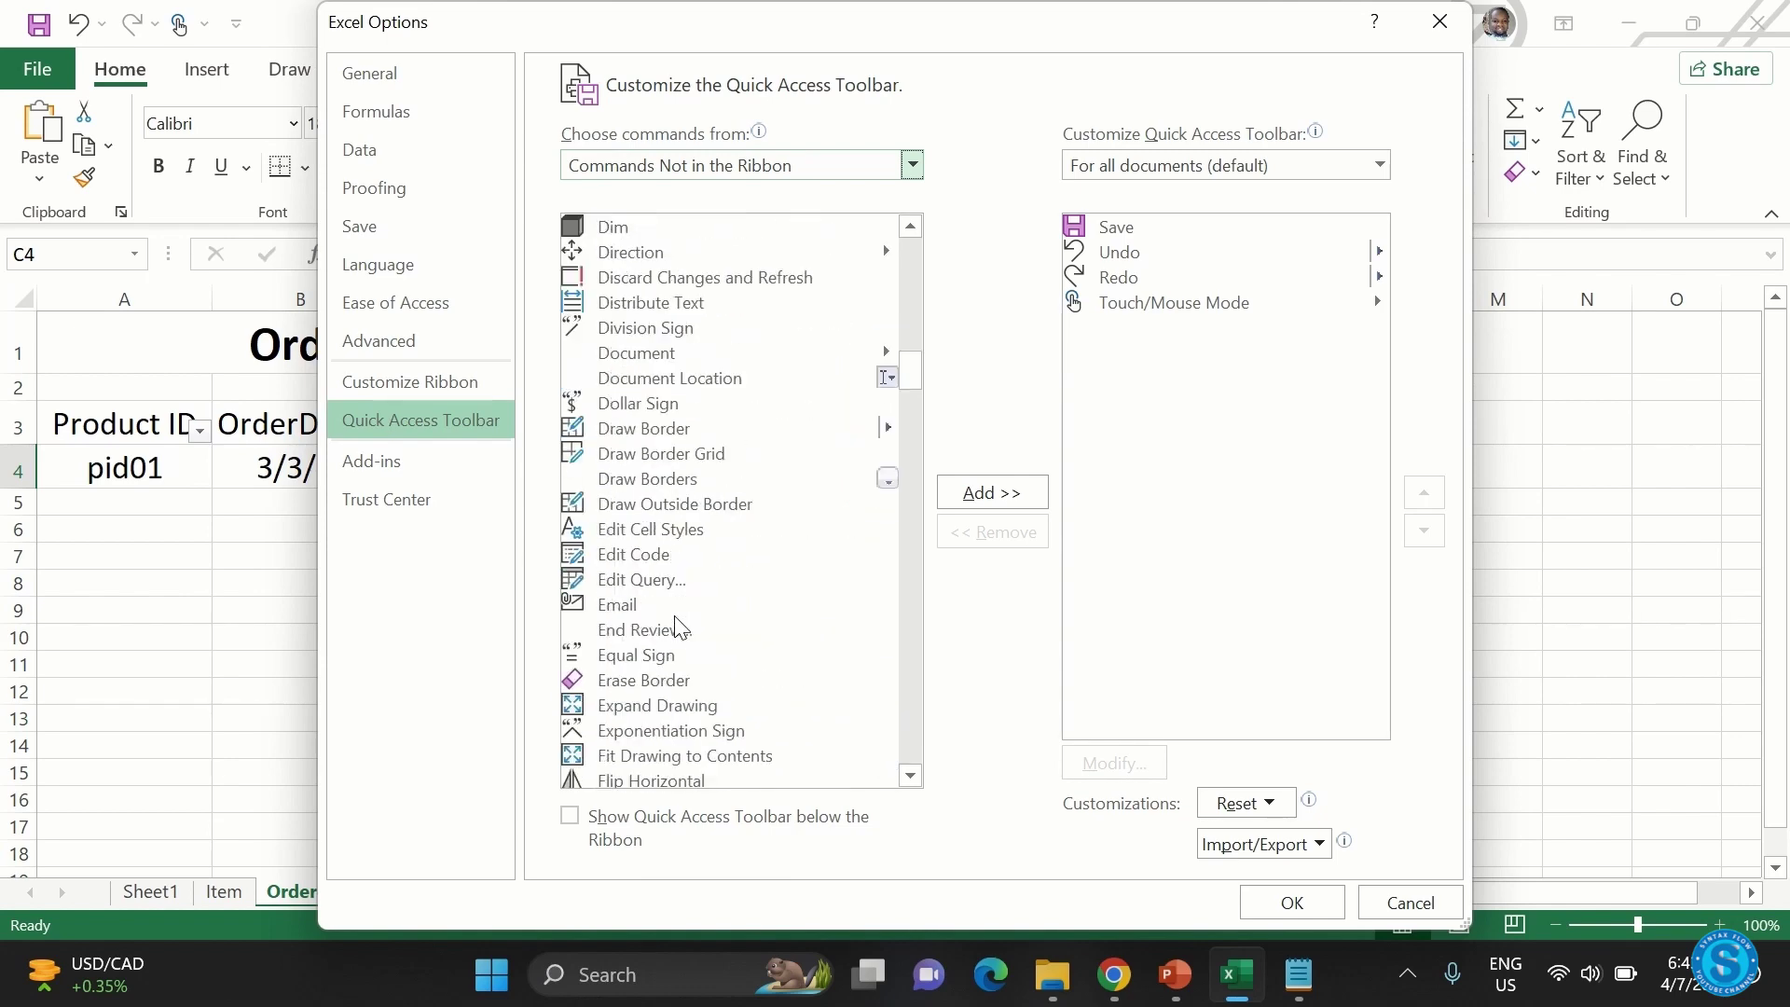
scroll(678, 627, "down", 3)
left_click(609, 630)
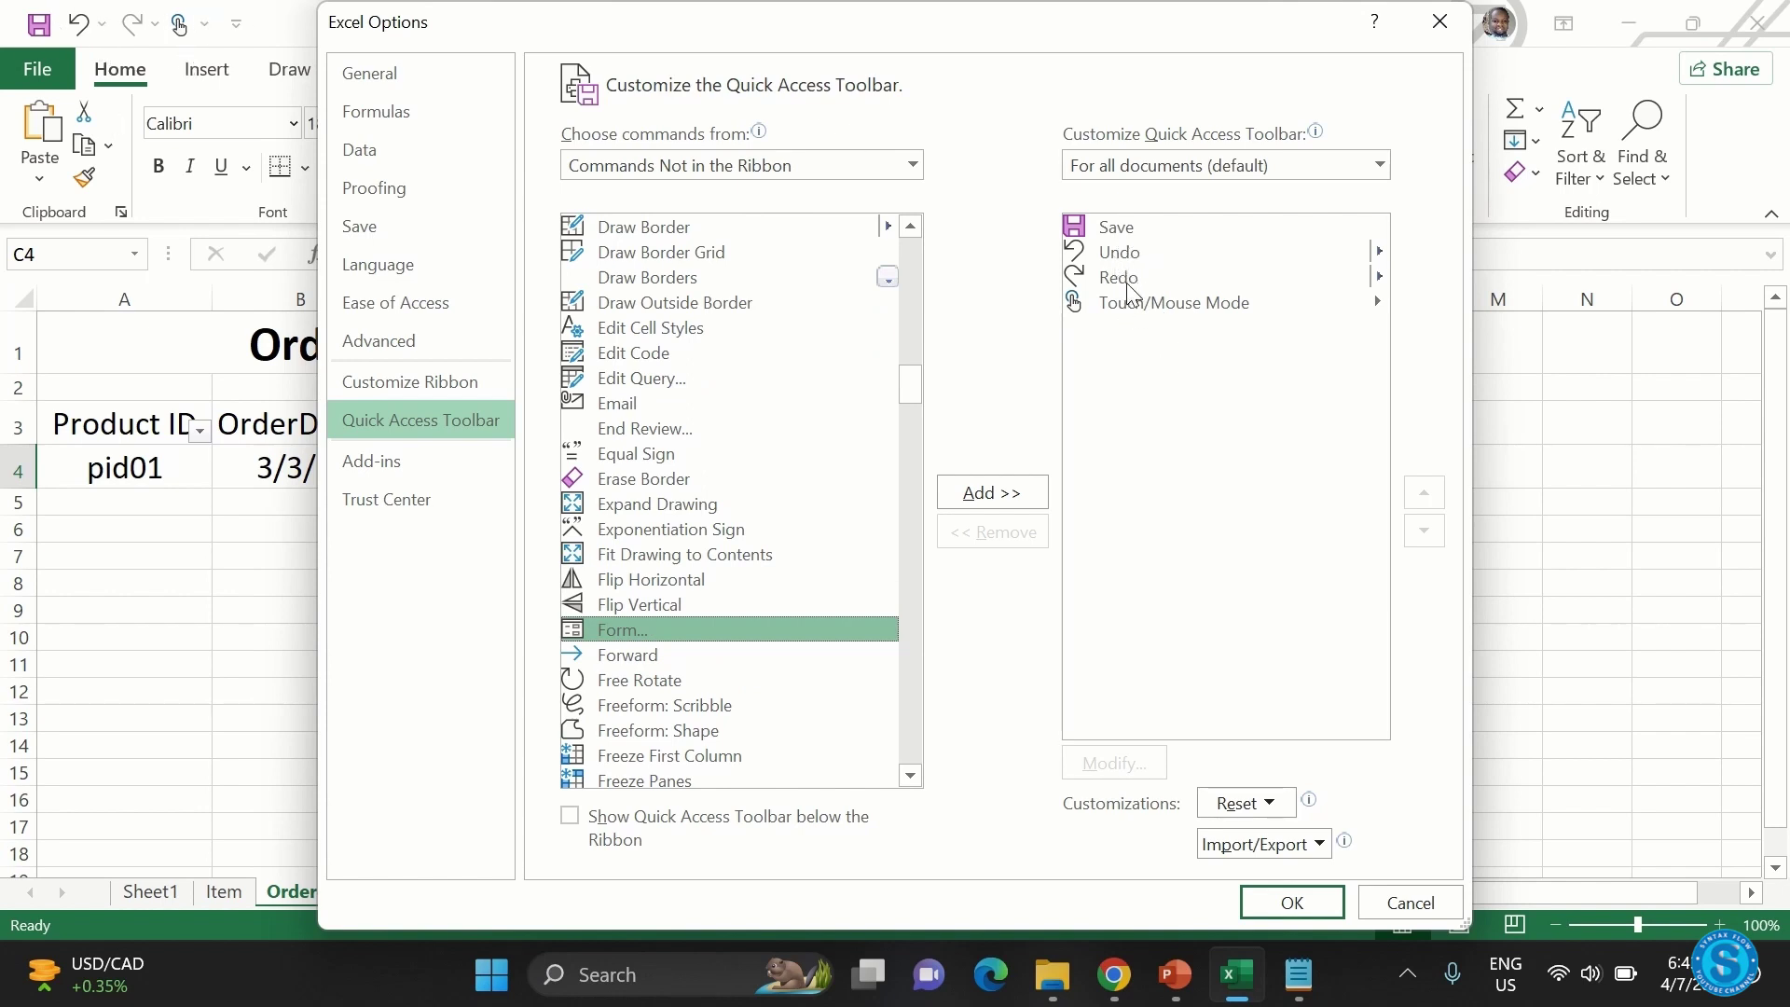
left_click(1011, 494)
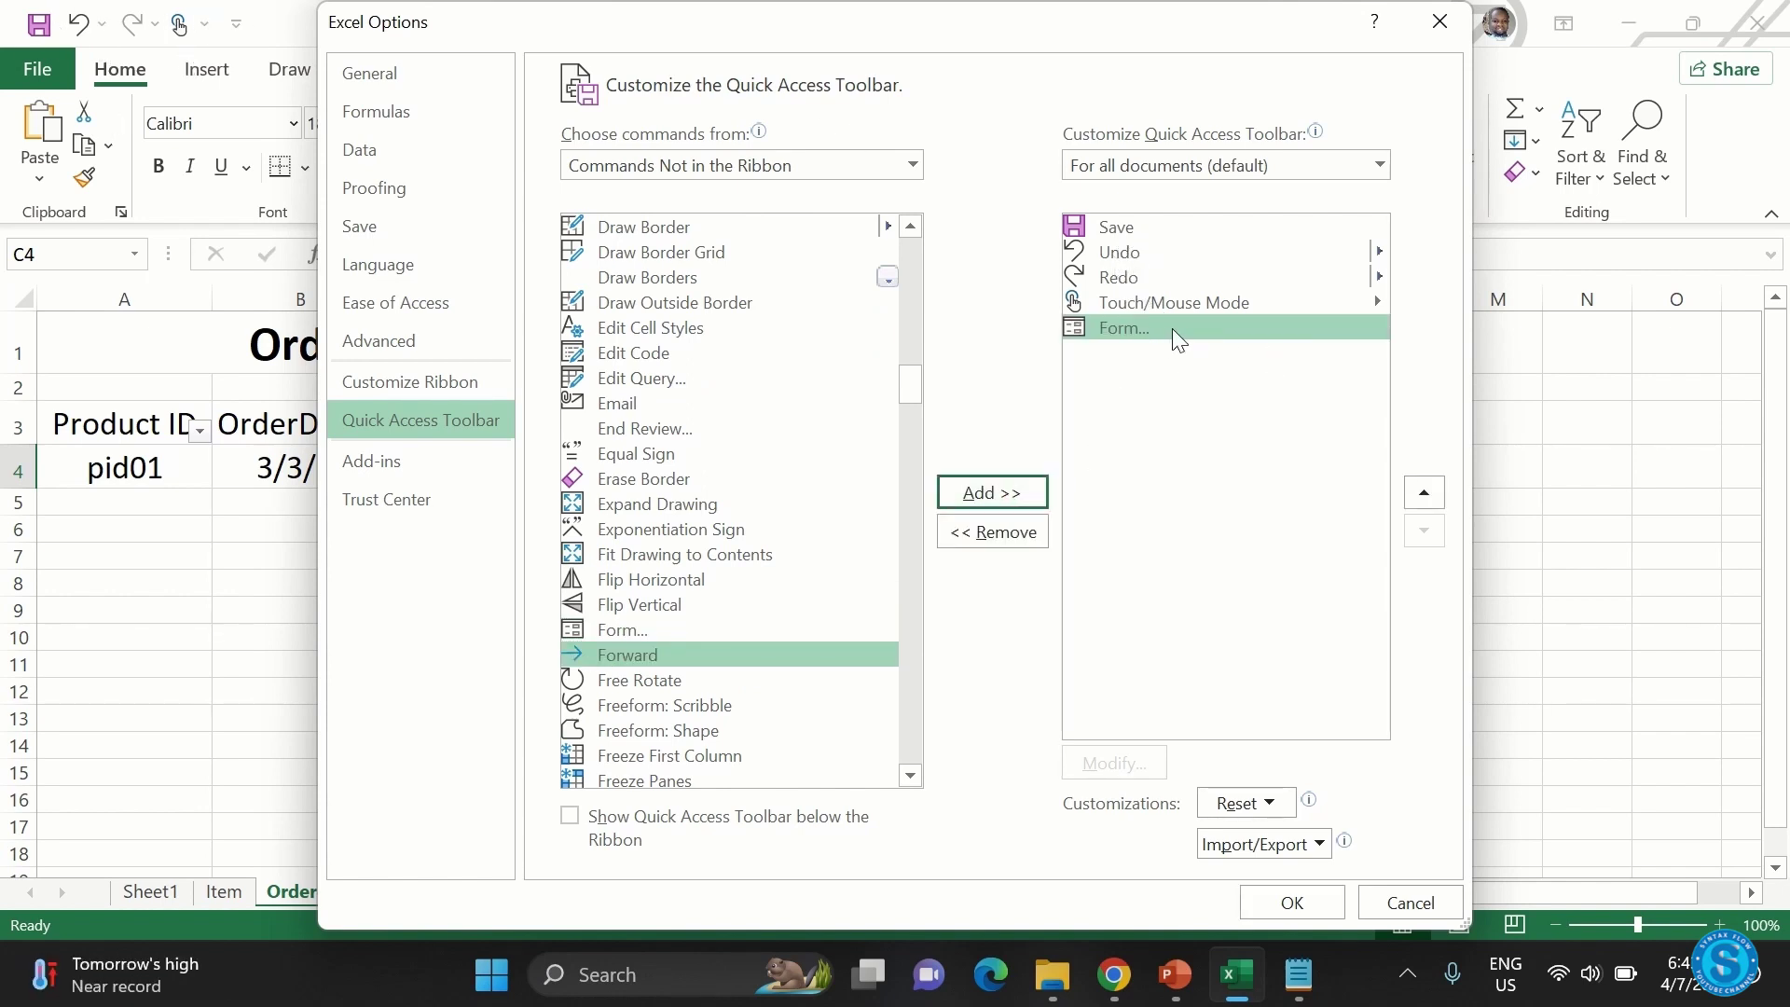
left_click(1292, 904)
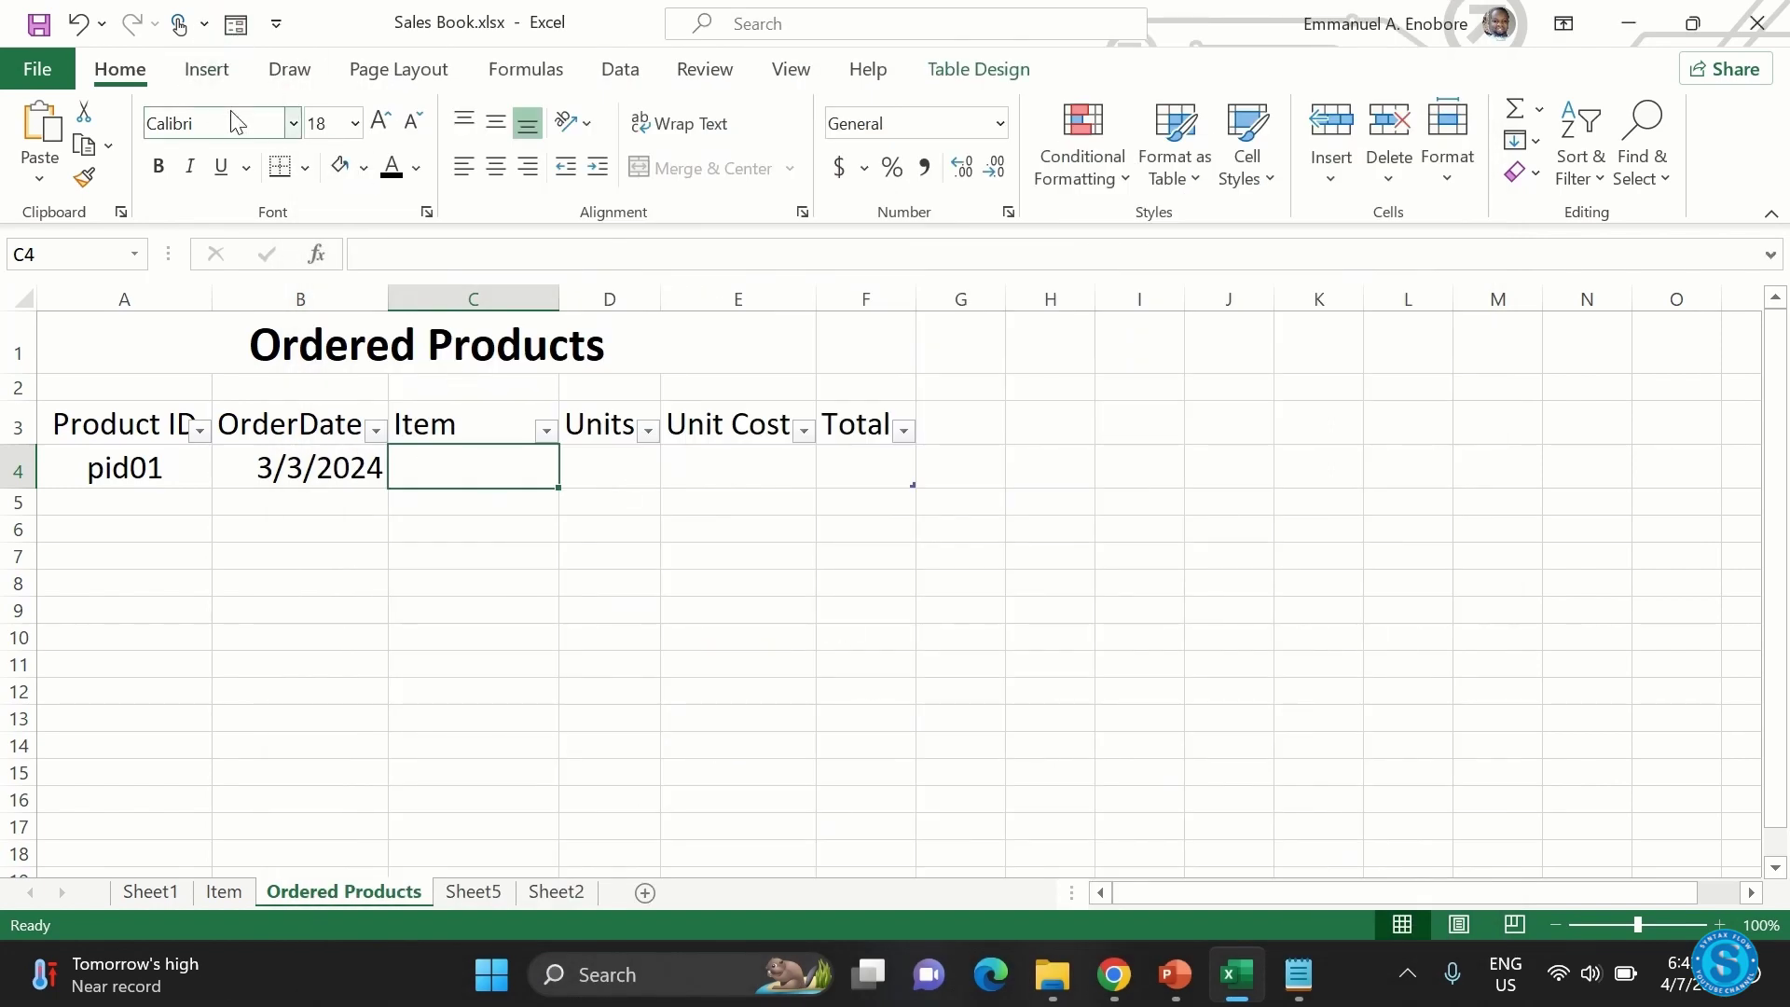
- In the data form, complete pid01 as iphone 15 Pro Max with 2 units and save it
left_click(236, 23)
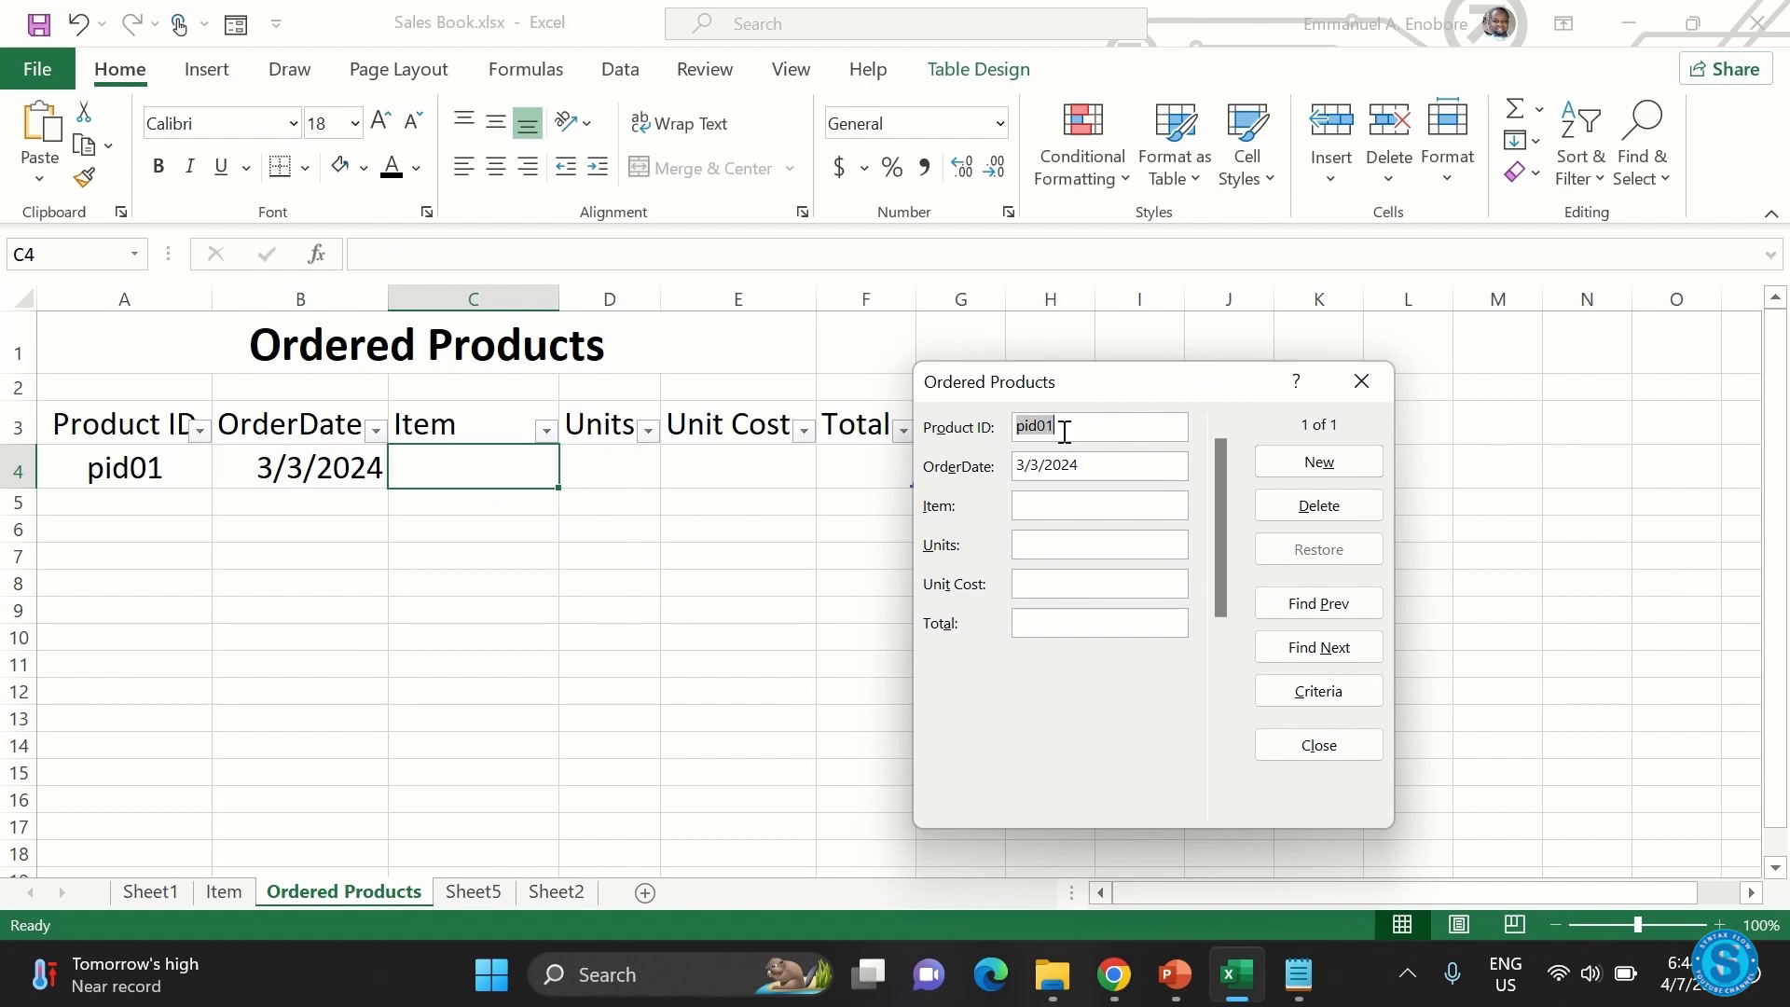
type("2")
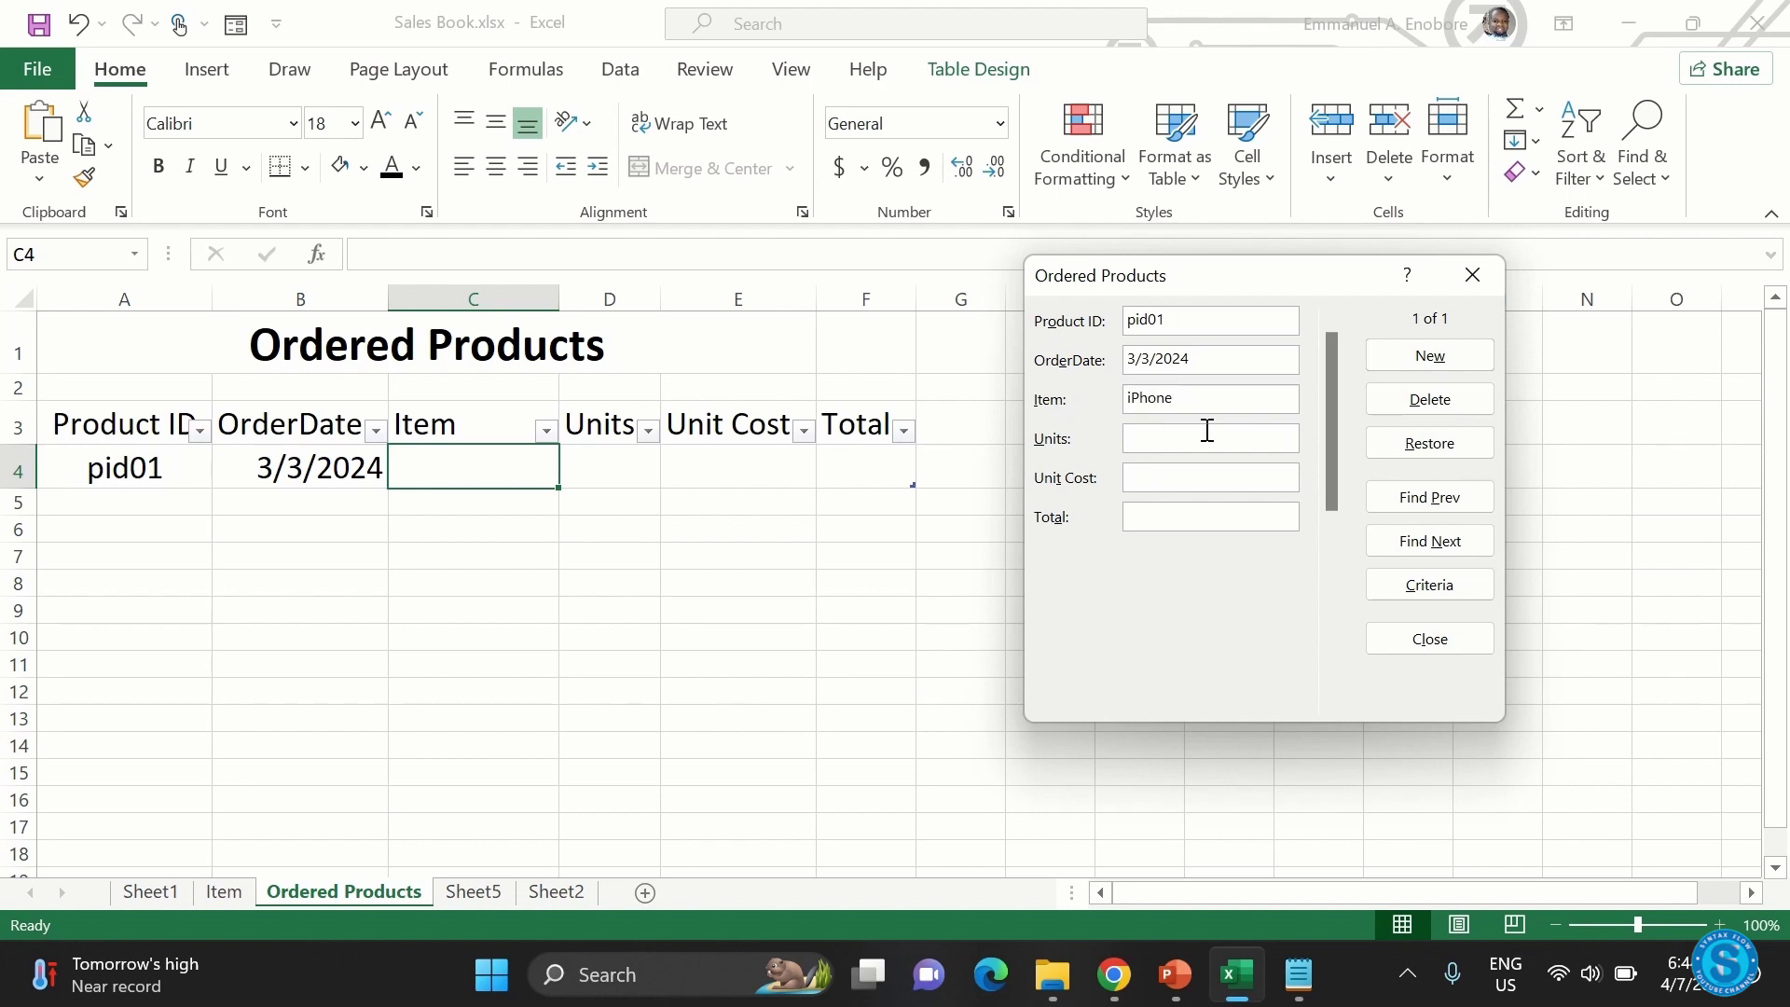
type("15 Pro Max")
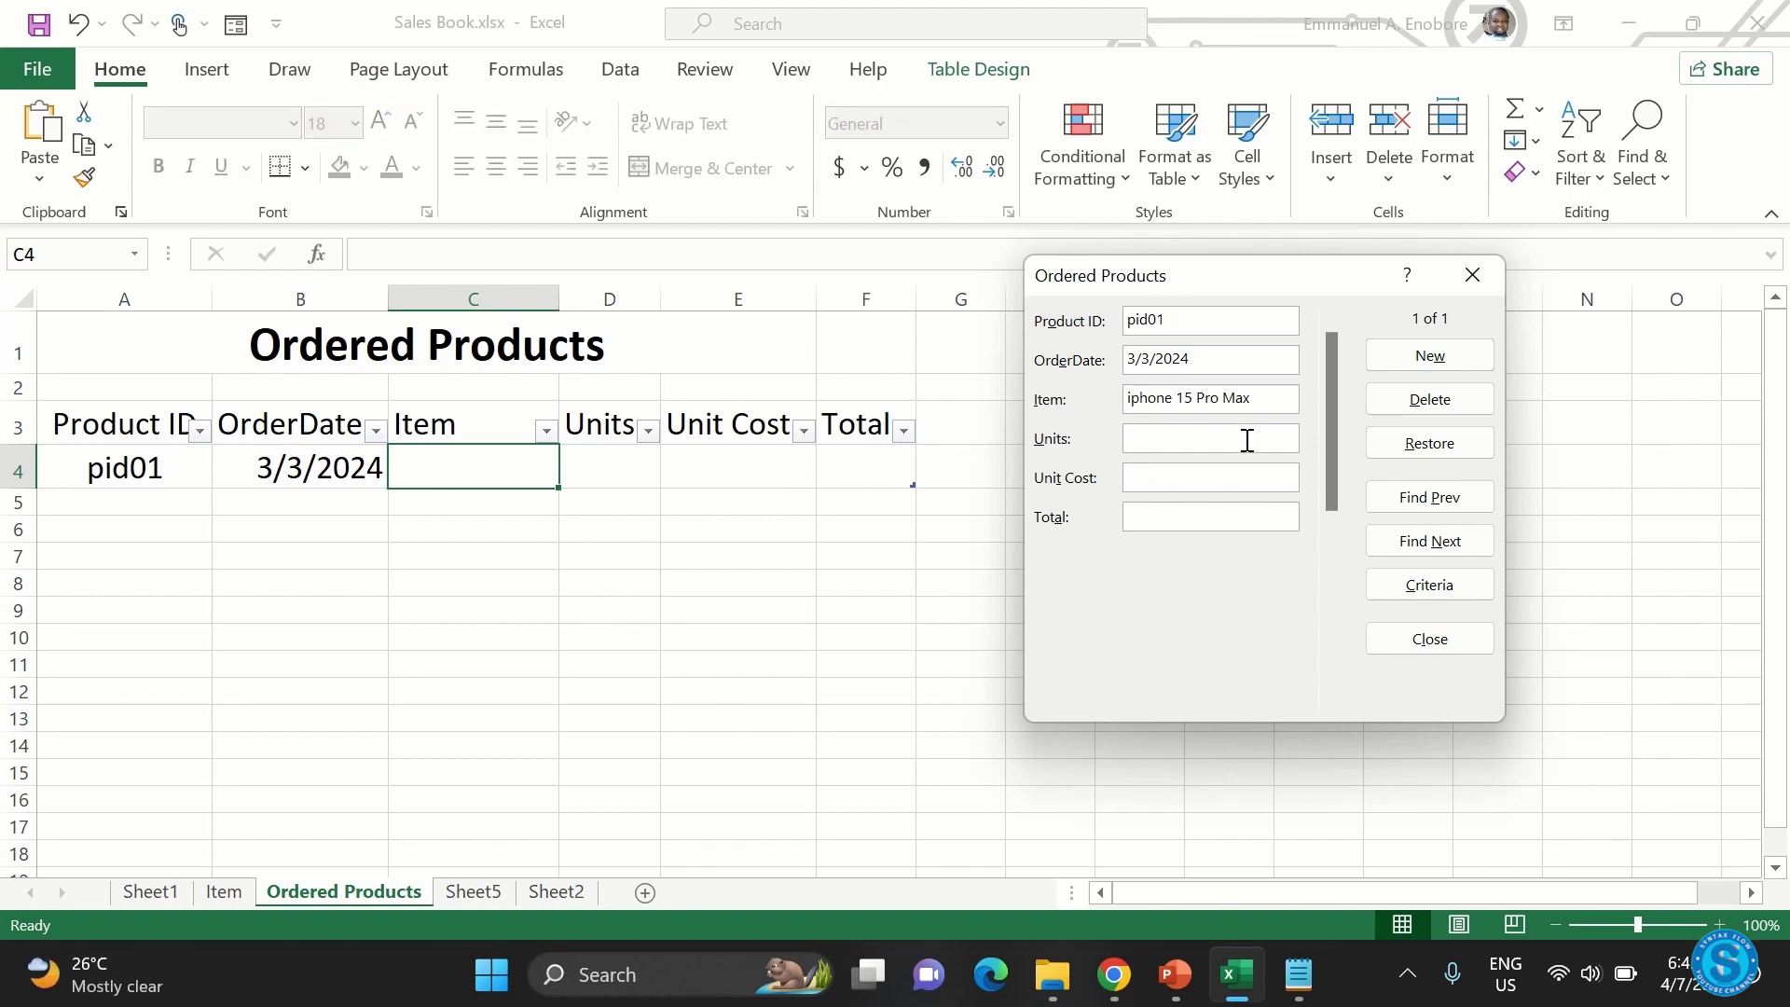
left_click(1173, 480)
key("Return")
- Add record pid02: 3/4/2024, Samsung Galaxy A54 5G, unit cost 700, total 1400
type("p")
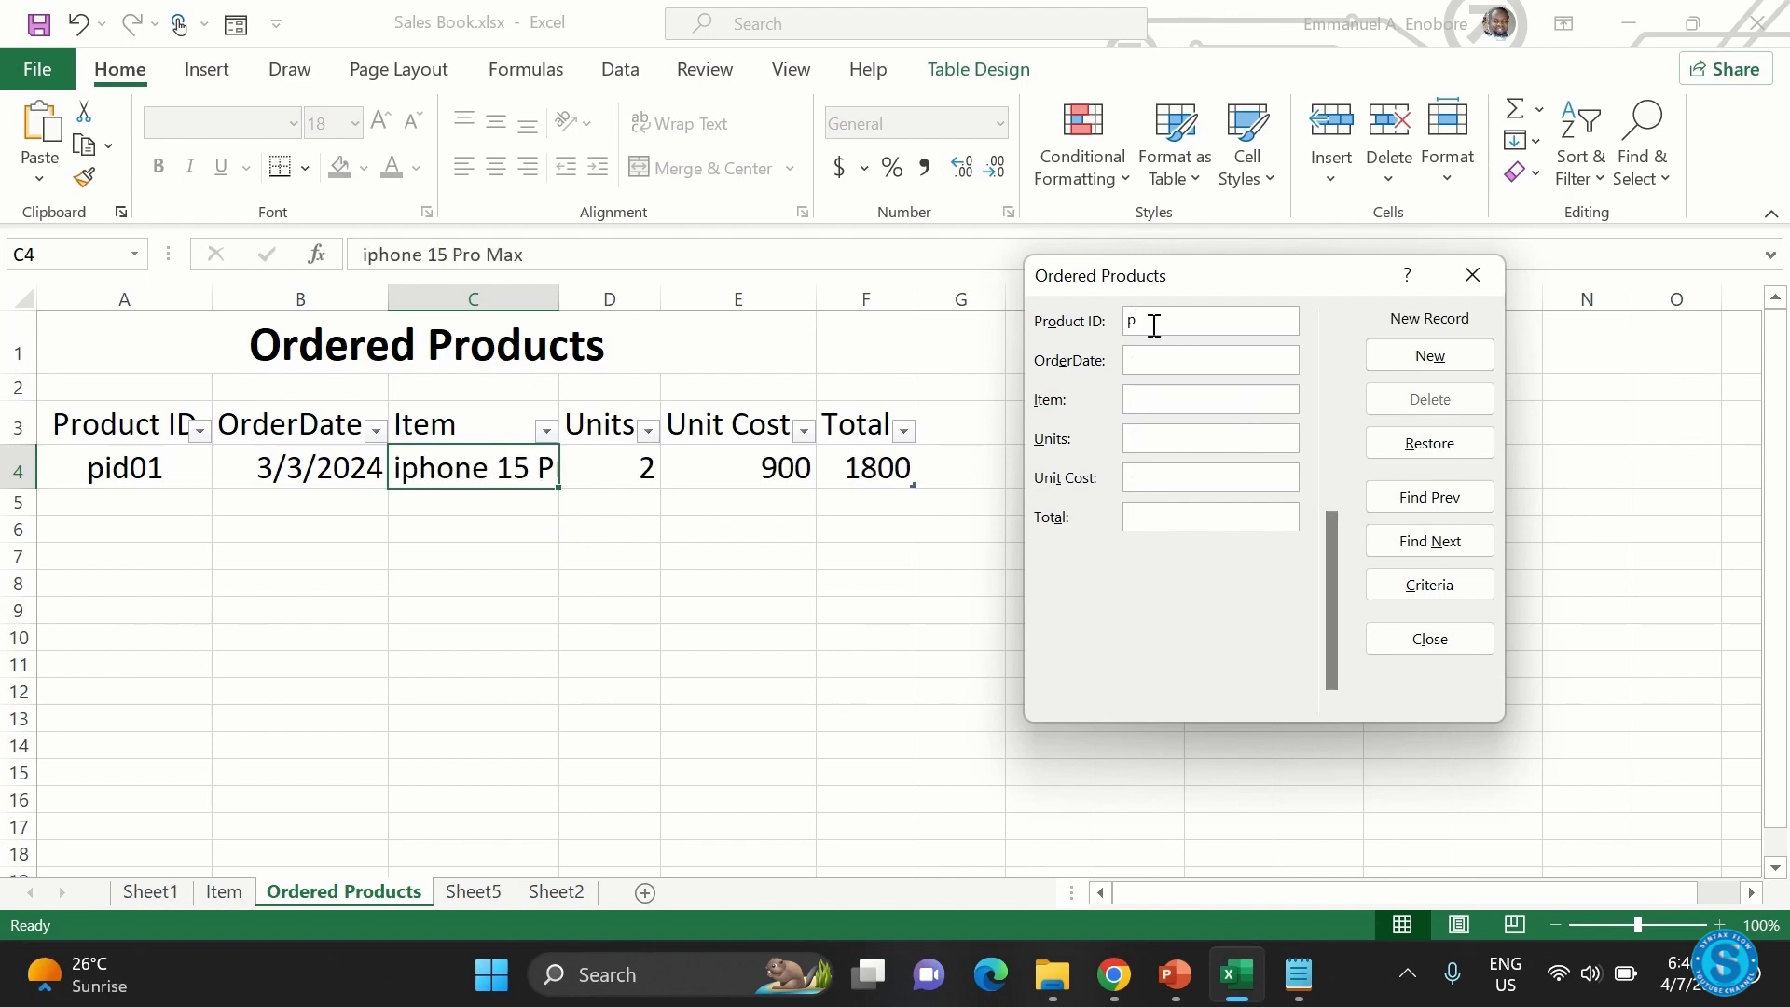
type("id02")
left_click(1164, 364)
type("3/")
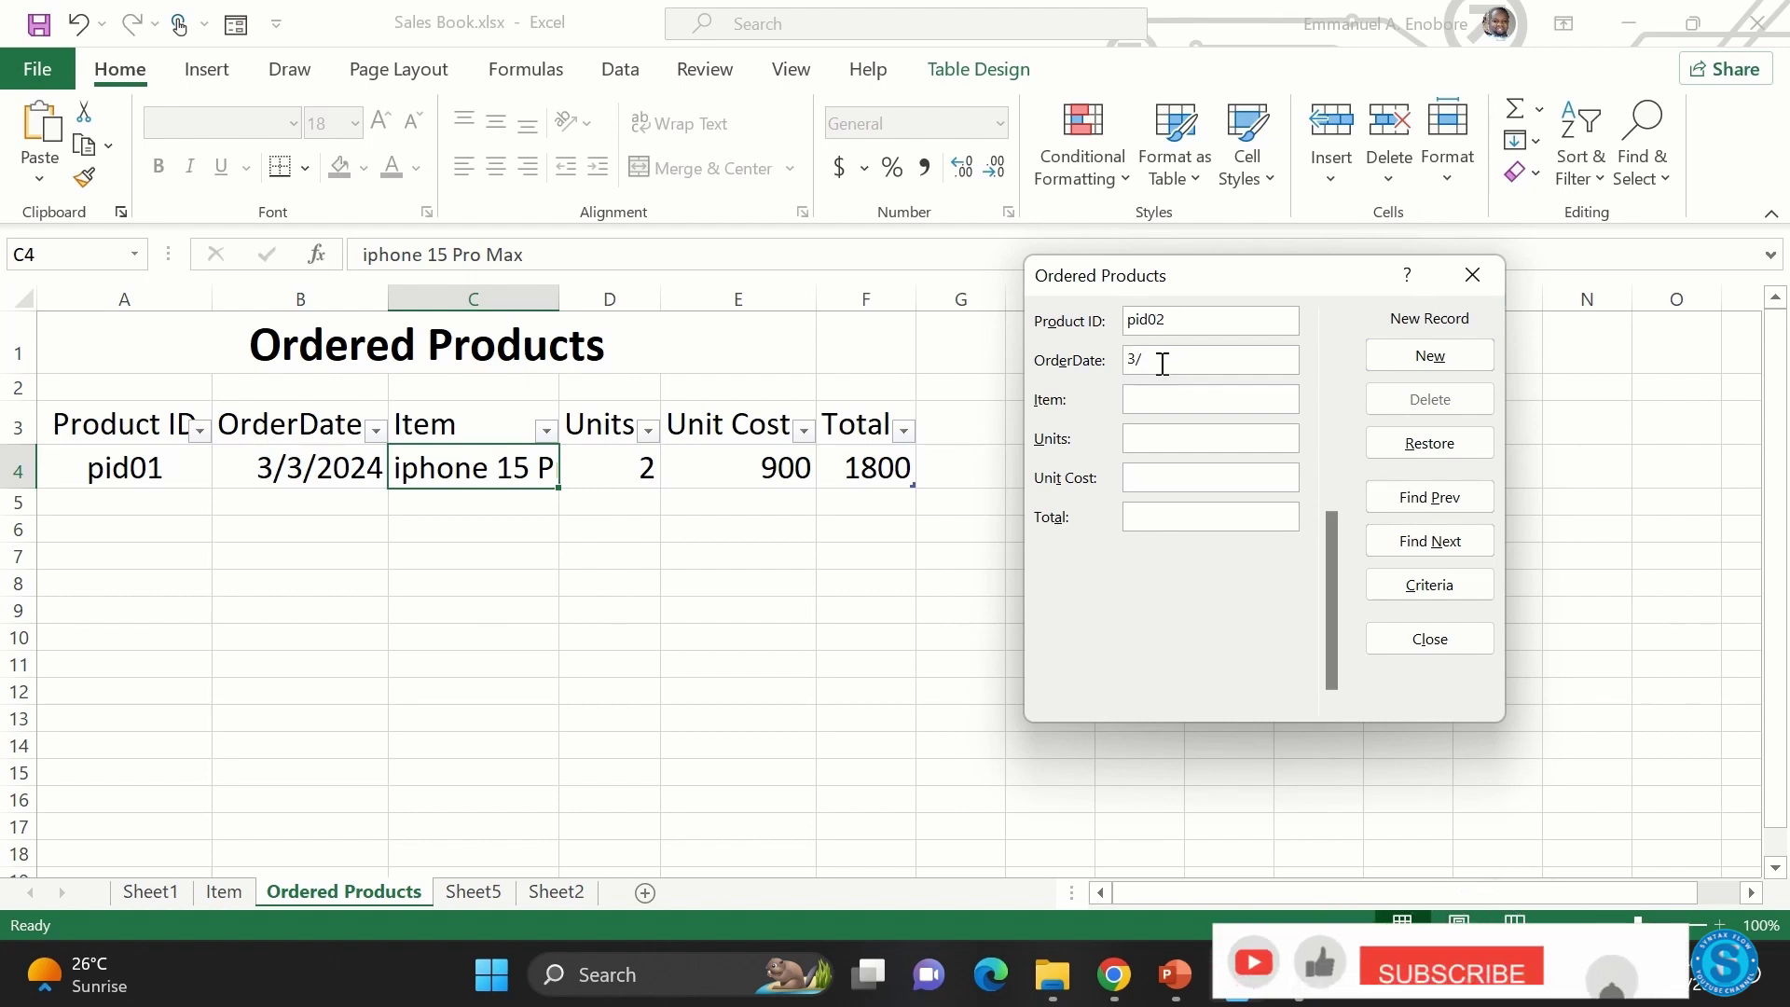
type("4/2024")
left_click(1167, 399)
type("Samsung Galaxy A54 5G")
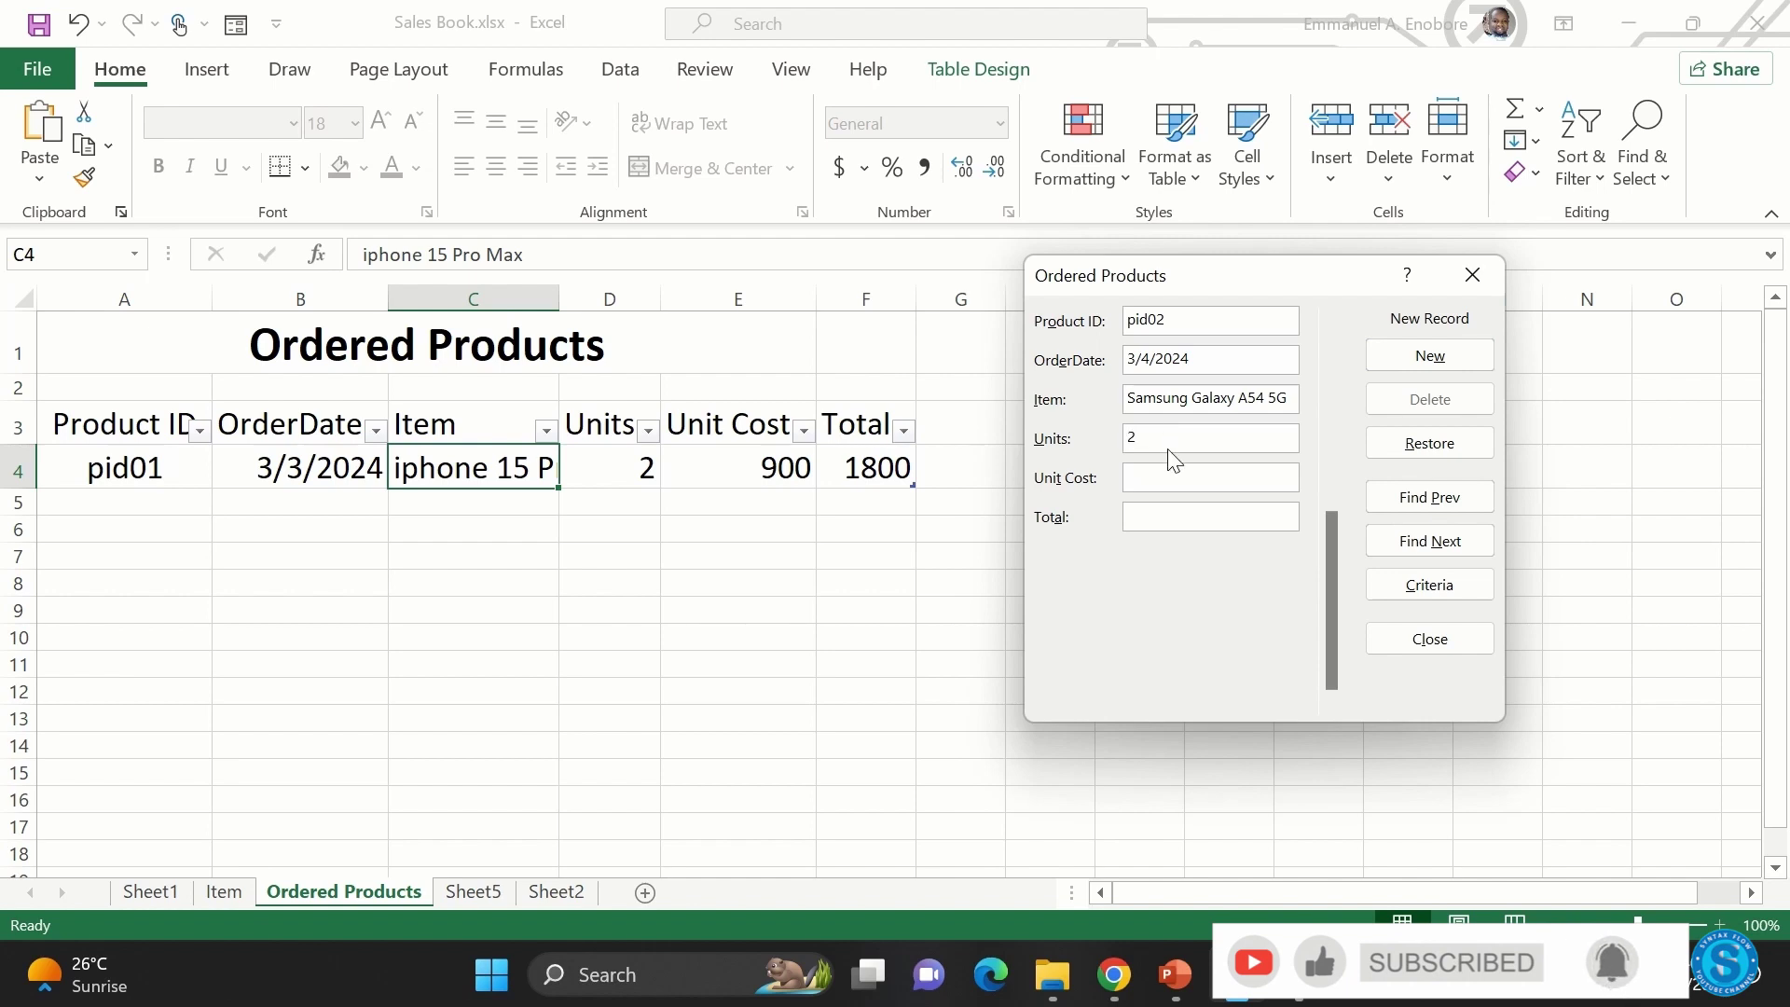
left_click(1170, 469)
type("700")
left_click(1160, 514)
type("1400")
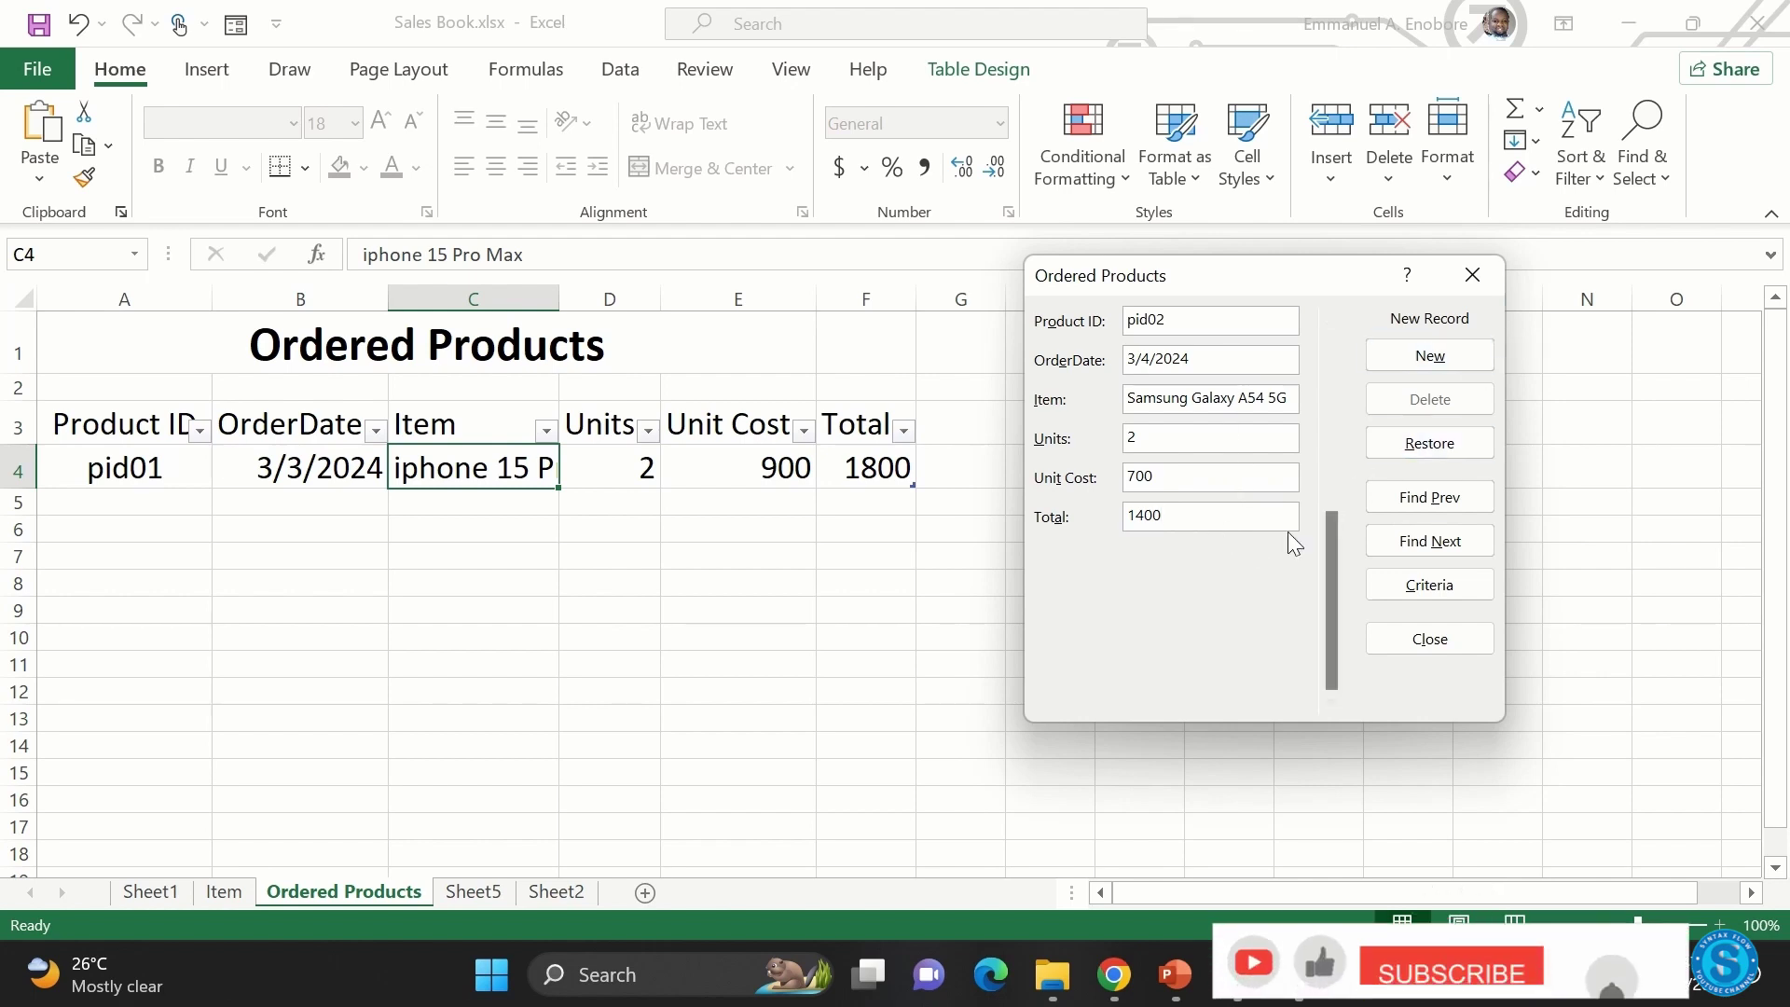
key("Return")
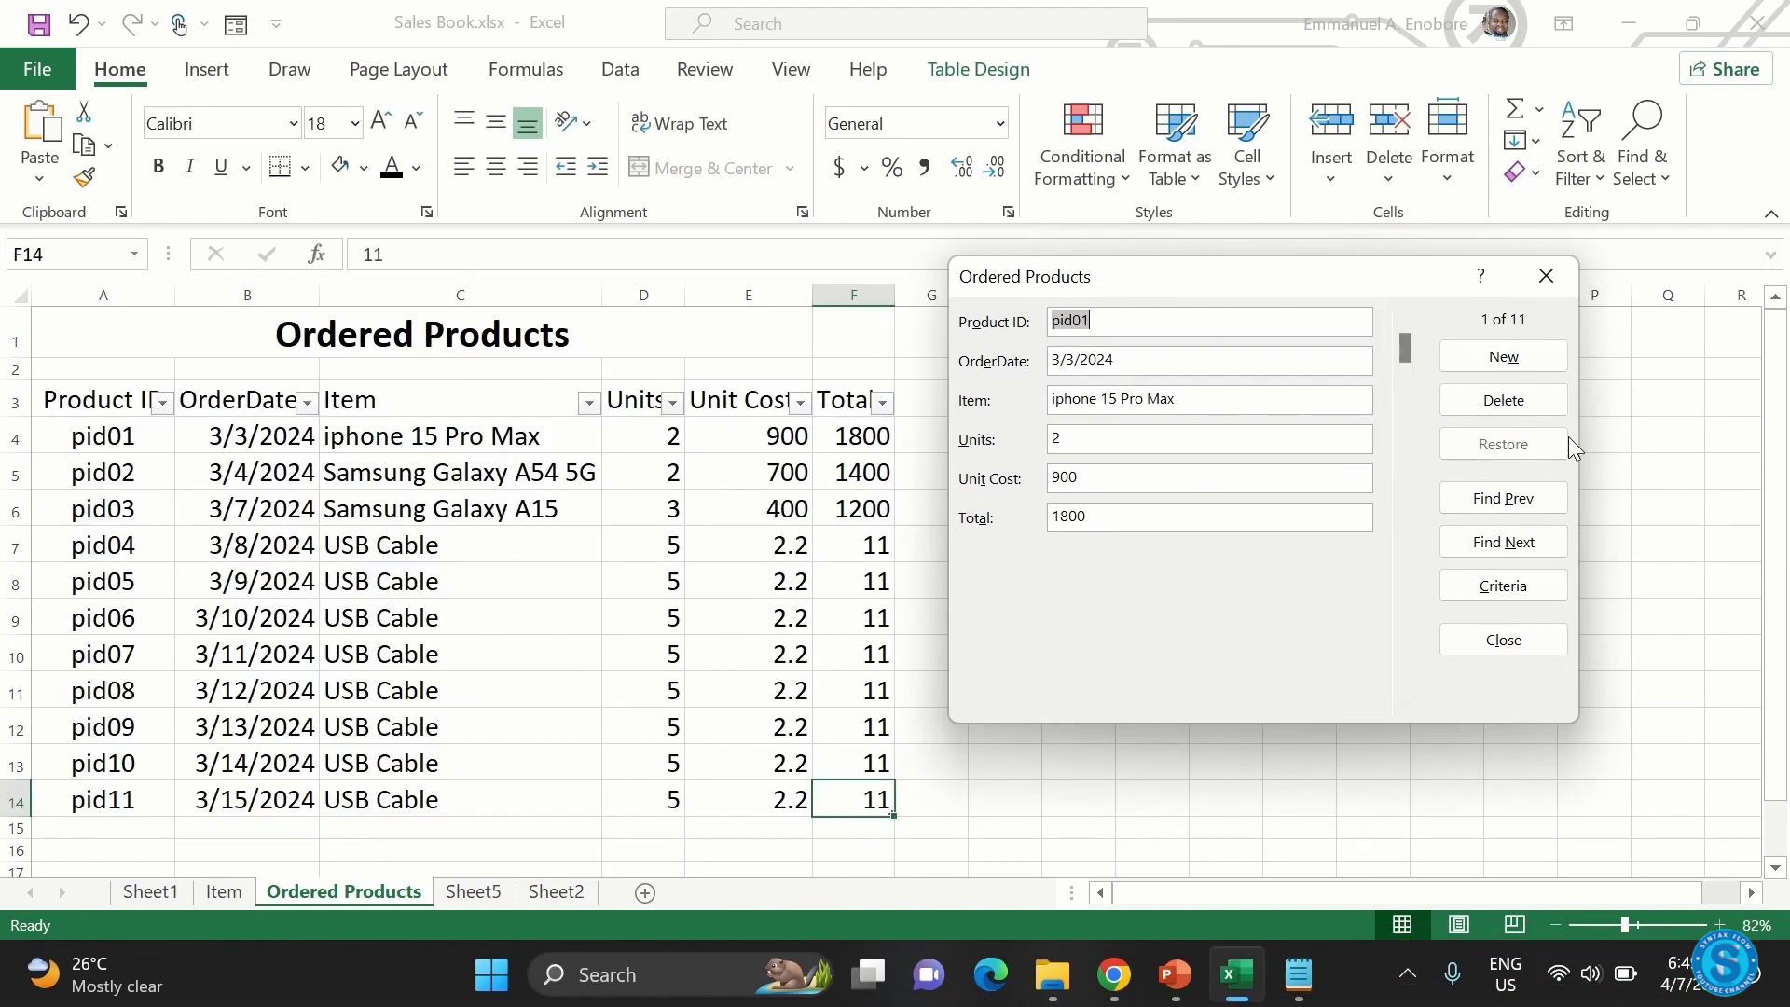
- Browse forward and back through the data form records, ending on pid01
left_click(1533, 541)
left_click(1533, 541)
left_click(1533, 541)
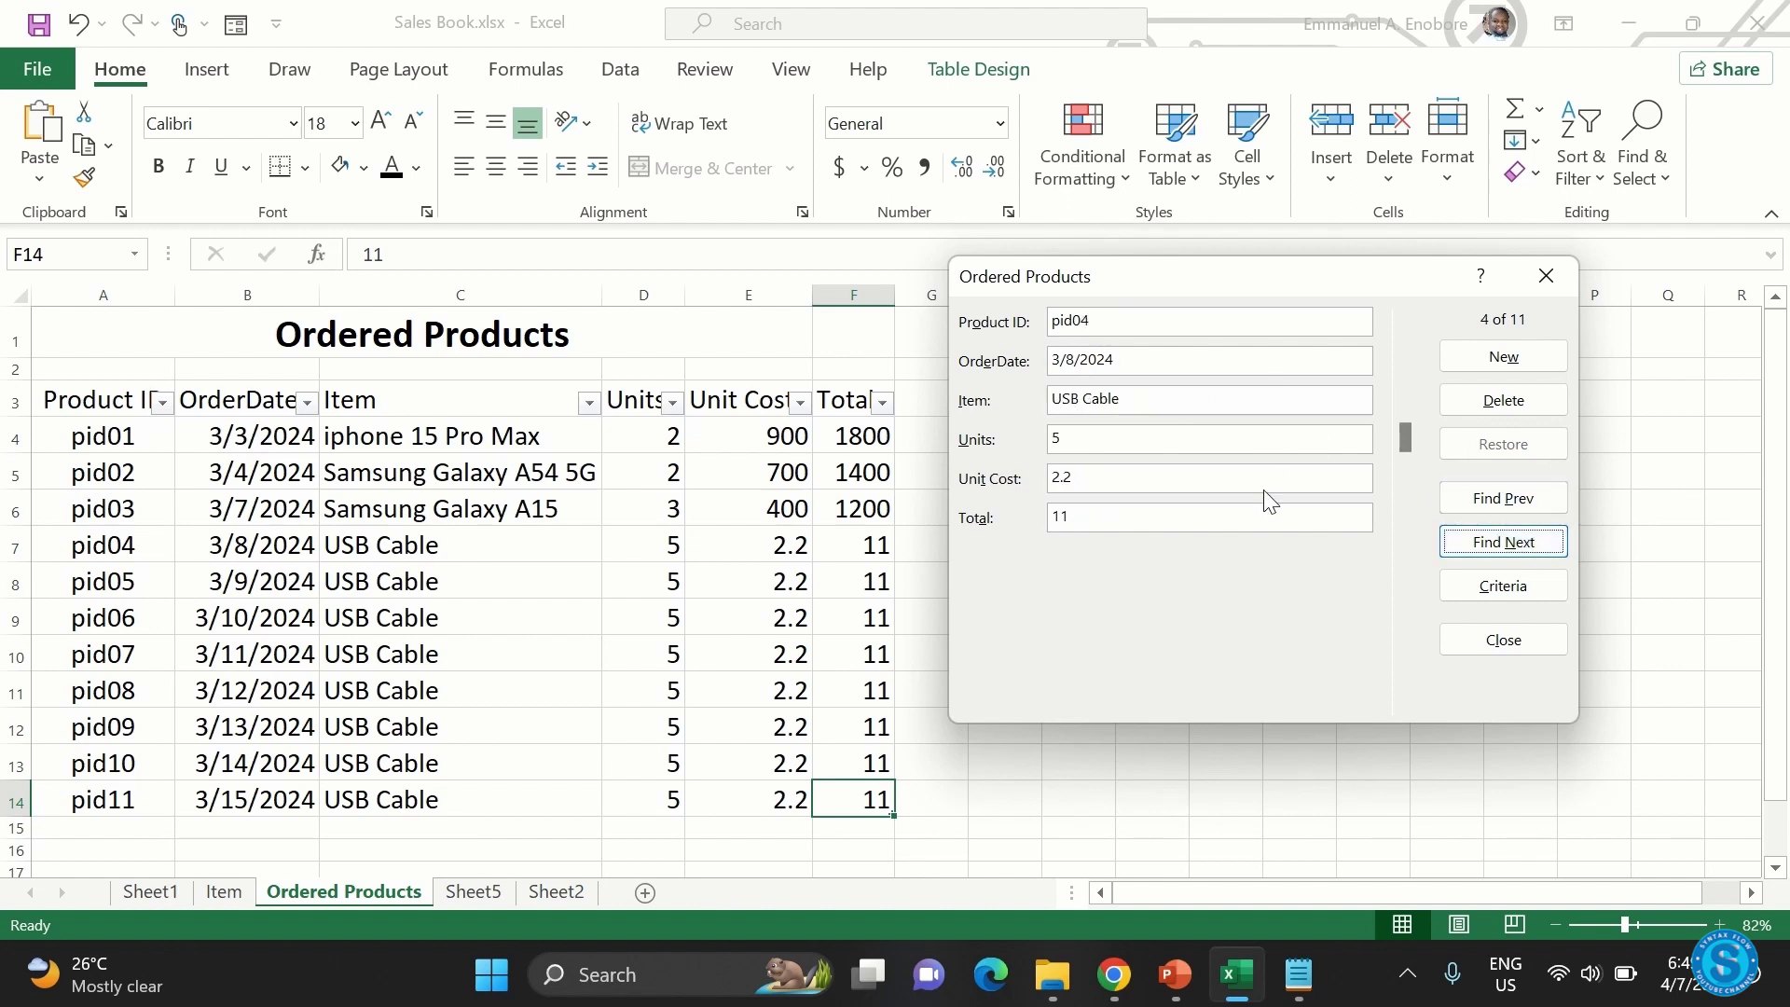
left_click(1534, 494)
left_click(1534, 494)
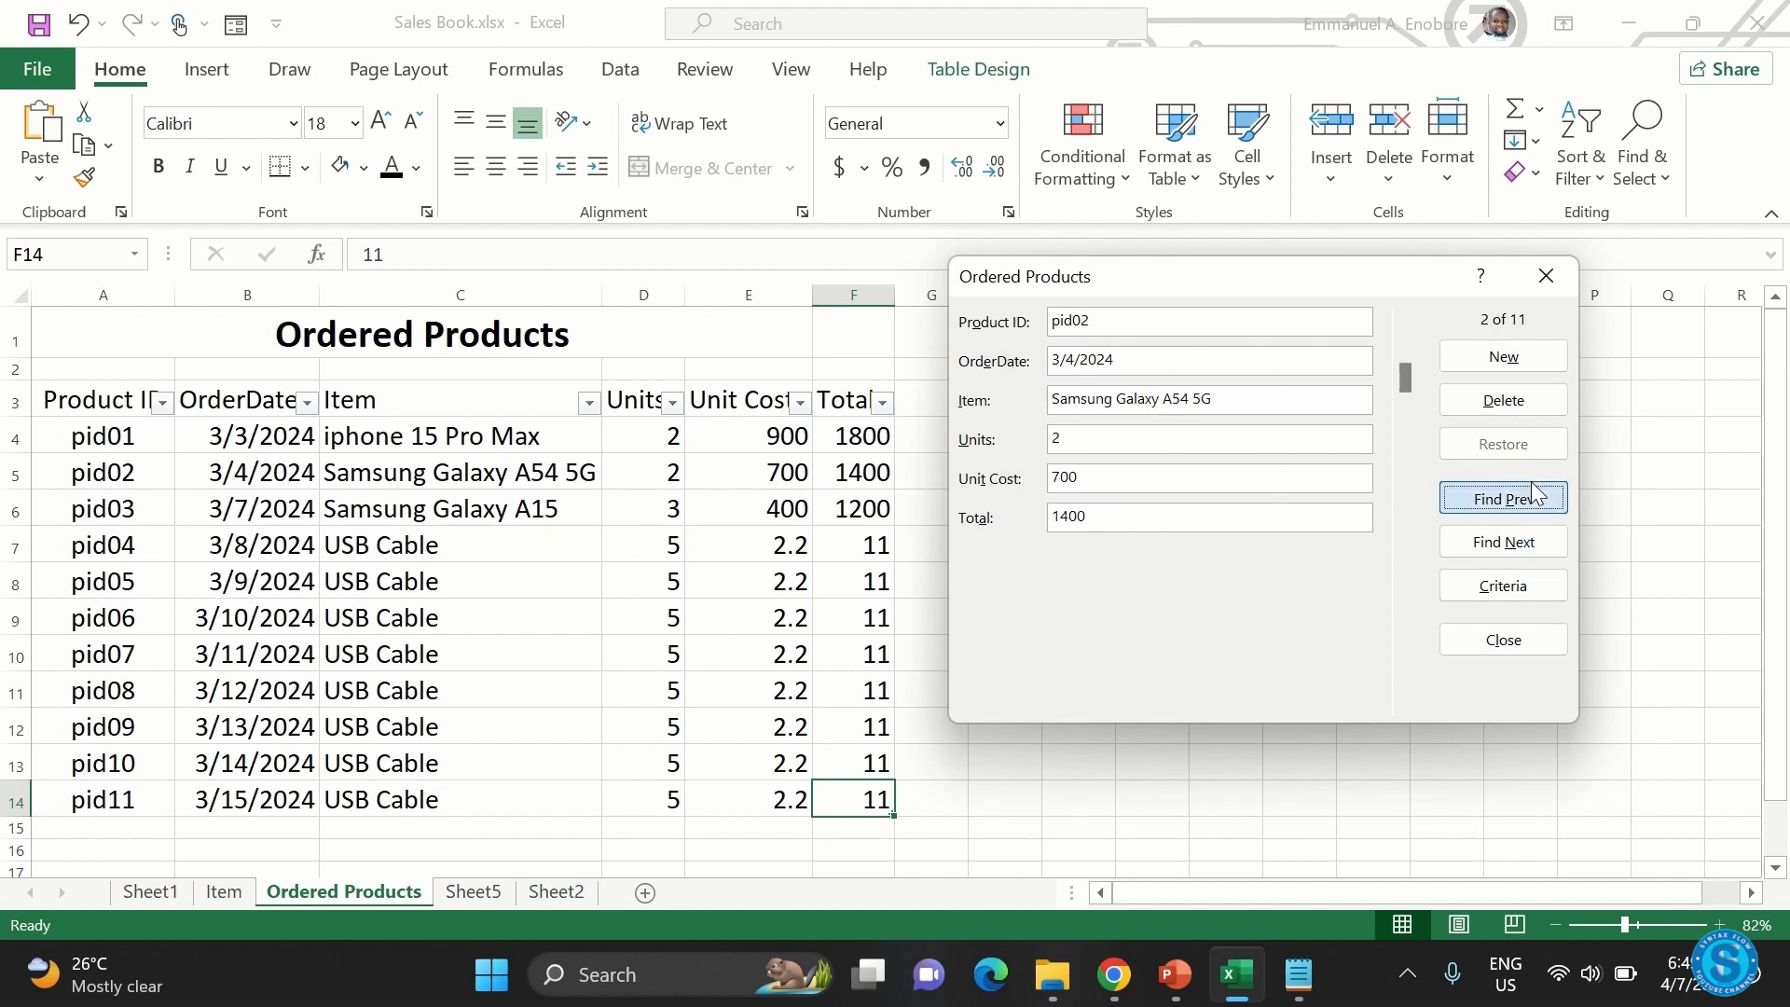
left_click(1533, 539)
left_click(1532, 530)
left_click(1531, 530)
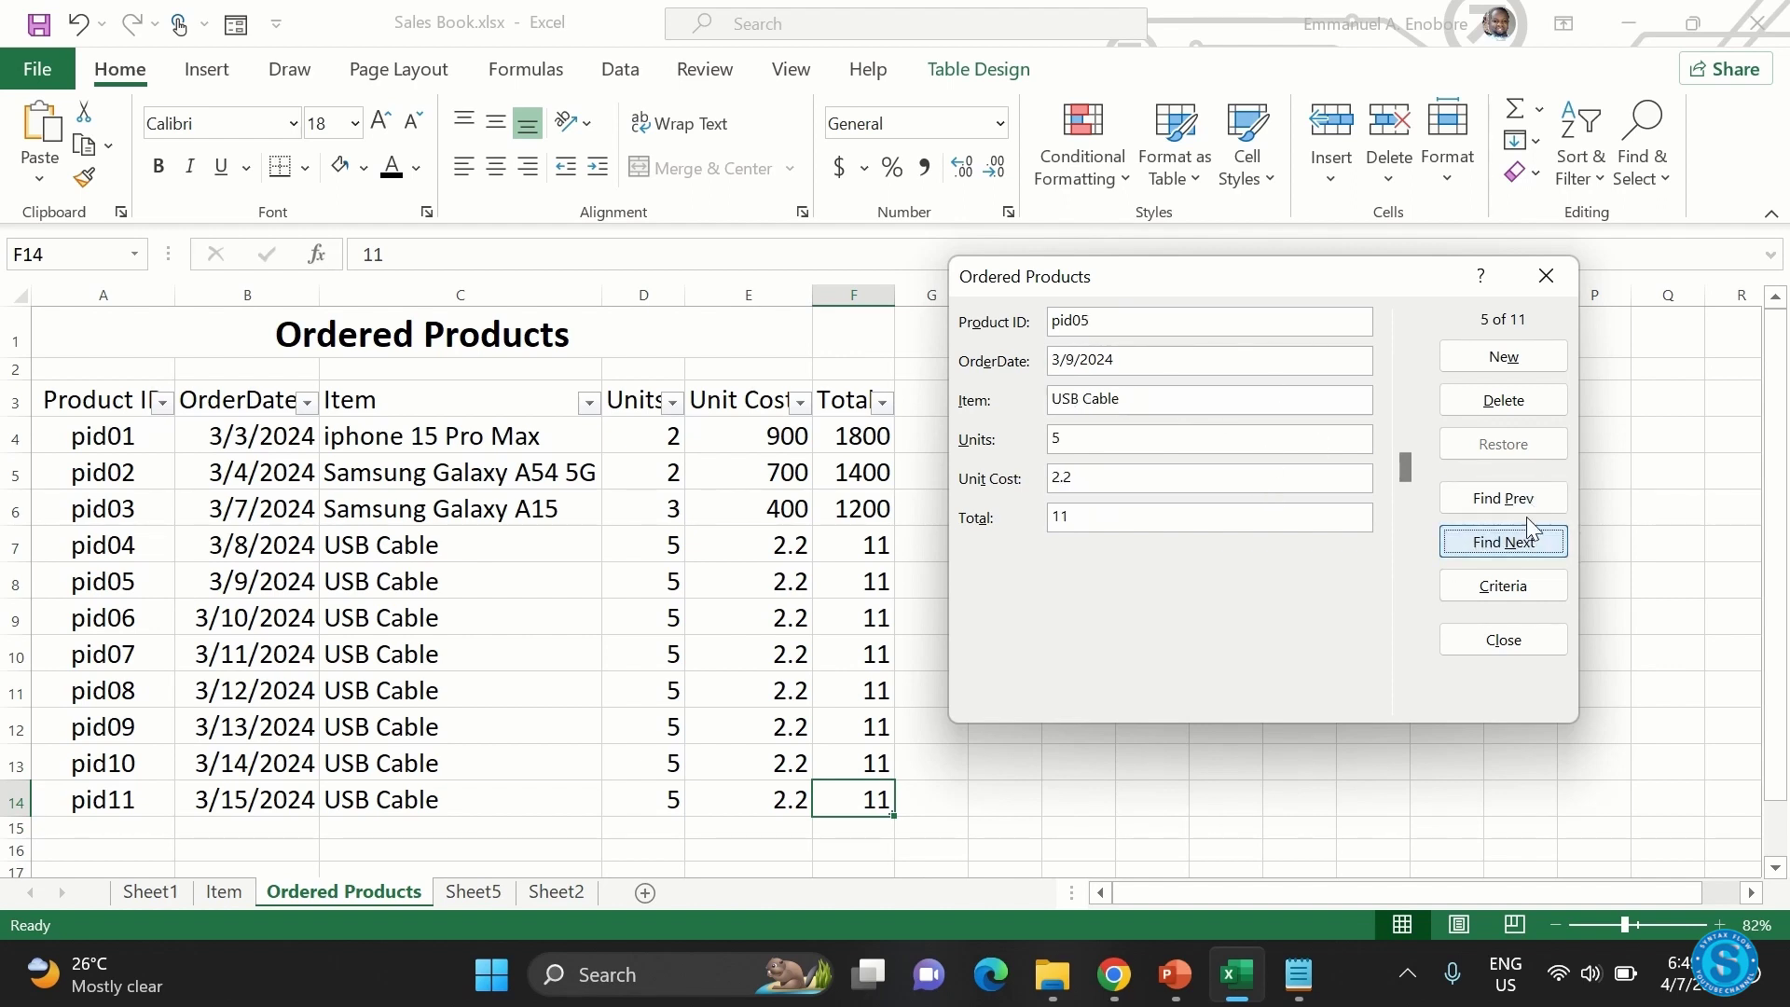
left_click(1519, 499)
left_click(1519, 499)
left_click(1519, 500)
left_click(1519, 500)
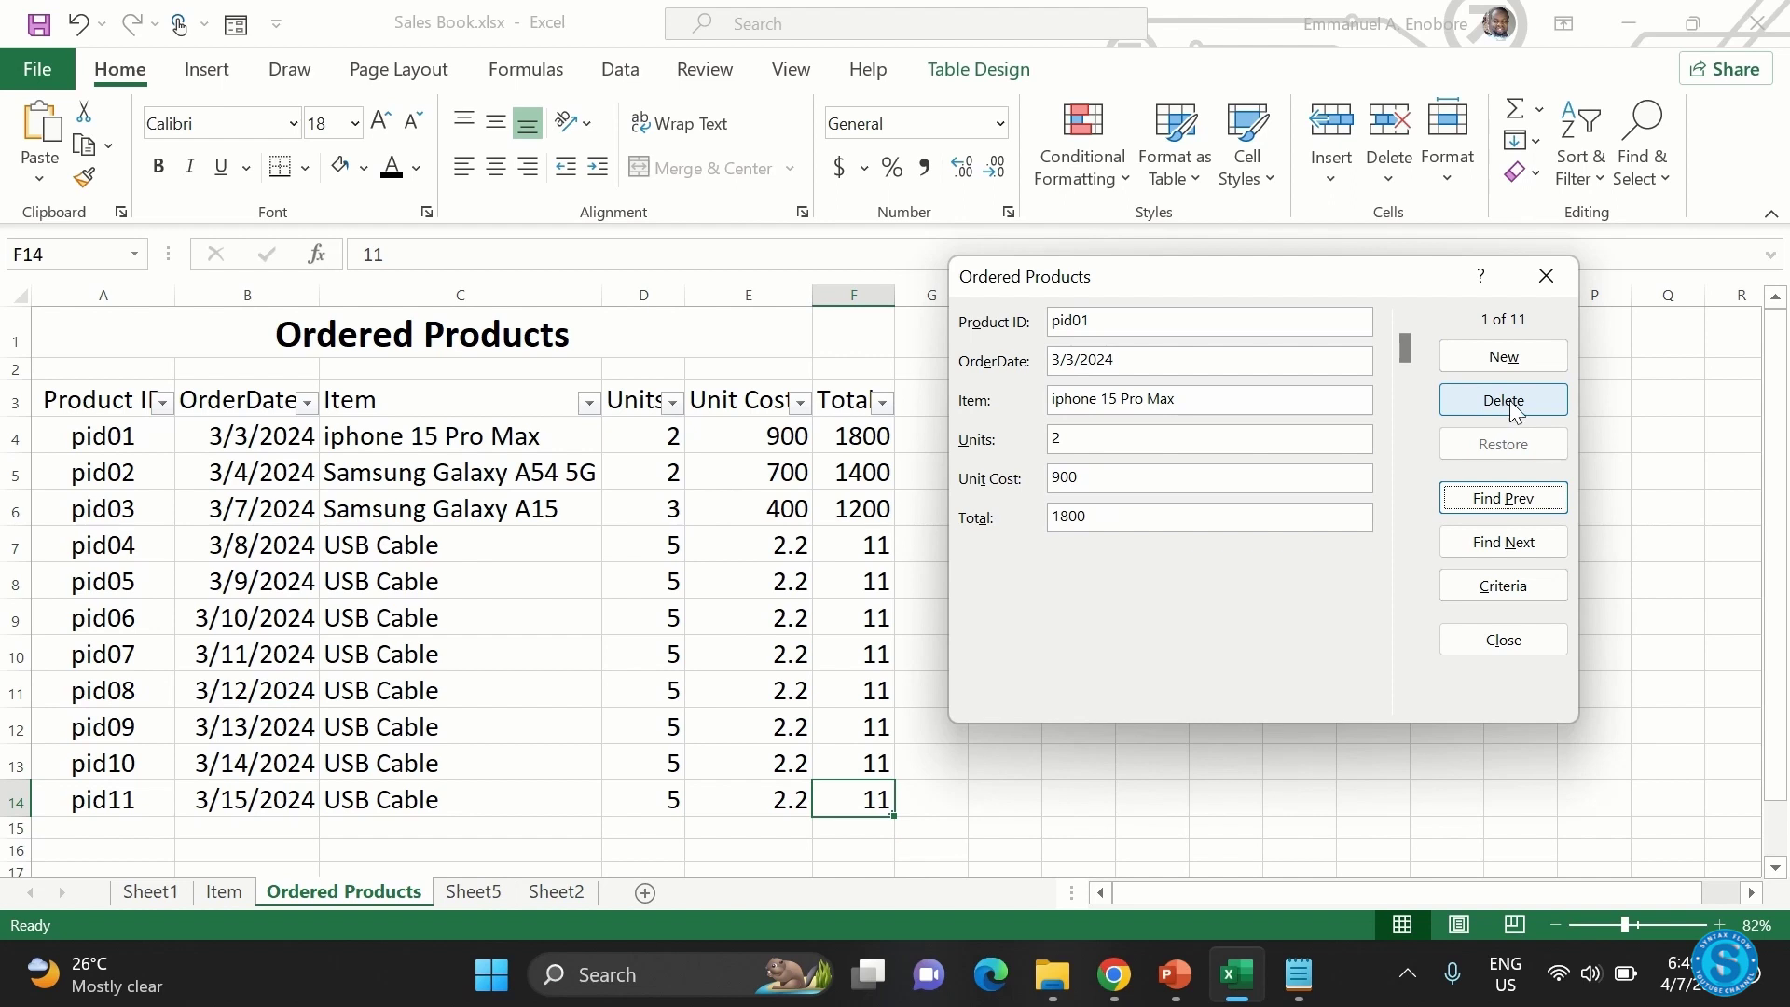
- Clear pid01's Units value, then Restore it to 2
left_click(1121, 436)
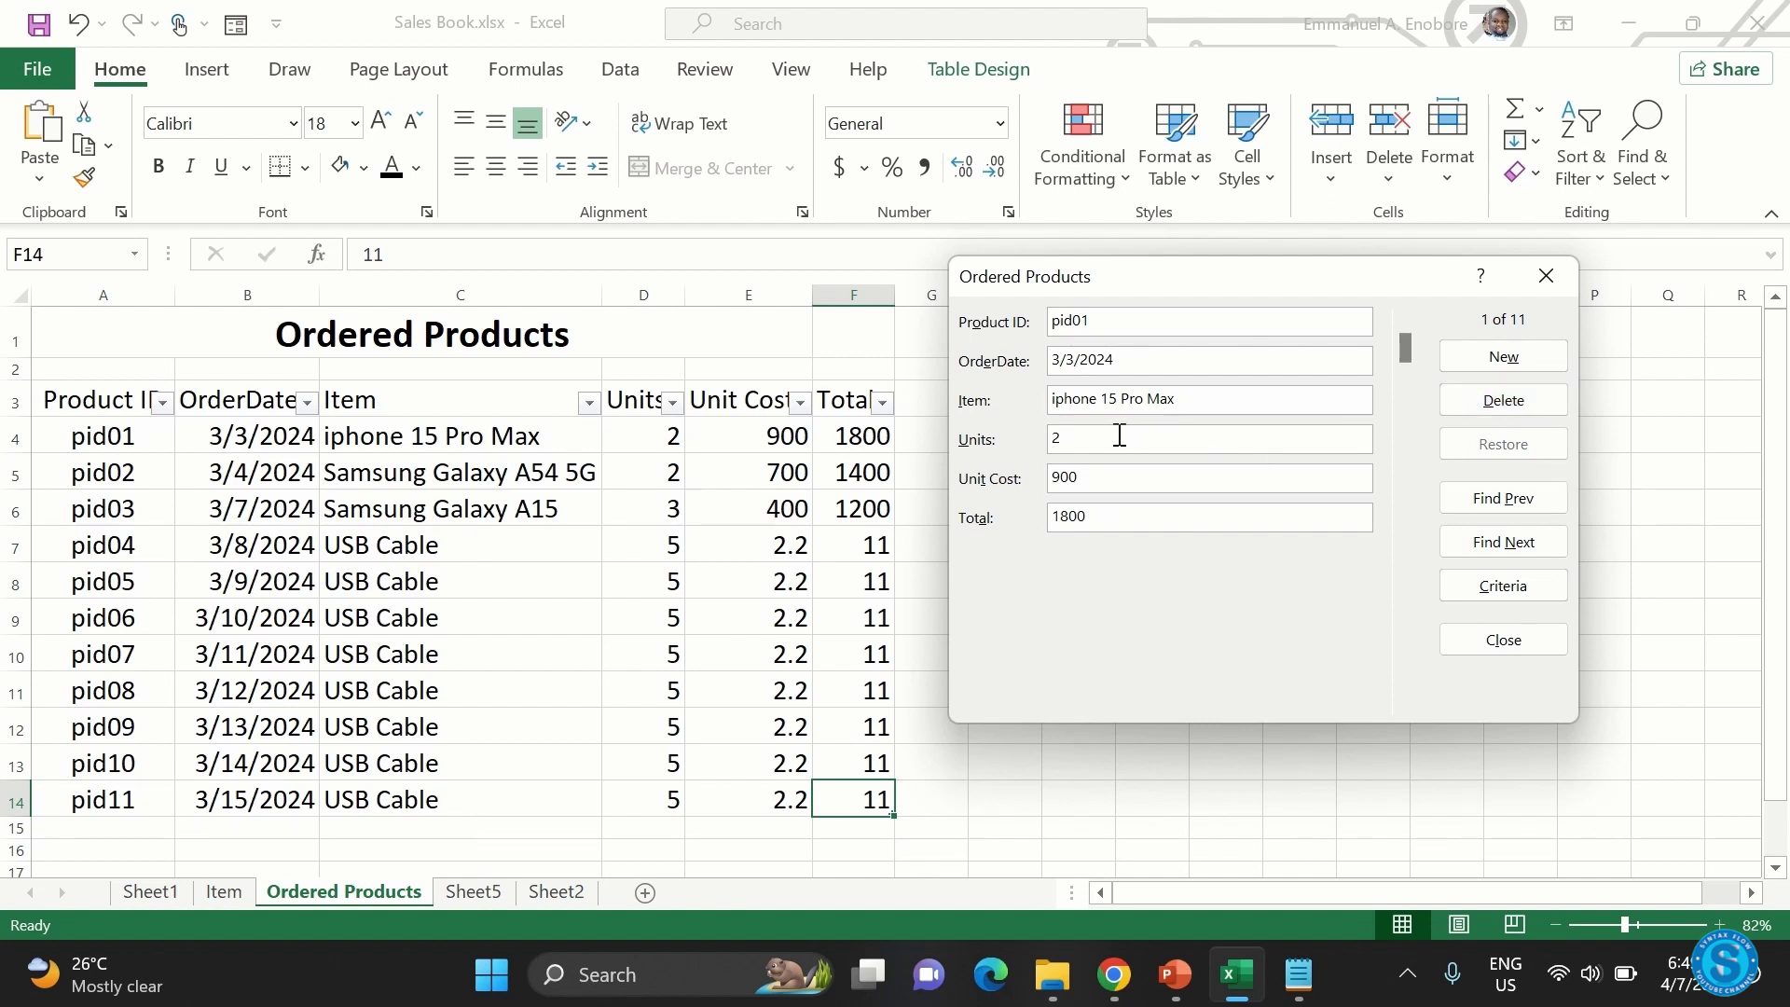
key("BackSpace")
left_click(1235, 399)
left_click(1503, 445)
- Add new record p012 dated 4/4/2024 for a Mouse, then close the data form
left_click(1462, 360)
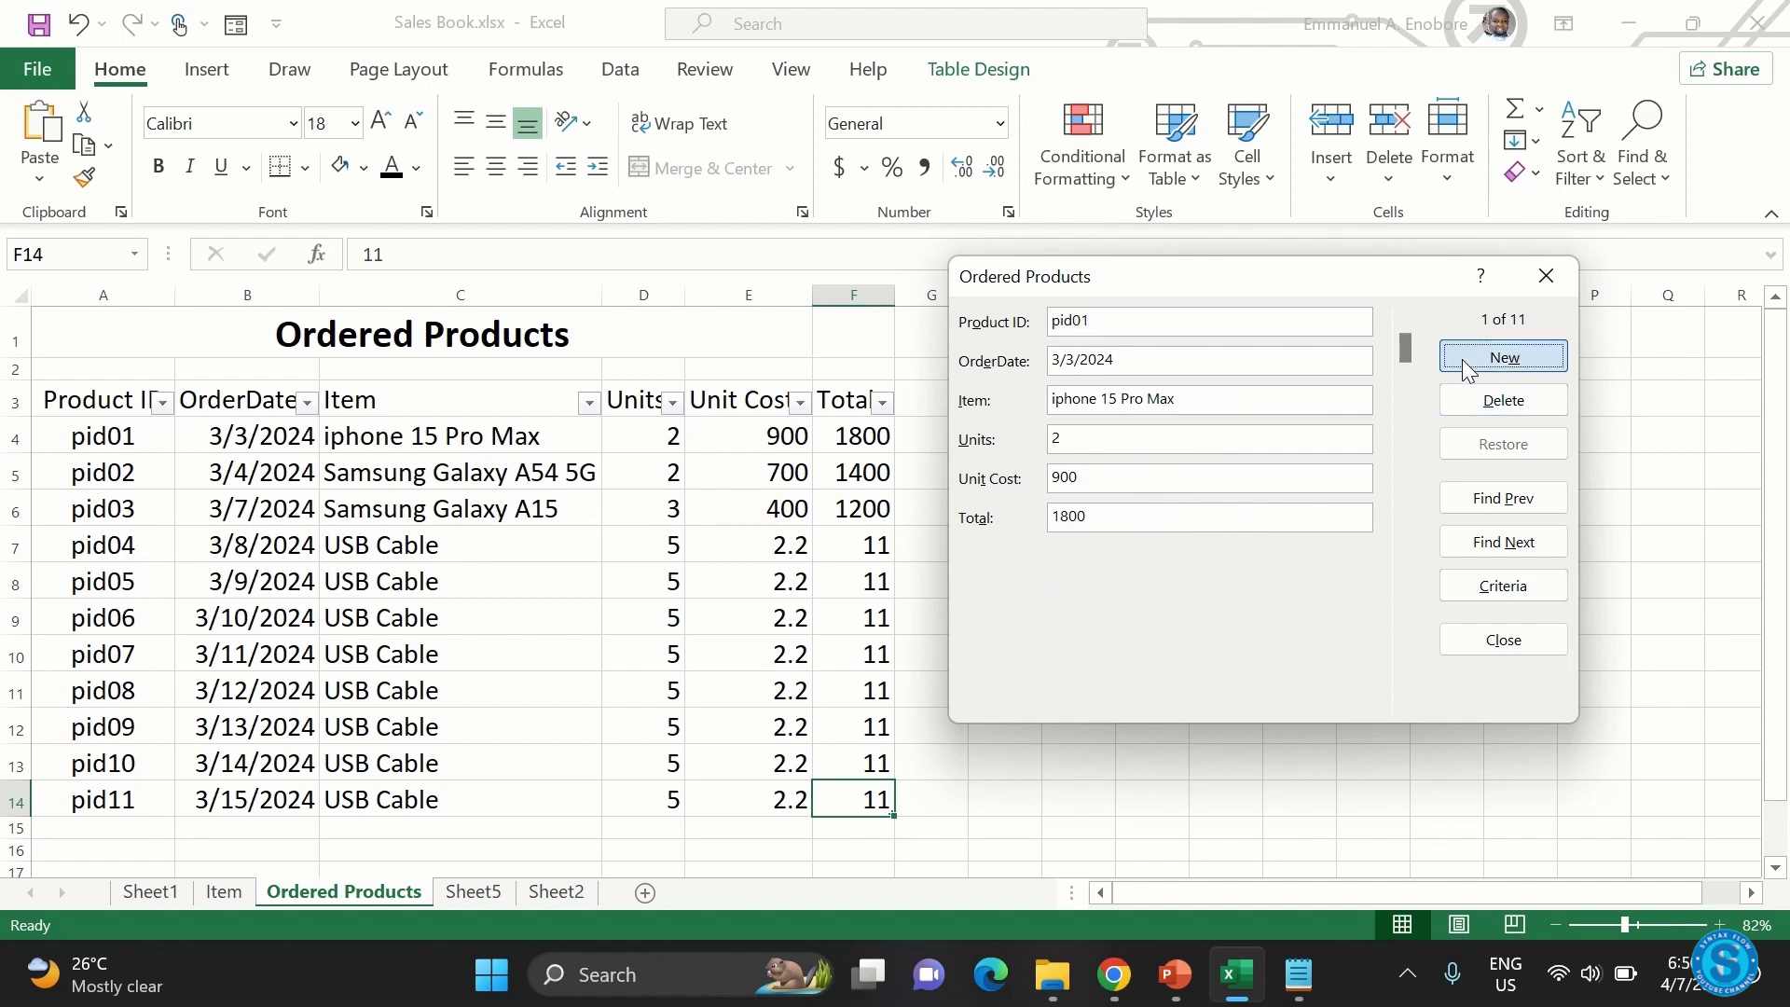
type("p012")
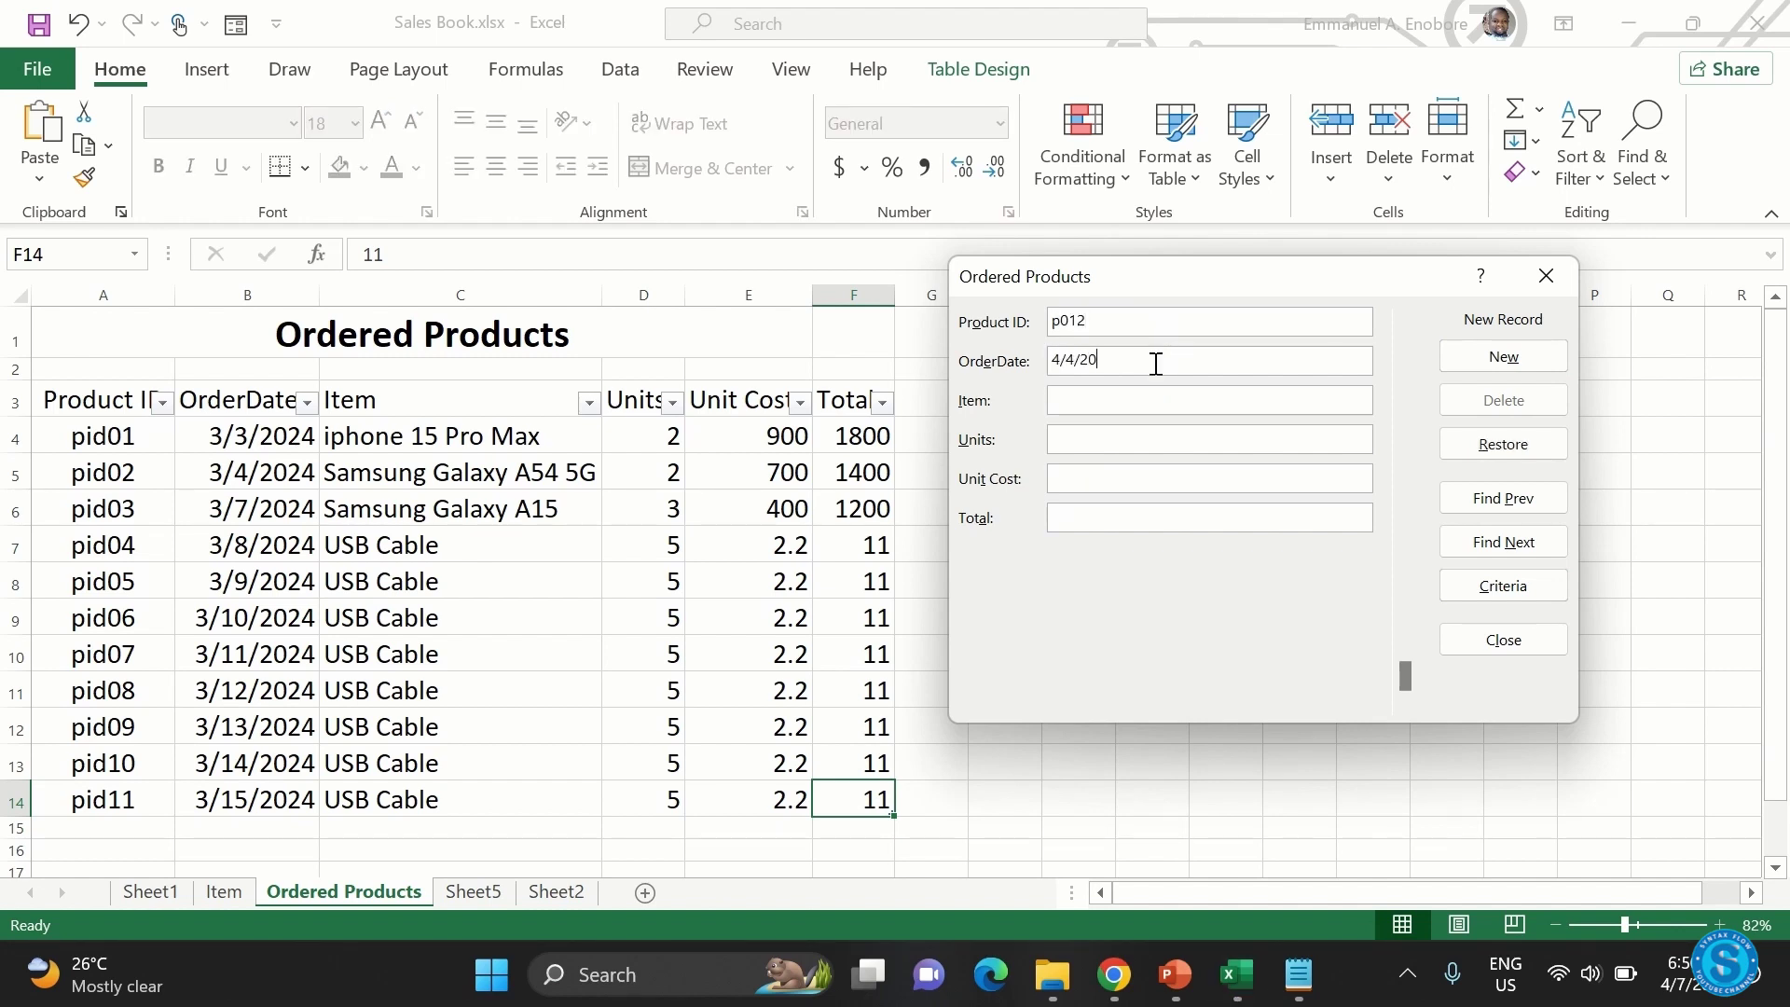
left_click(1156, 364)
type("4/4/2024")
left_click(1080, 398)
type("Mouse")
key("Return")
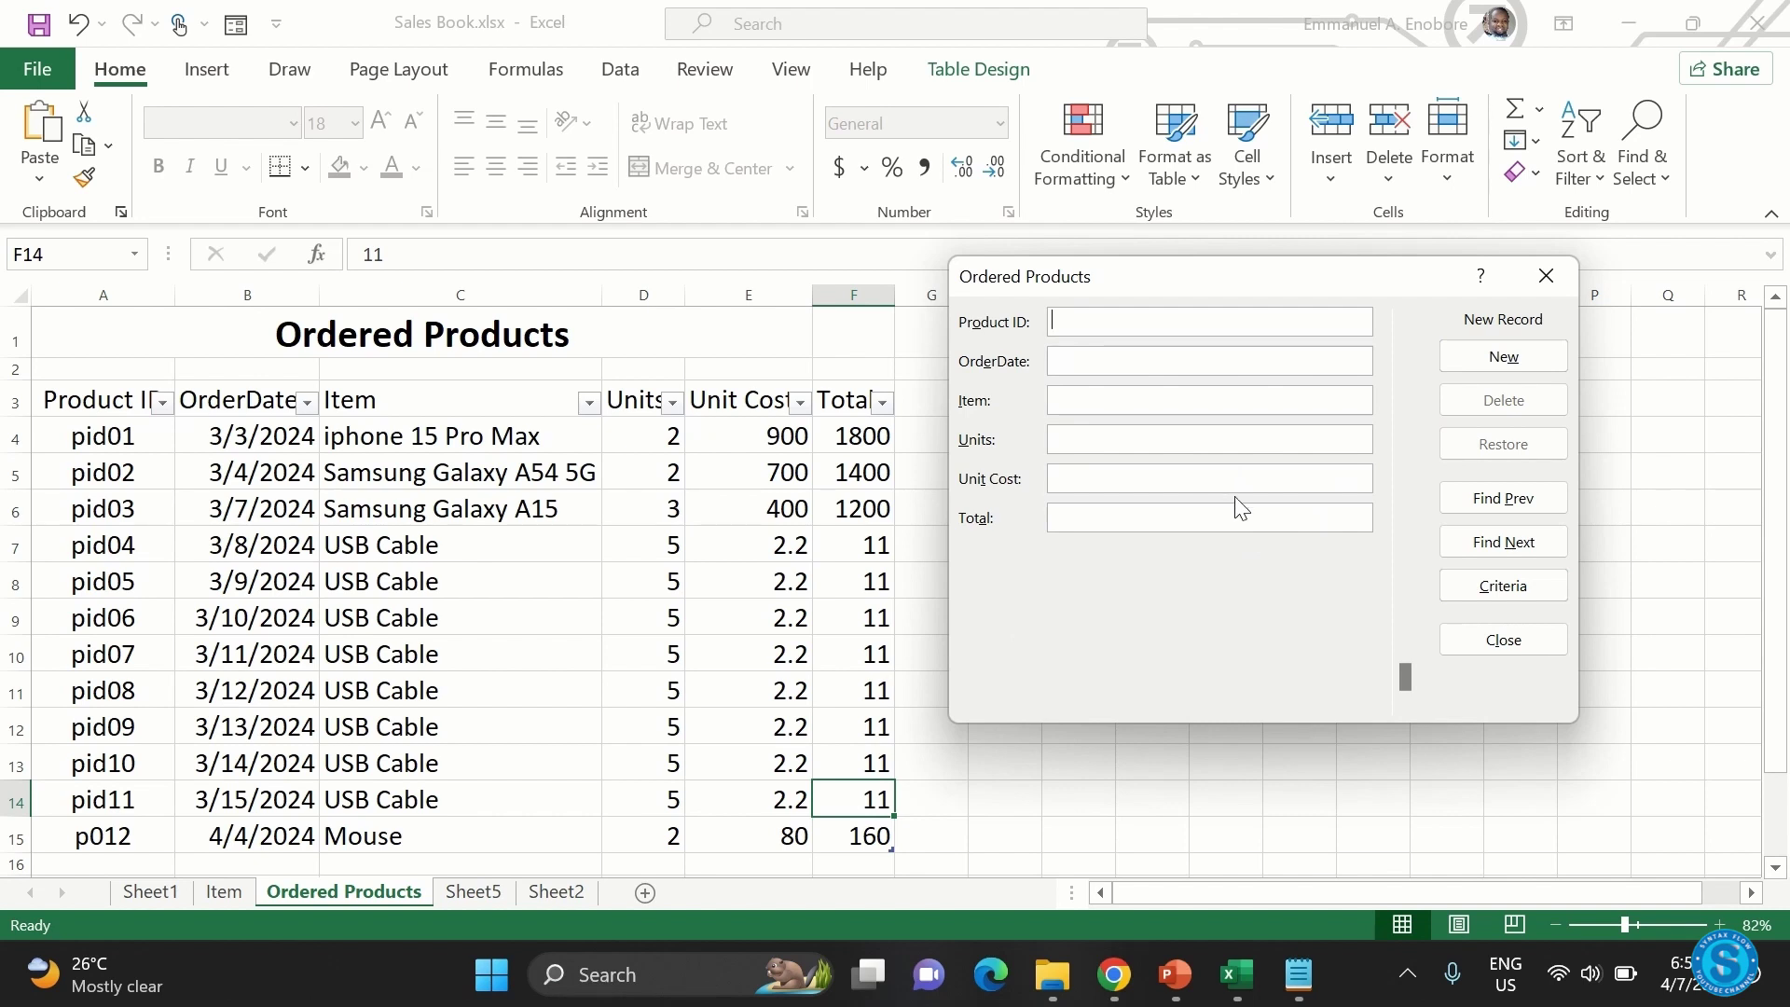
key("Escape")
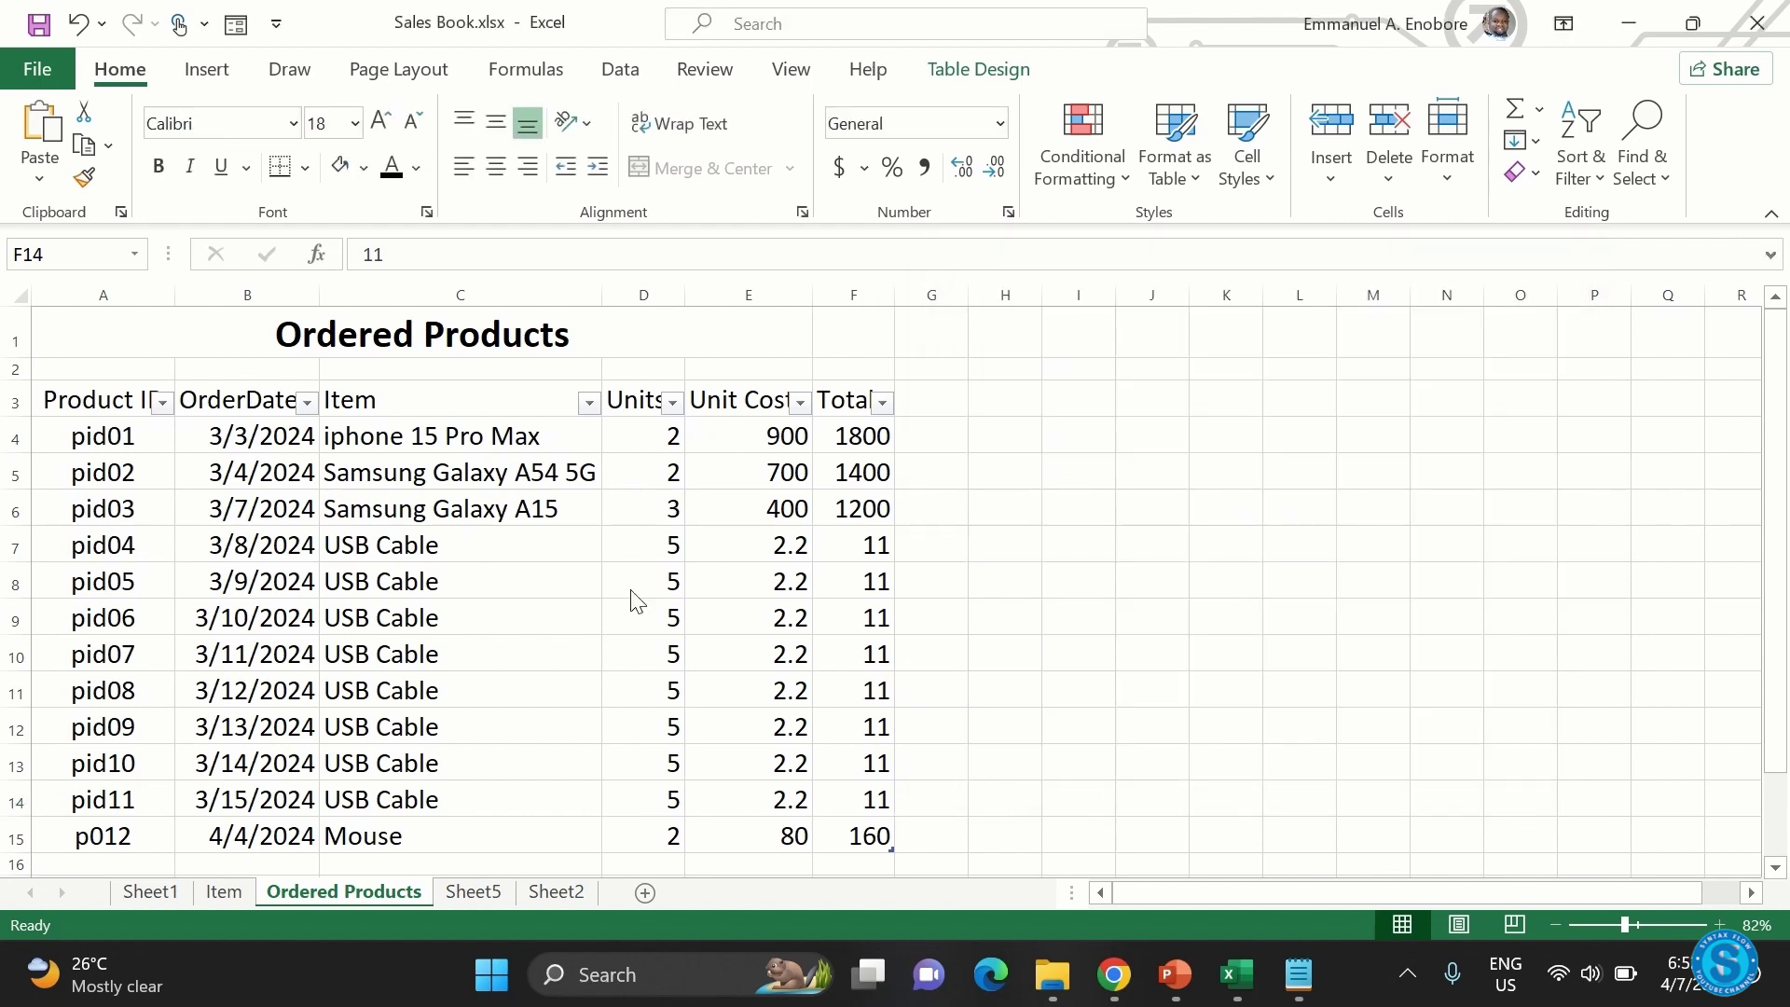
- Select the Units cells D4:D15 and open Data Validation from the Data tab
left_click(643, 423)
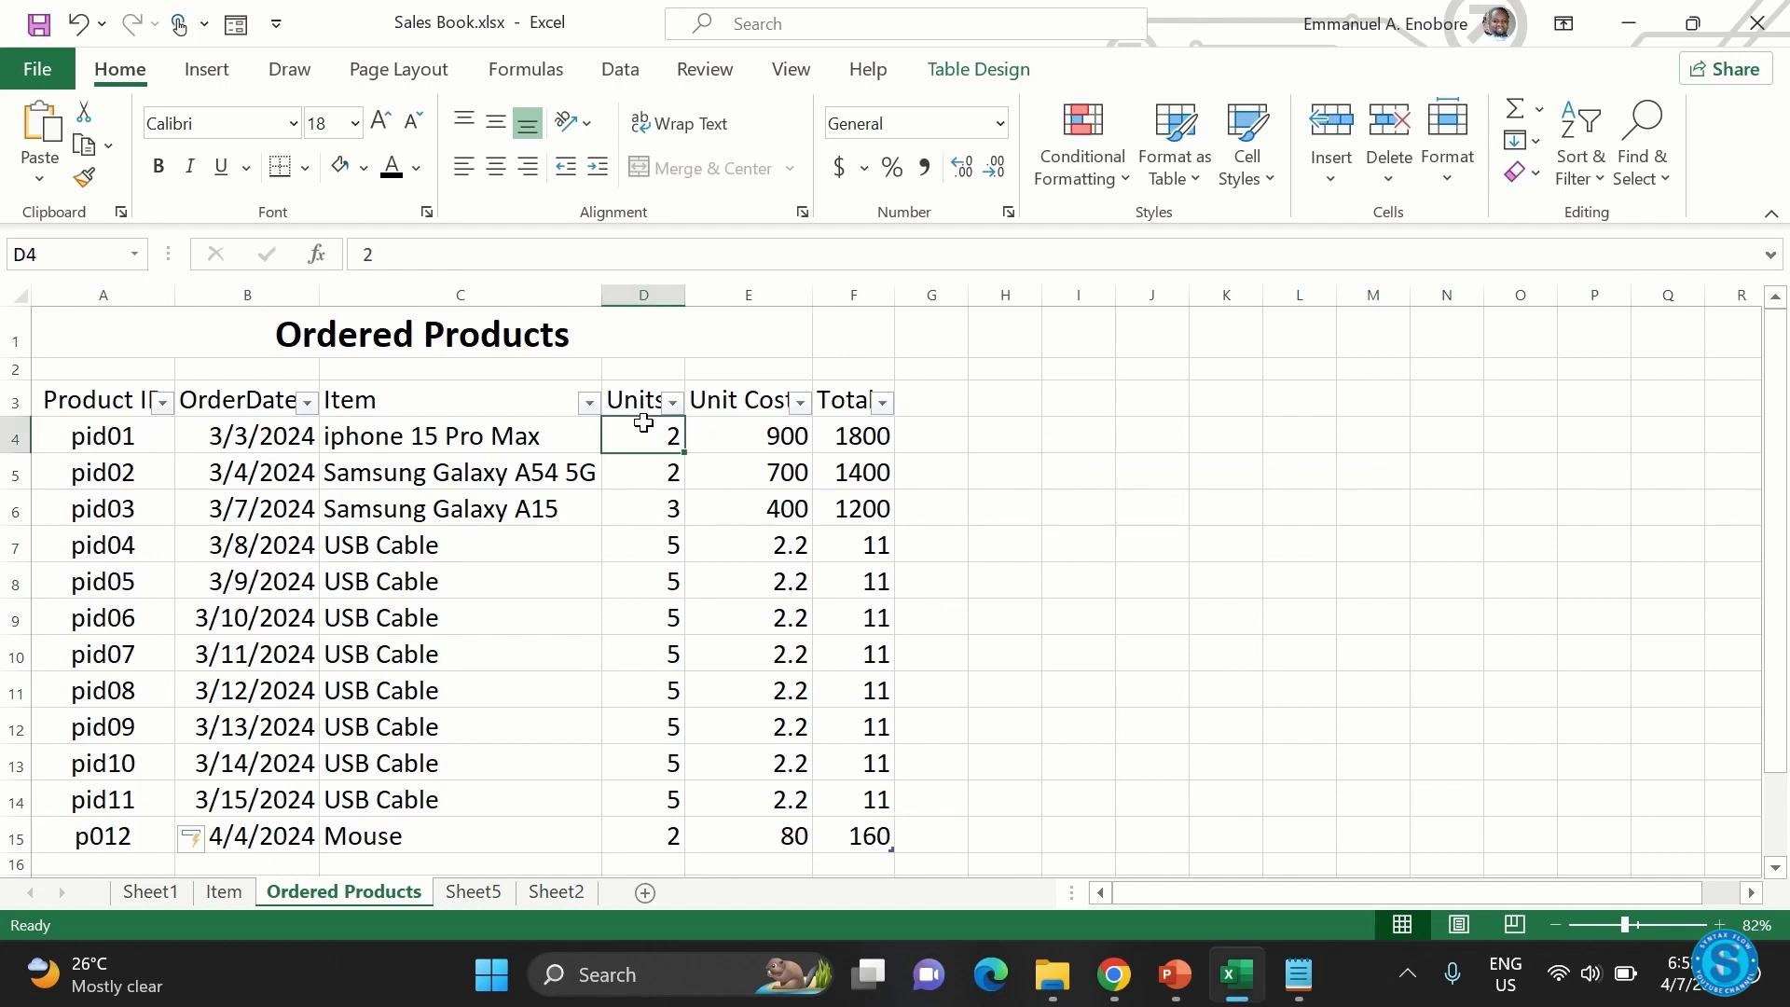
key("shift+Down")
key("shift+Down")
key("shift+Down")
key("shift+Down")
key("shift+Down")
key("shift+Down")
key("shift+Down")
key("shift+Down")
key("shift+Down")
key("shift+Down")
key("shift+Down")
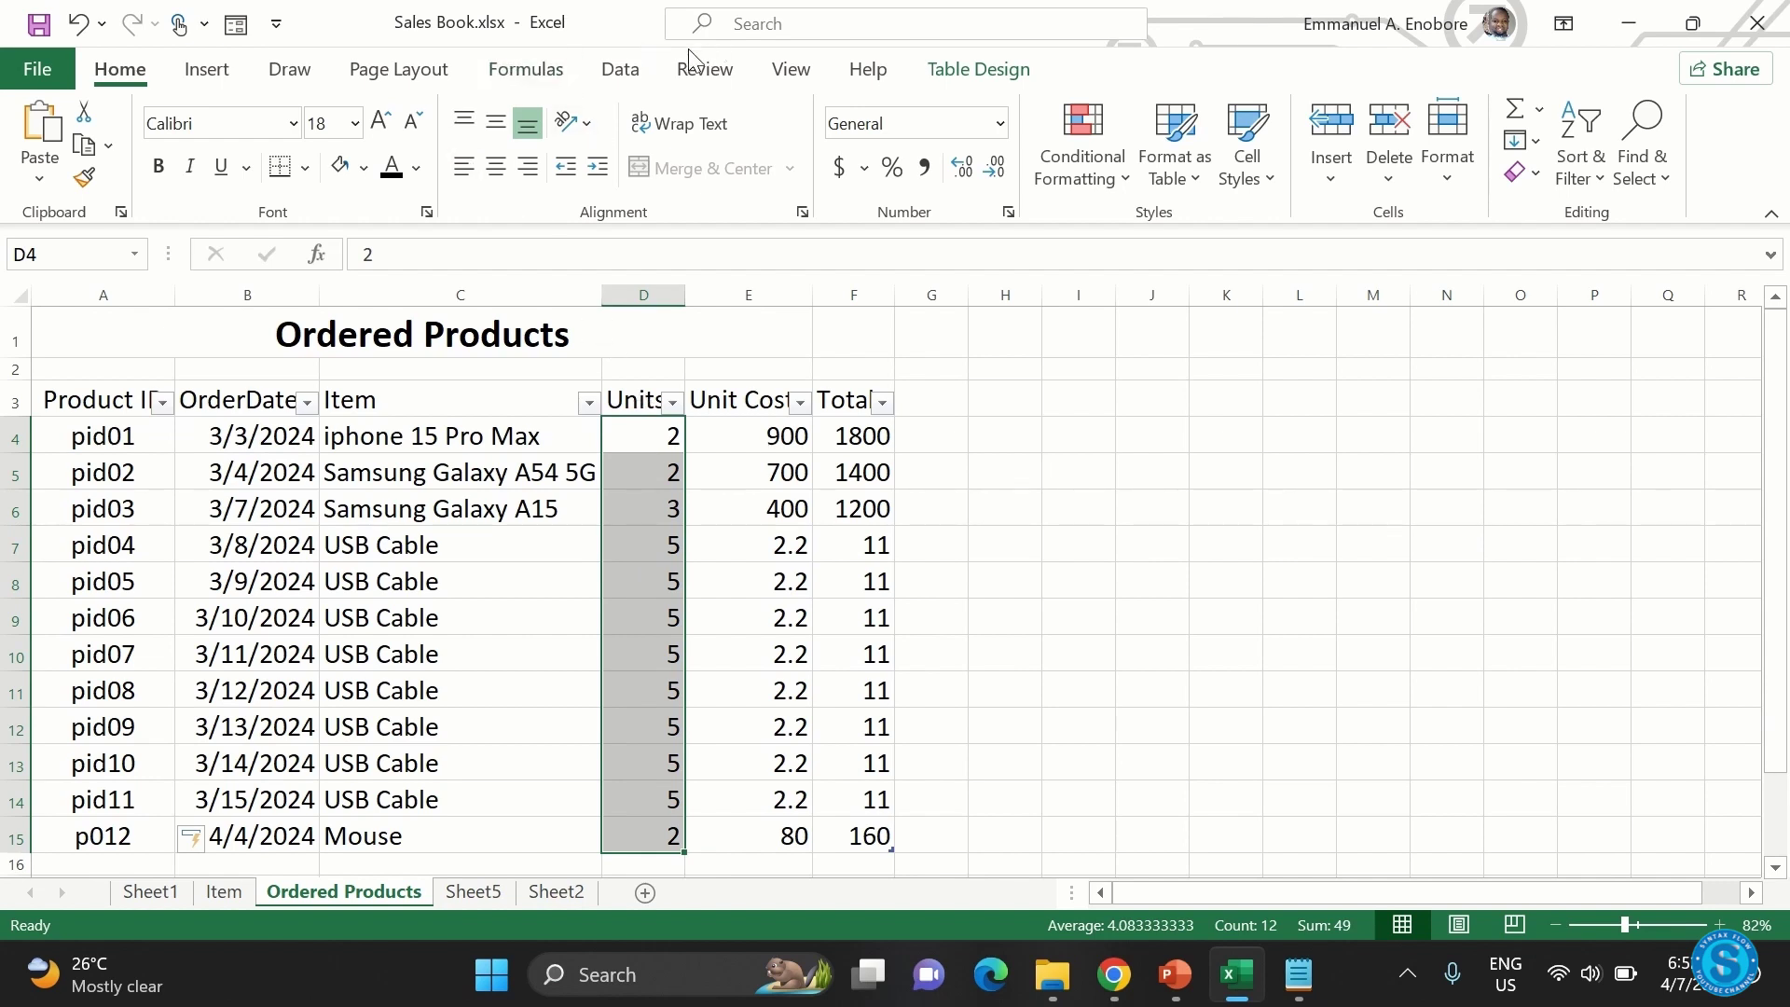
left_click(622, 75)
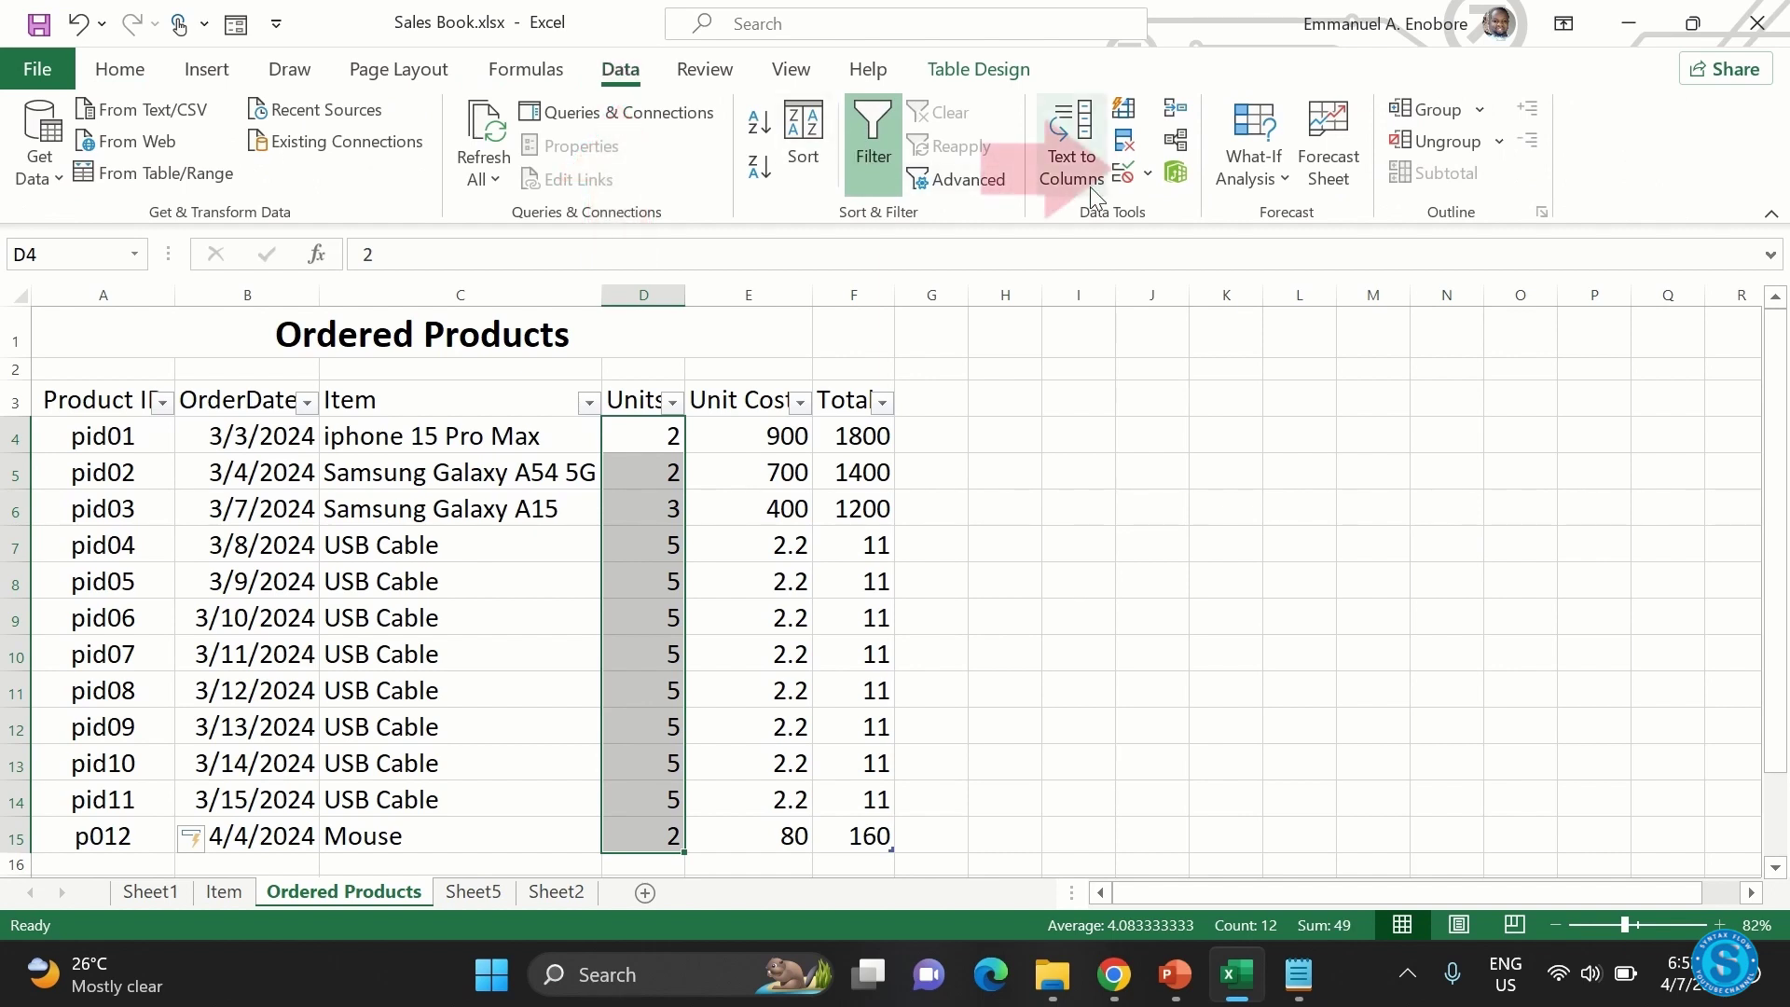
left_click(1147, 174)
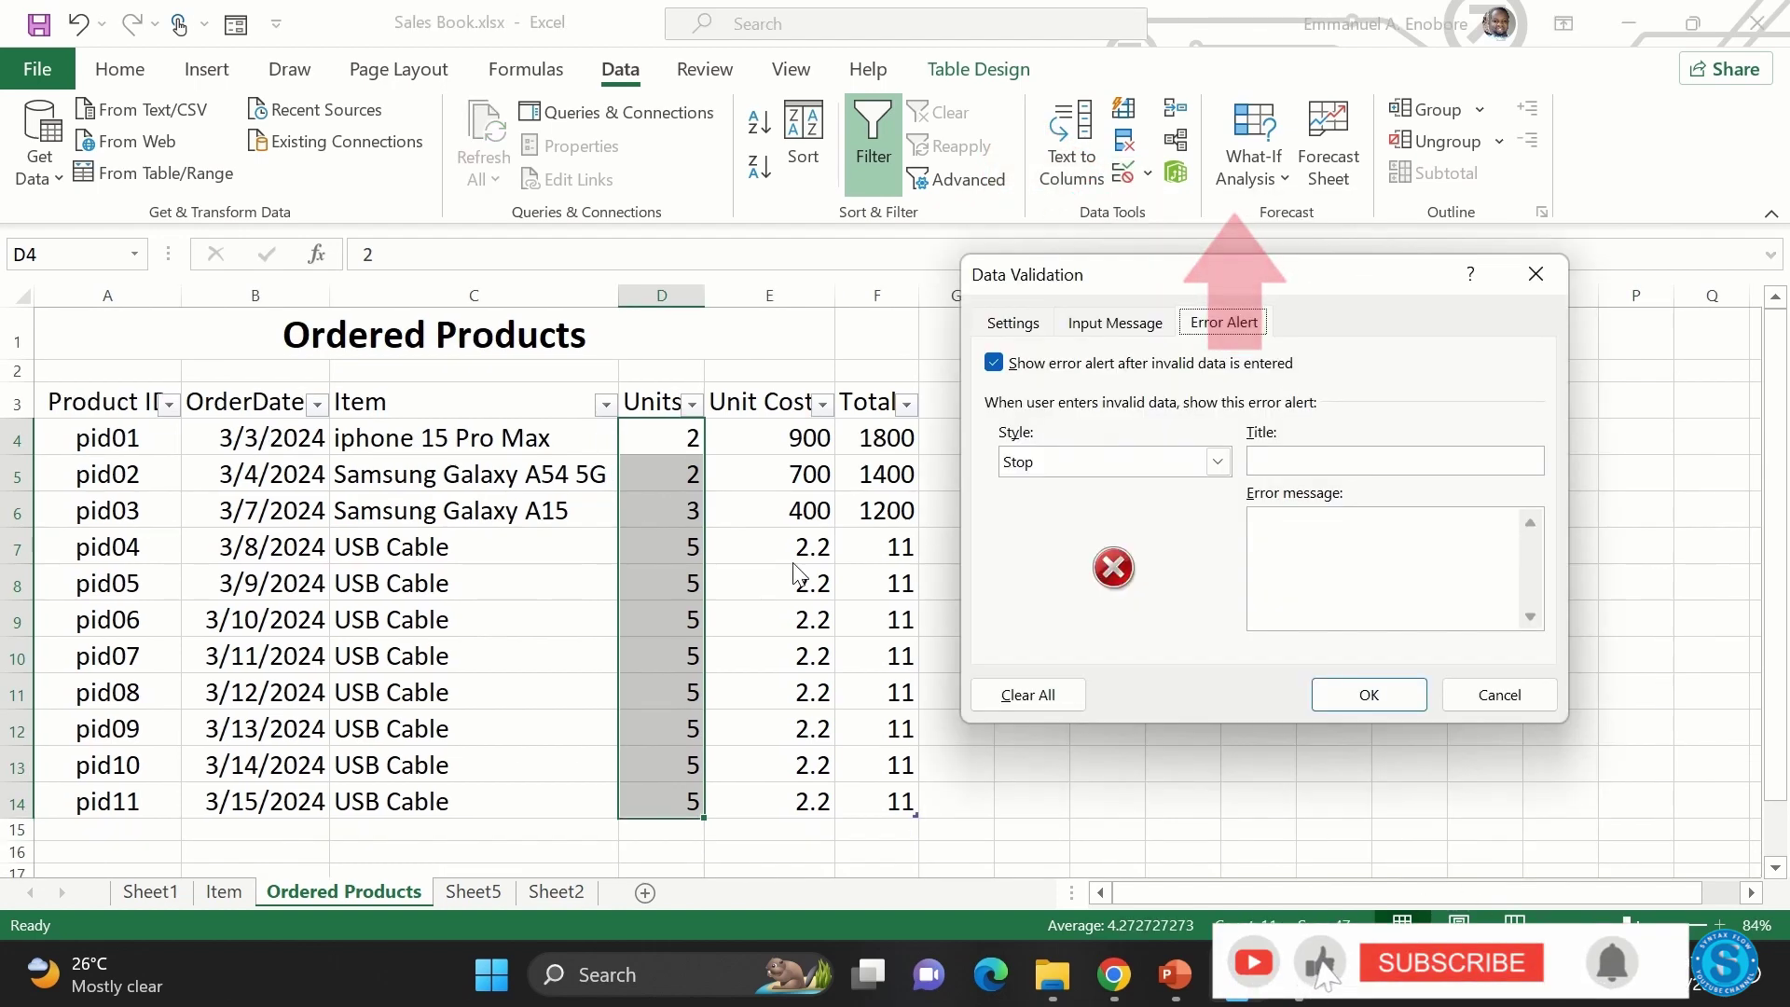
- Set the validation criteria to Whole number, not equal to, clearing the old value 1
left_click(1012, 326)
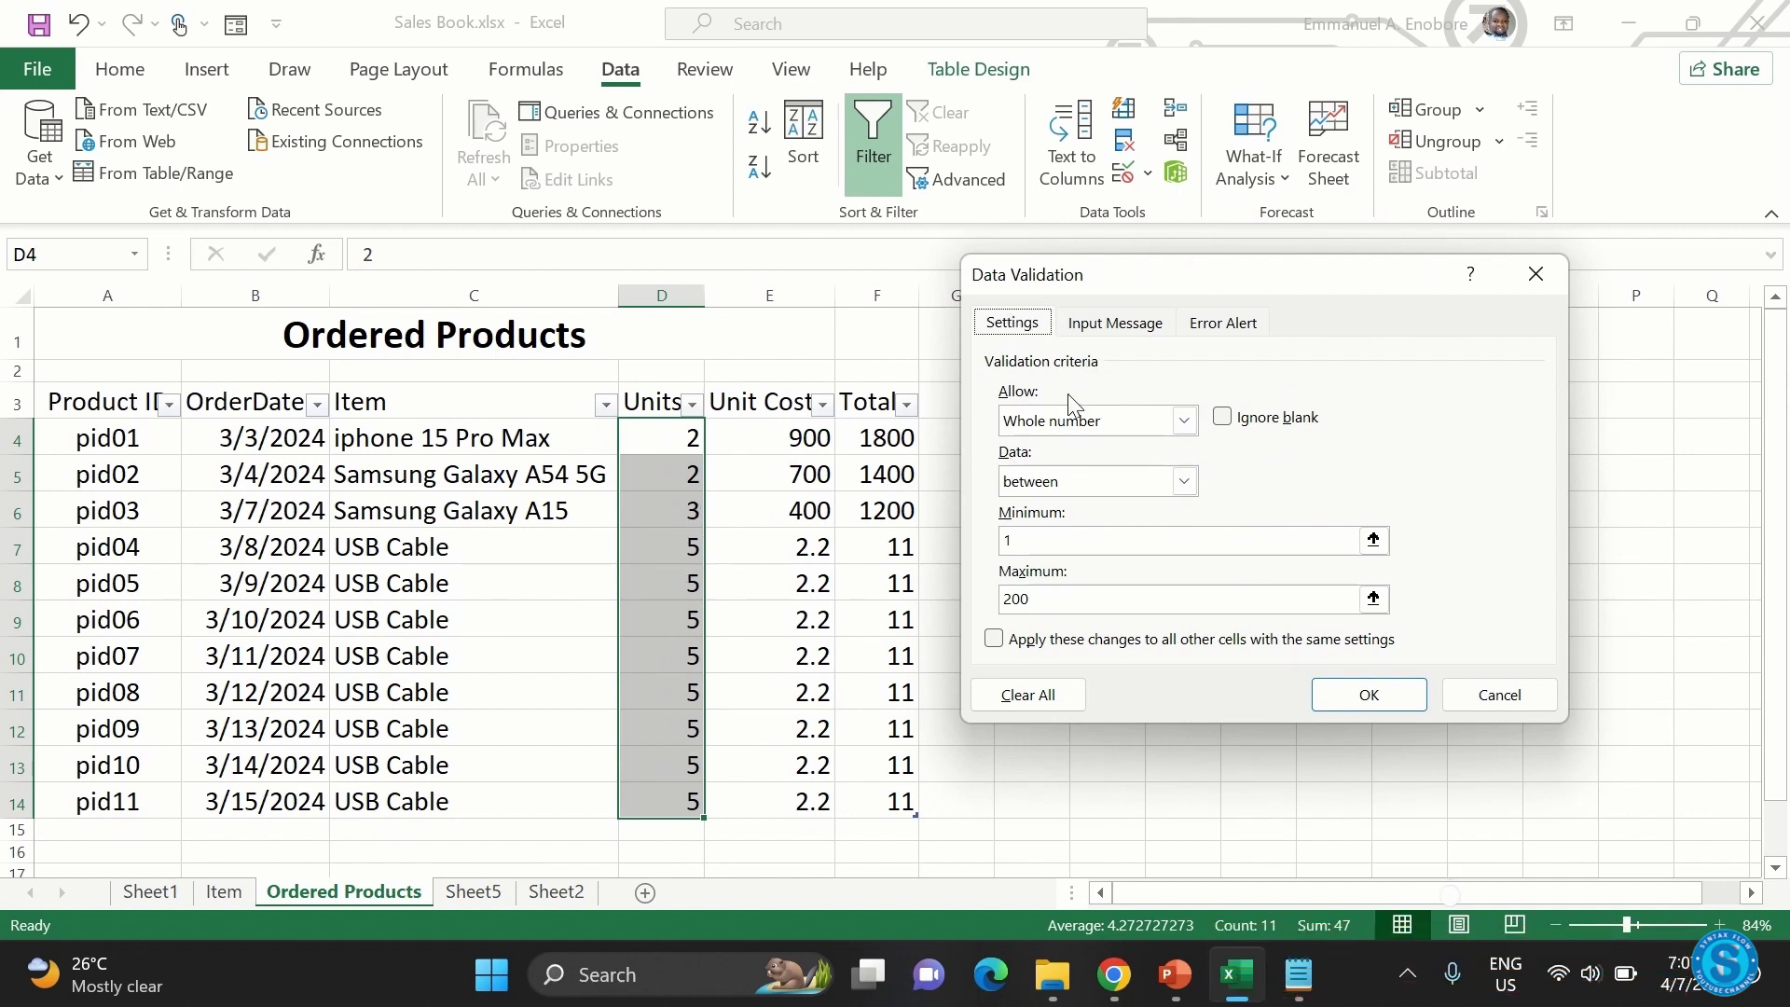
left_click(1182, 420)
left_click(1305, 513)
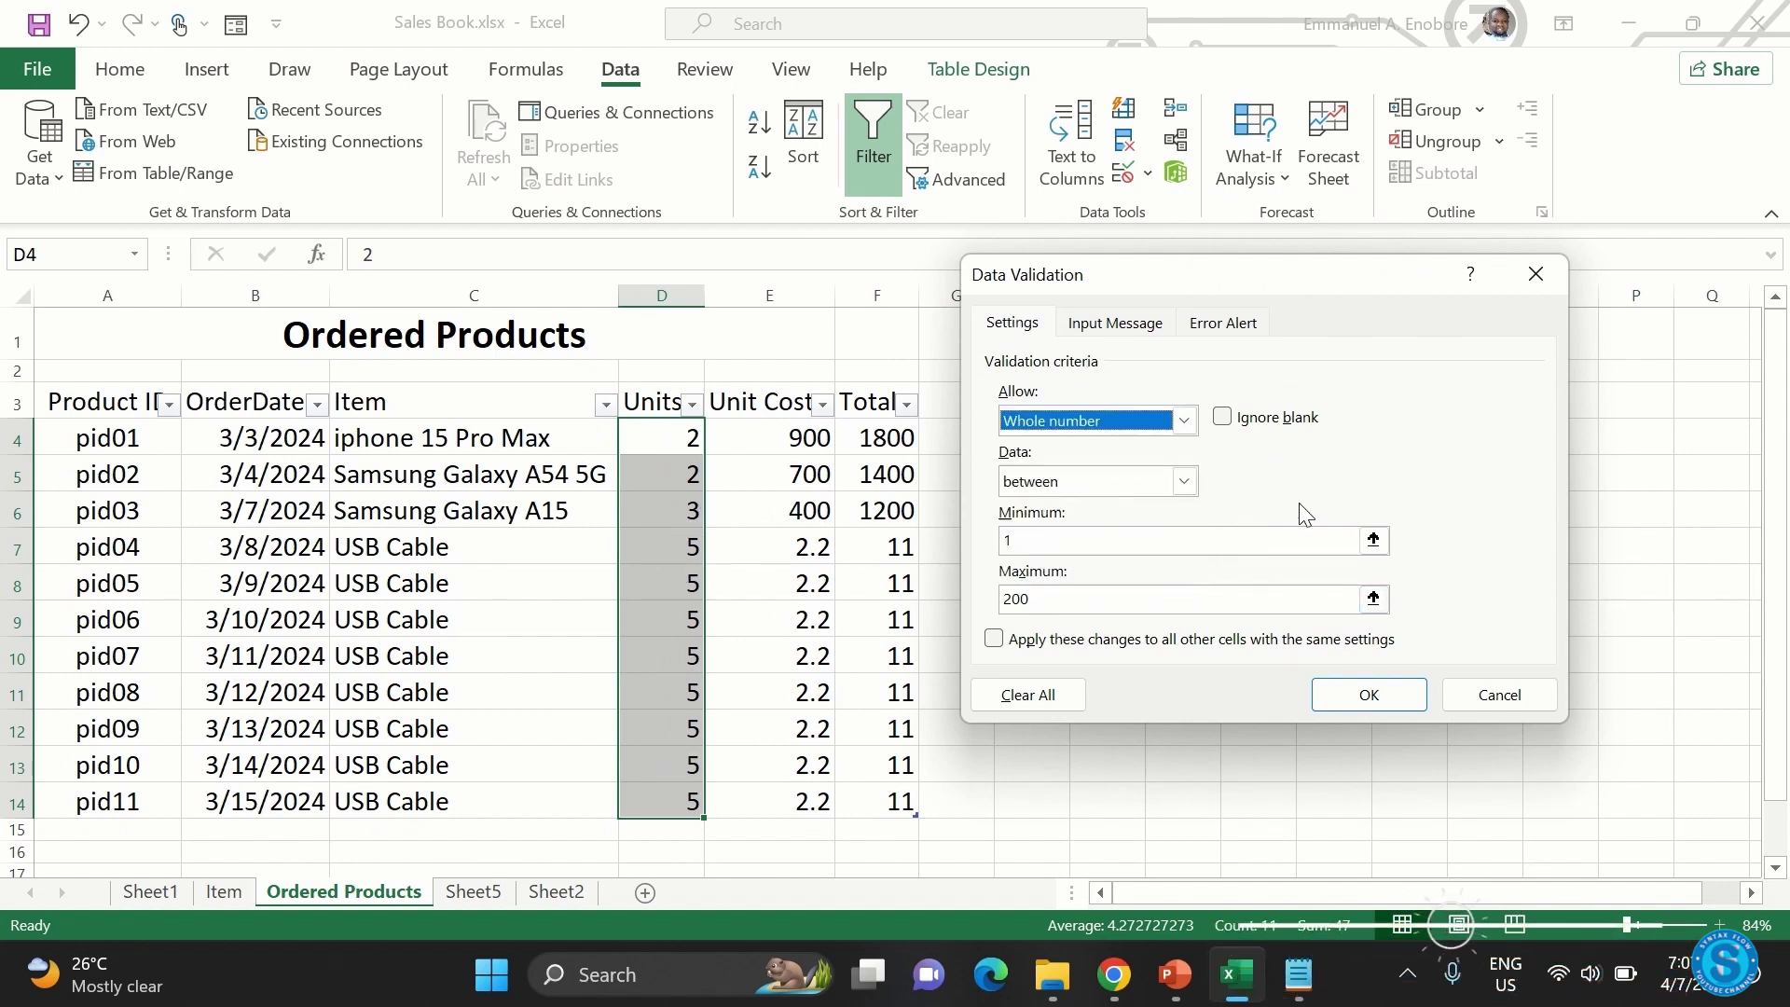
left_click(1184, 481)
left_click(1185, 481)
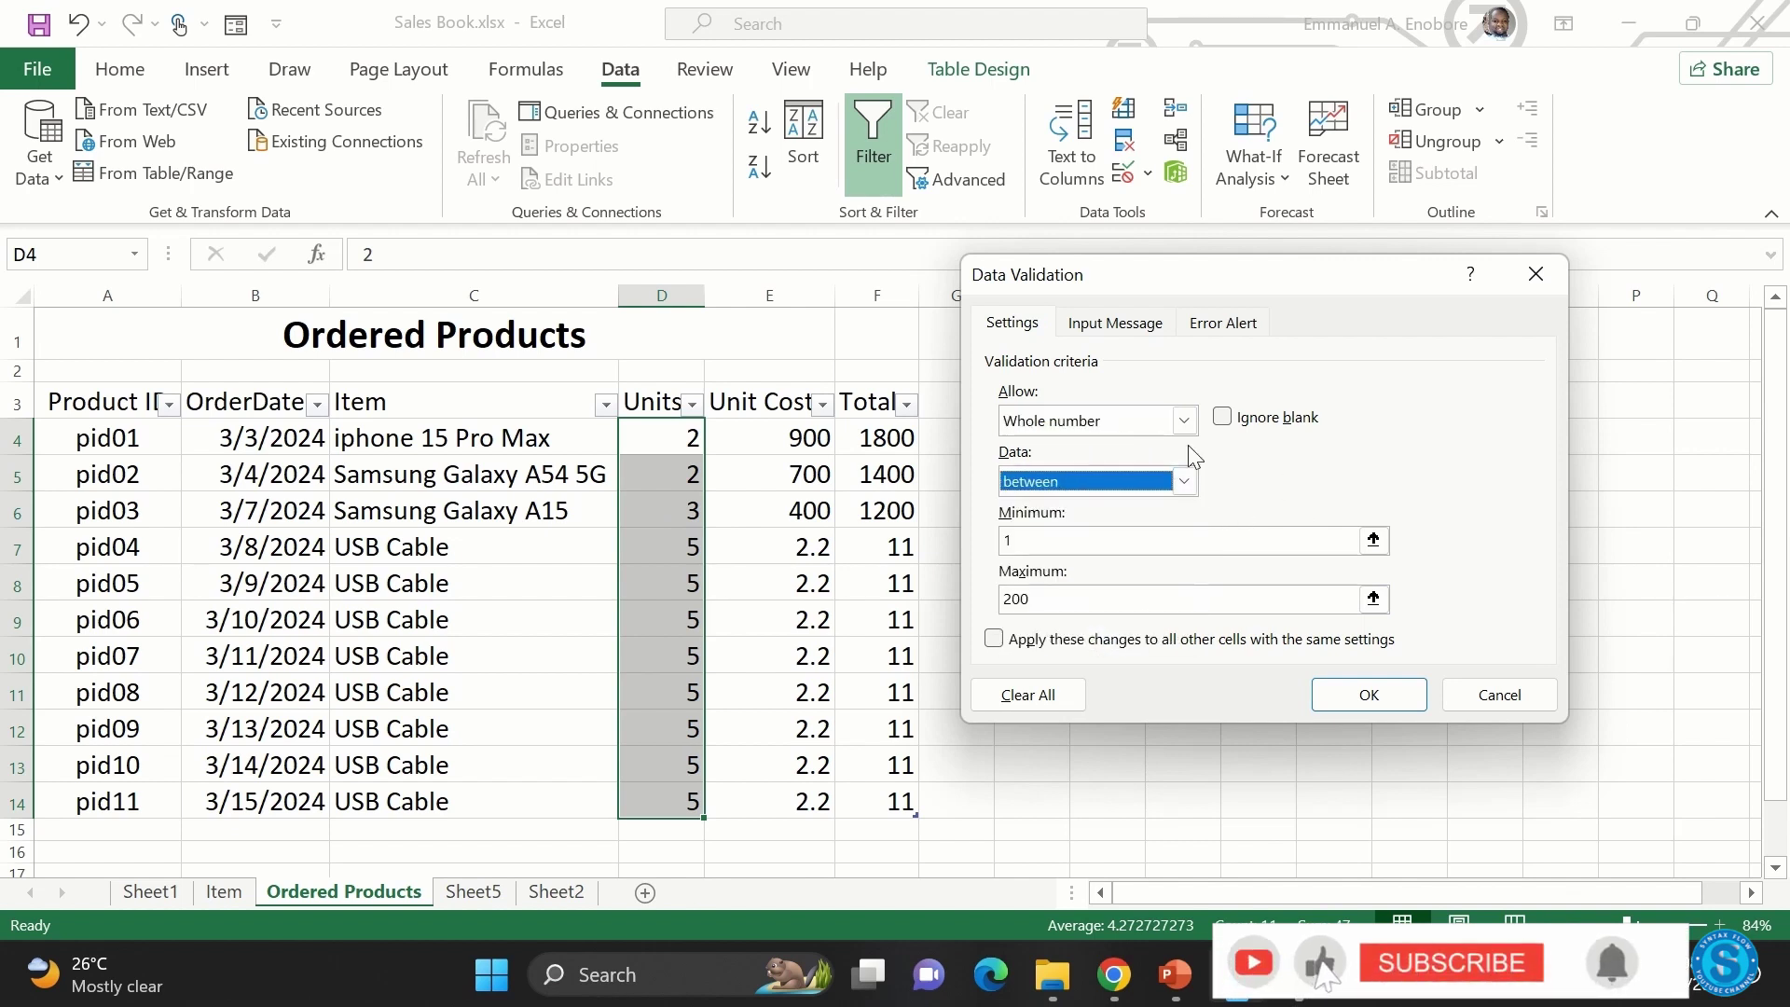
left_click(1099, 473)
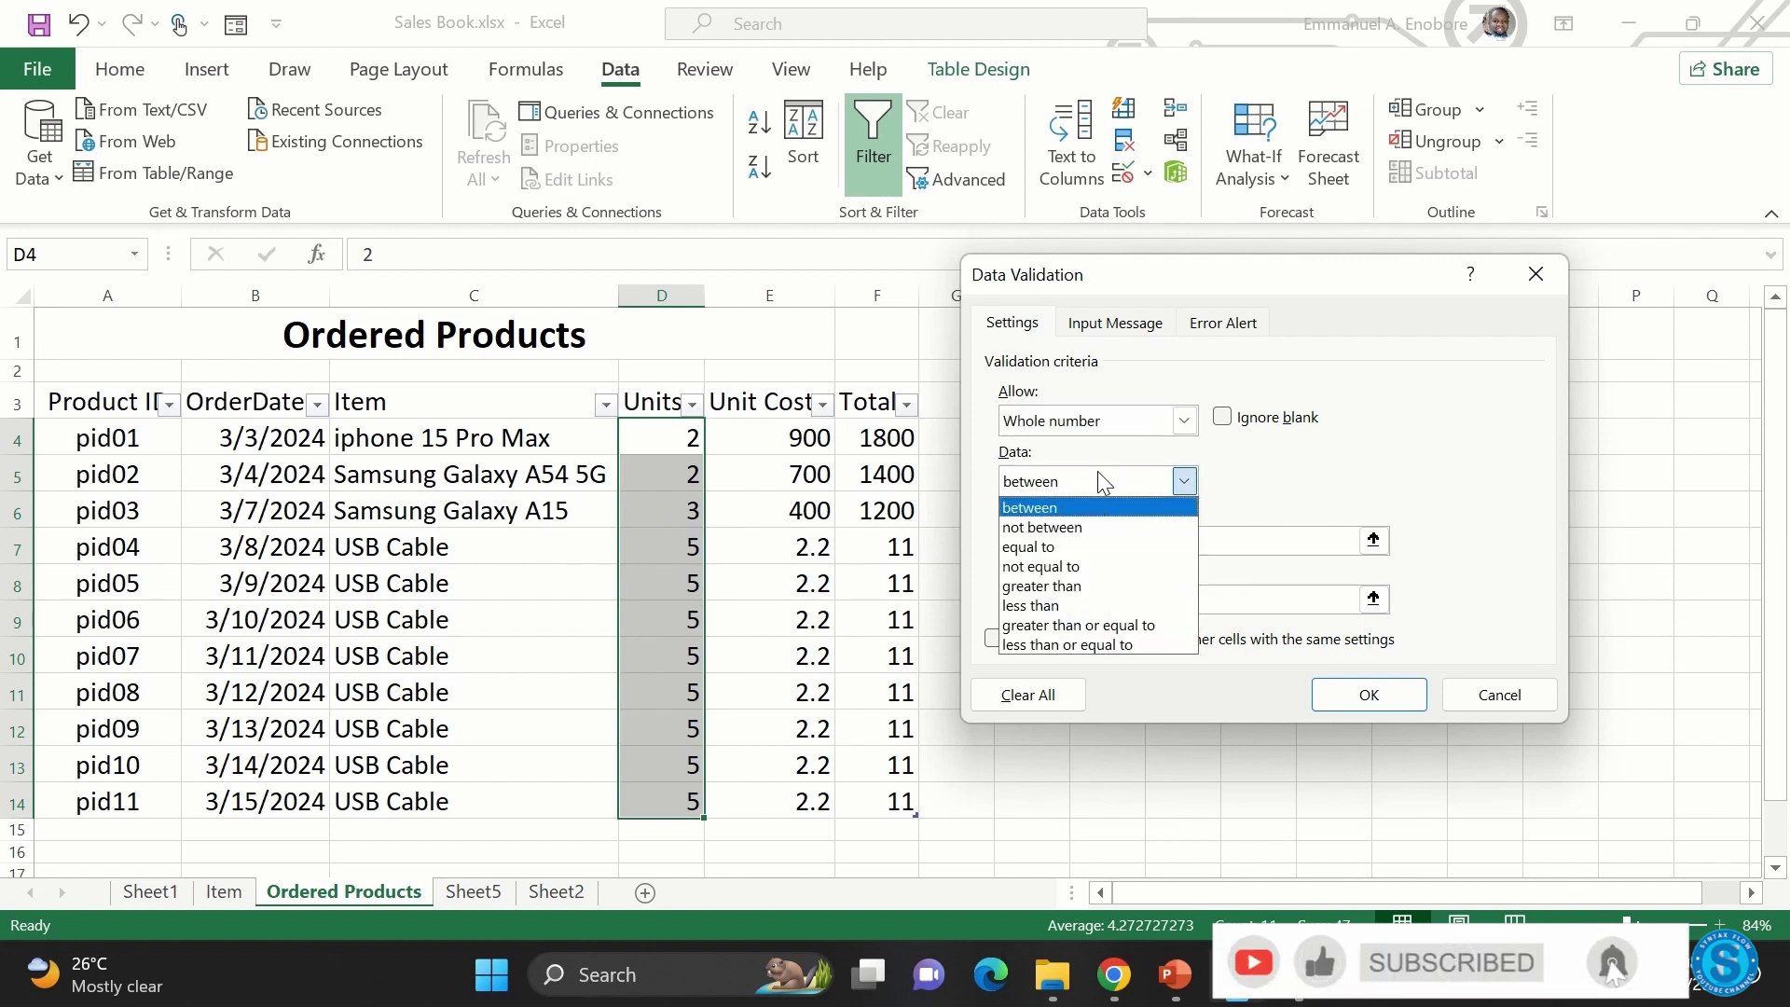
left_click(1040, 566)
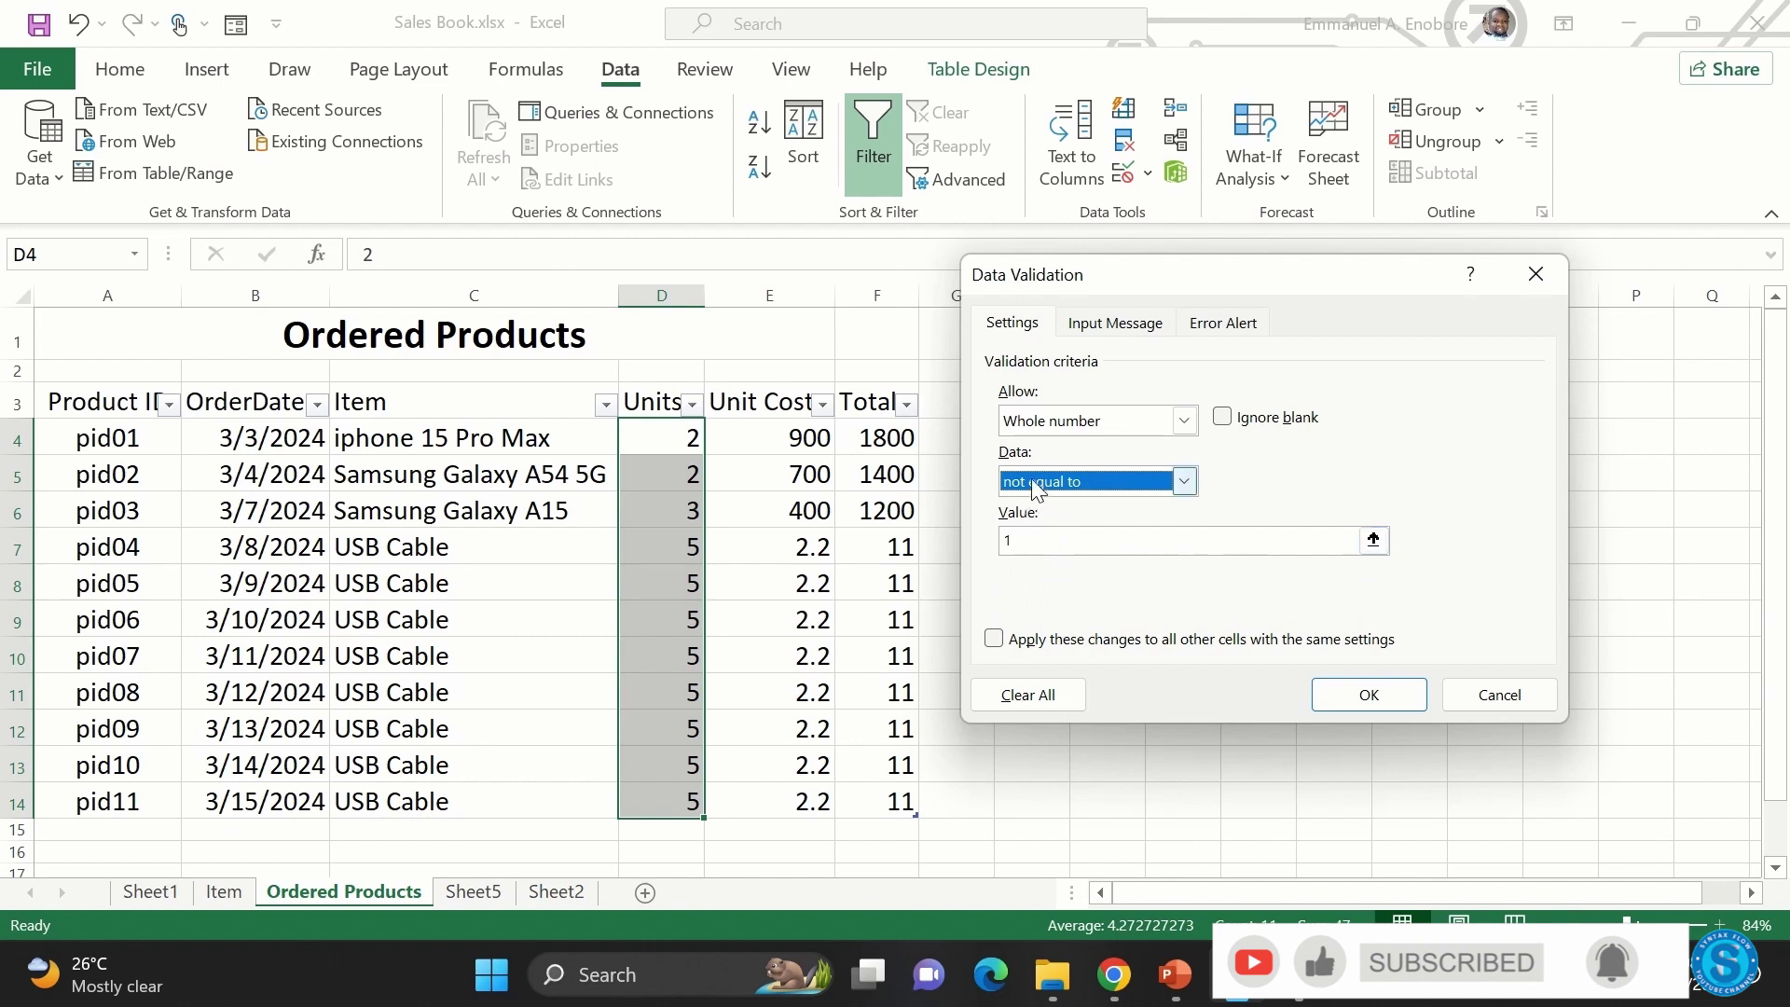
left_click(1064, 544)
key("BackSpace")
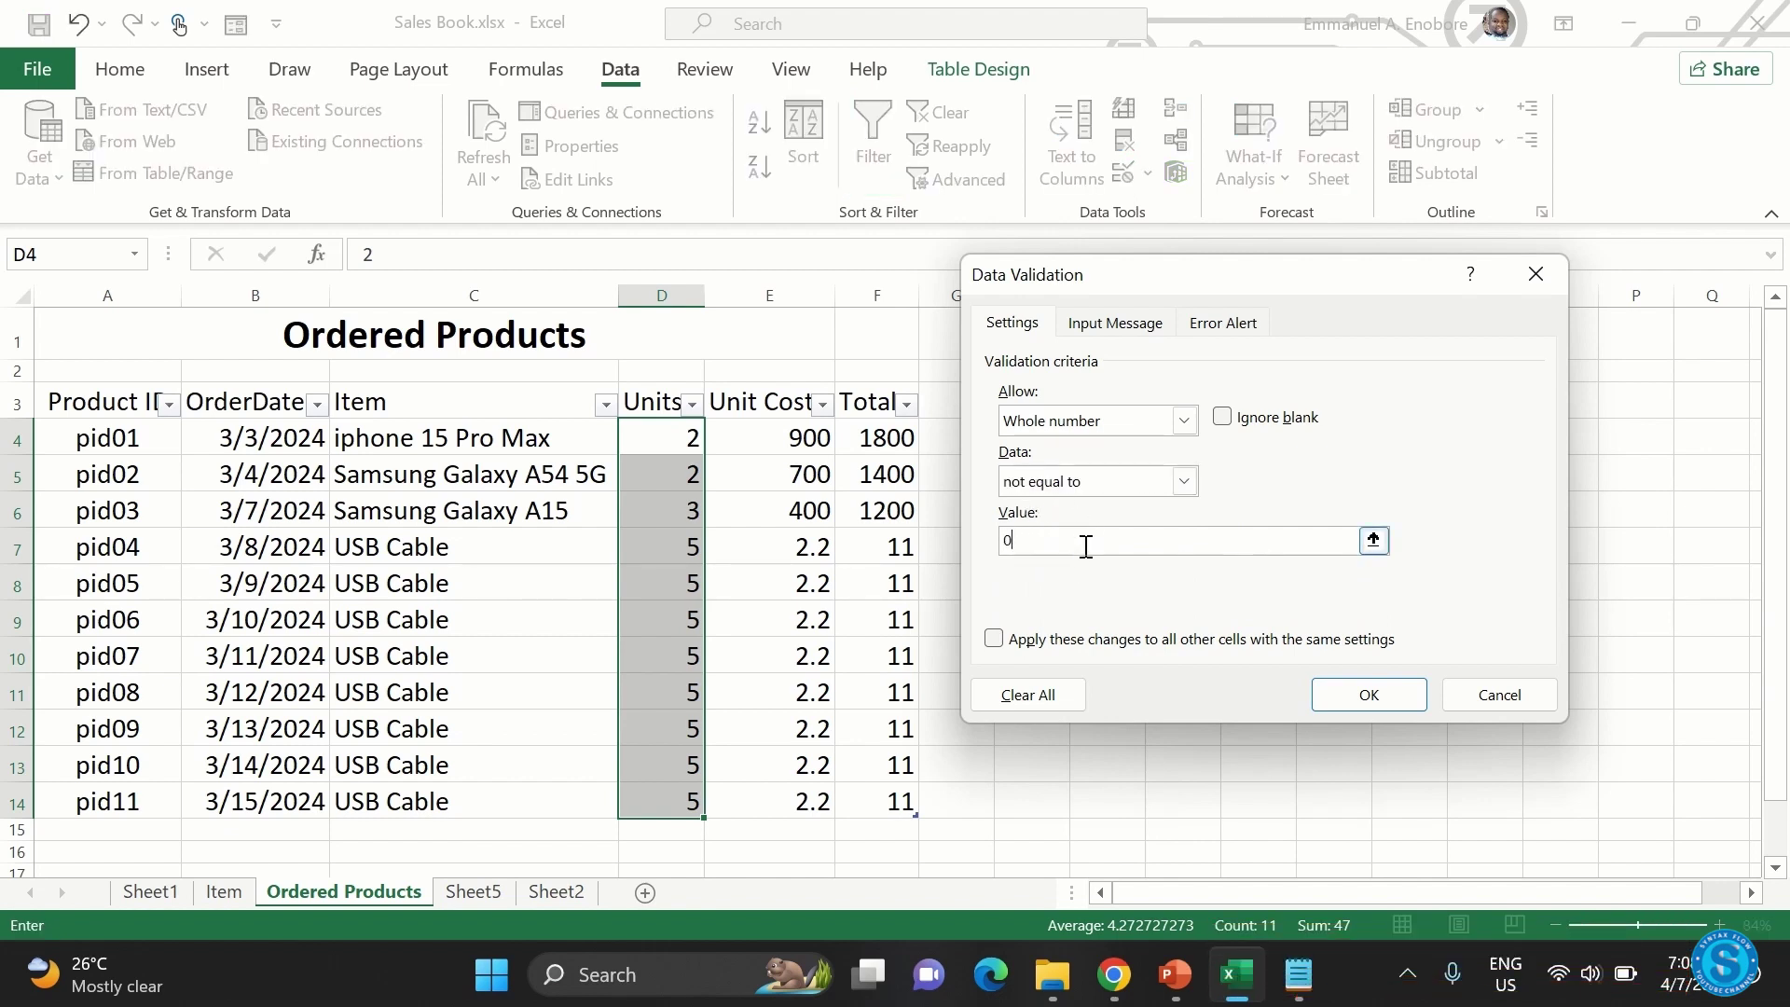
- Enter the input message 'Item unit can not be 0' under the Entry Error title
left_click(1115, 322)
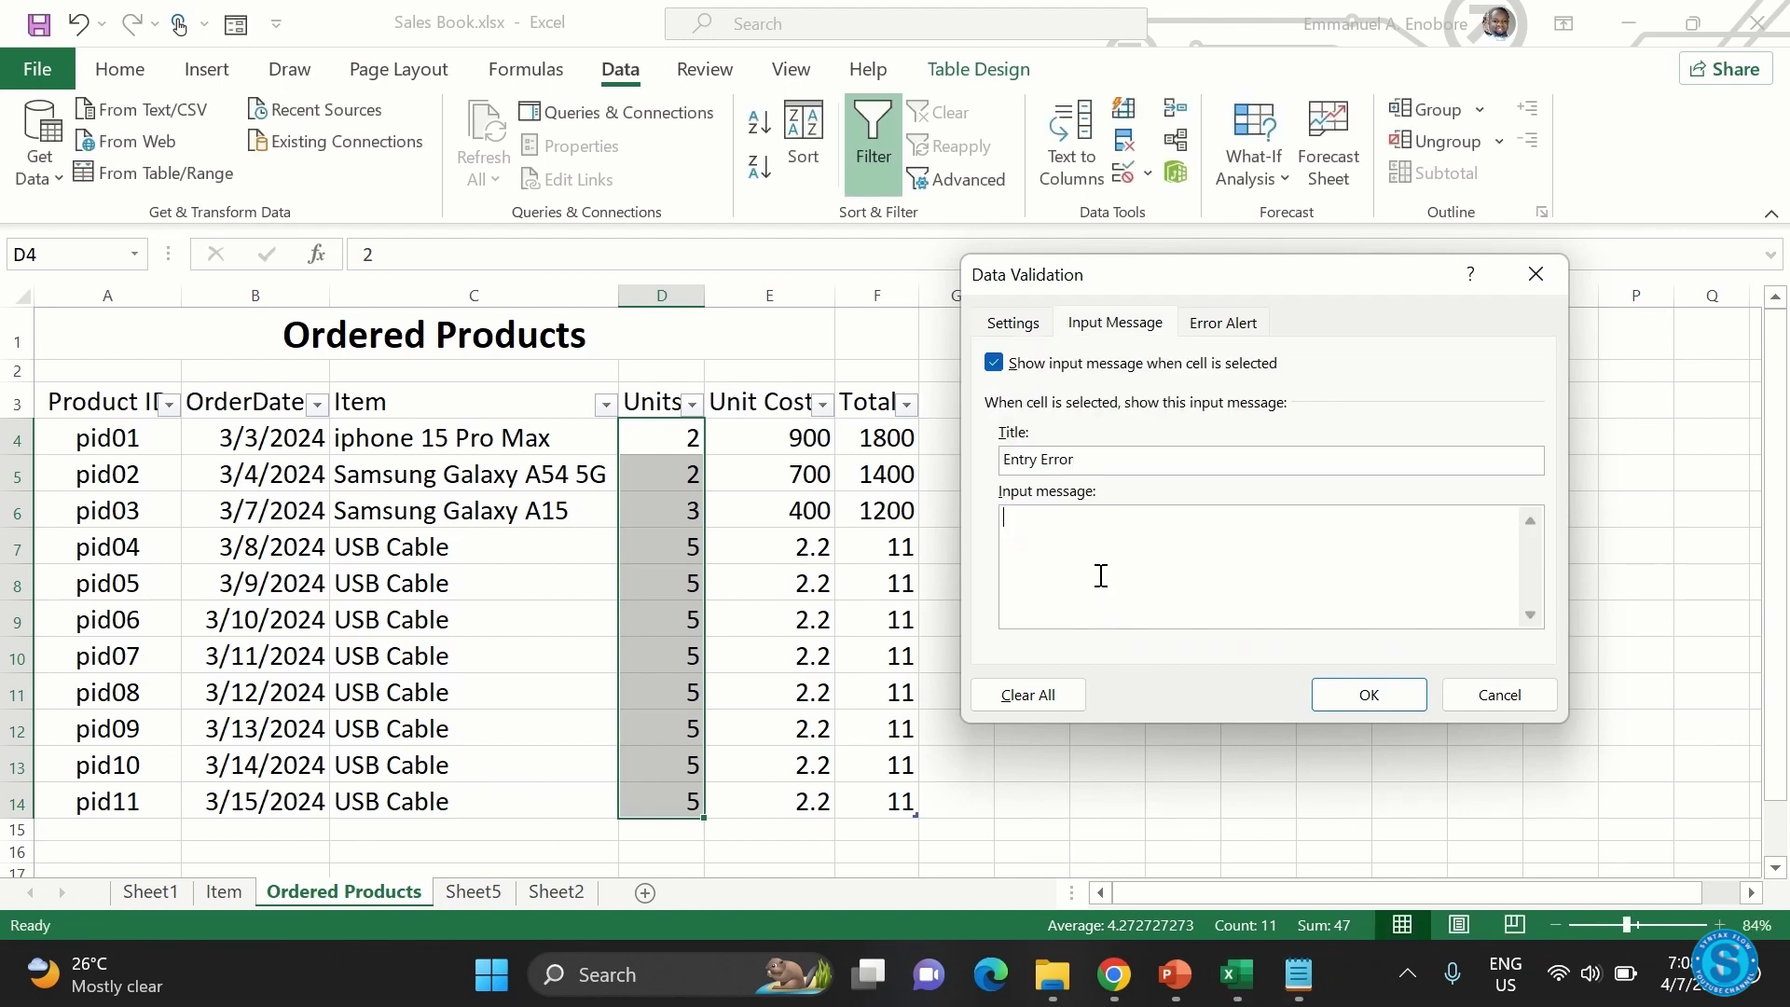
left_click(1101, 576)
type("Item unit can not be 0")
left_click(1107, 322)
left_click(1026, 325)
left_click(1105, 327)
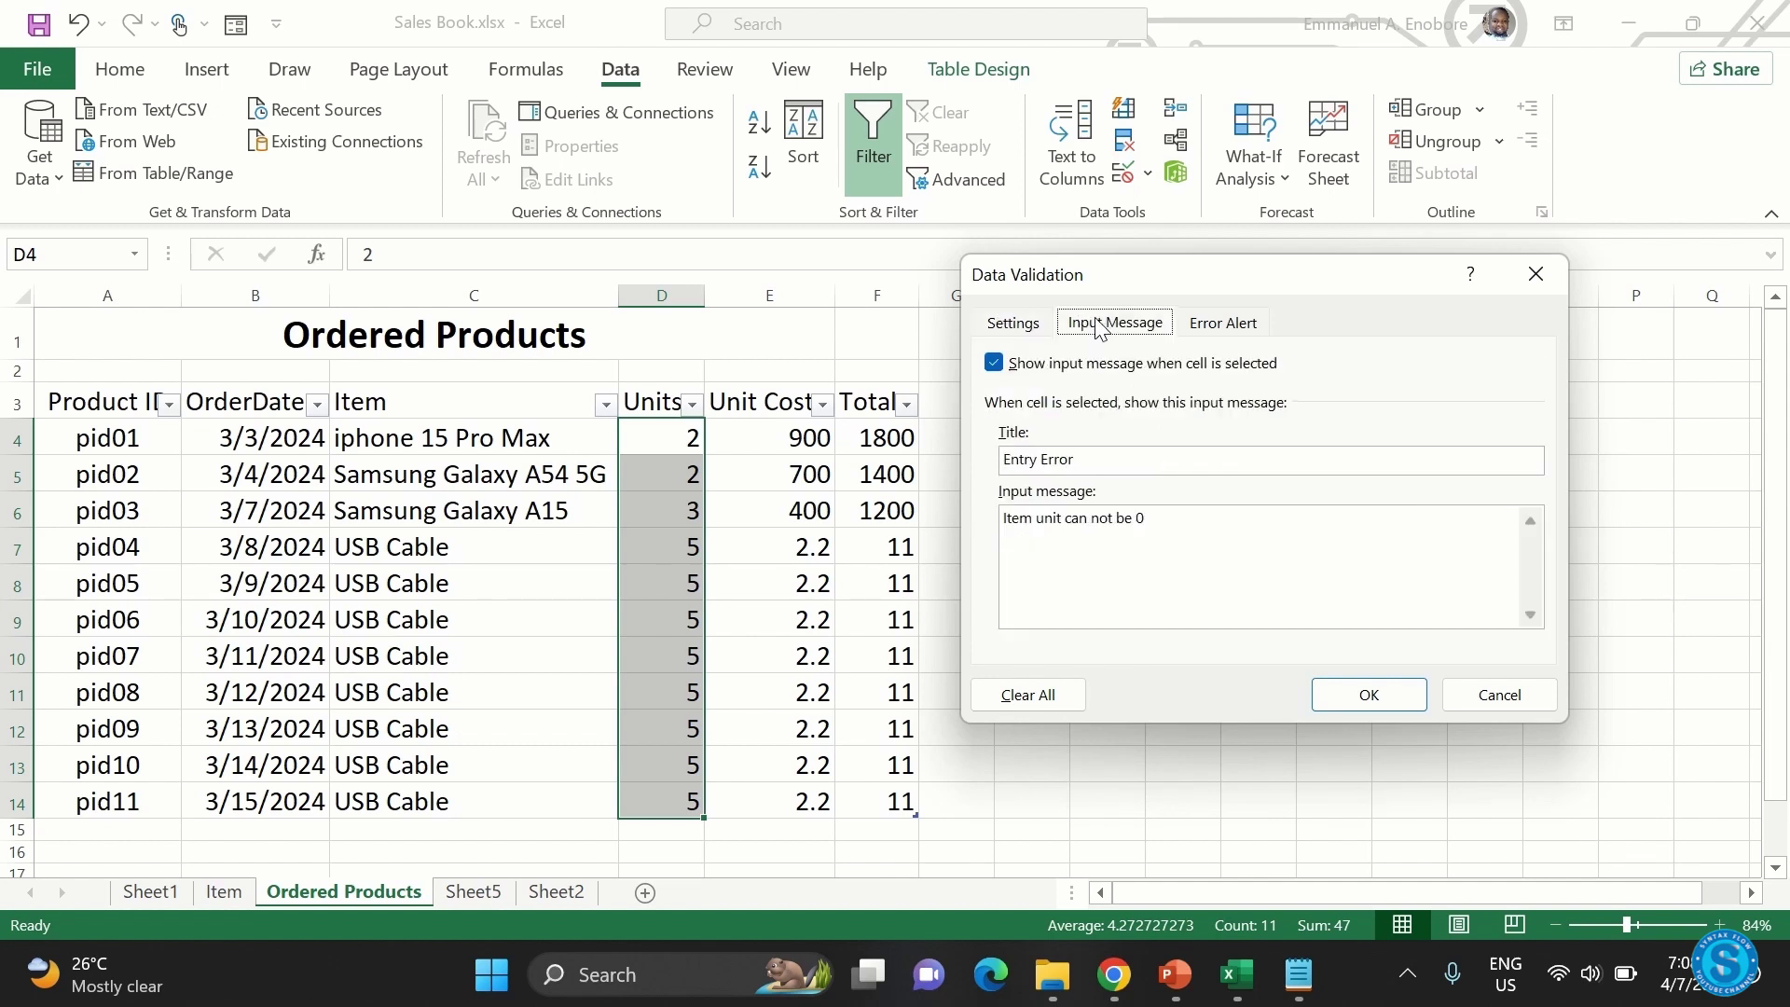
left_click(1224, 325)
- Choose the Stop alert style, enter 'Item unit can not be 0' as the error, and apply the rule
left_click(1217, 461)
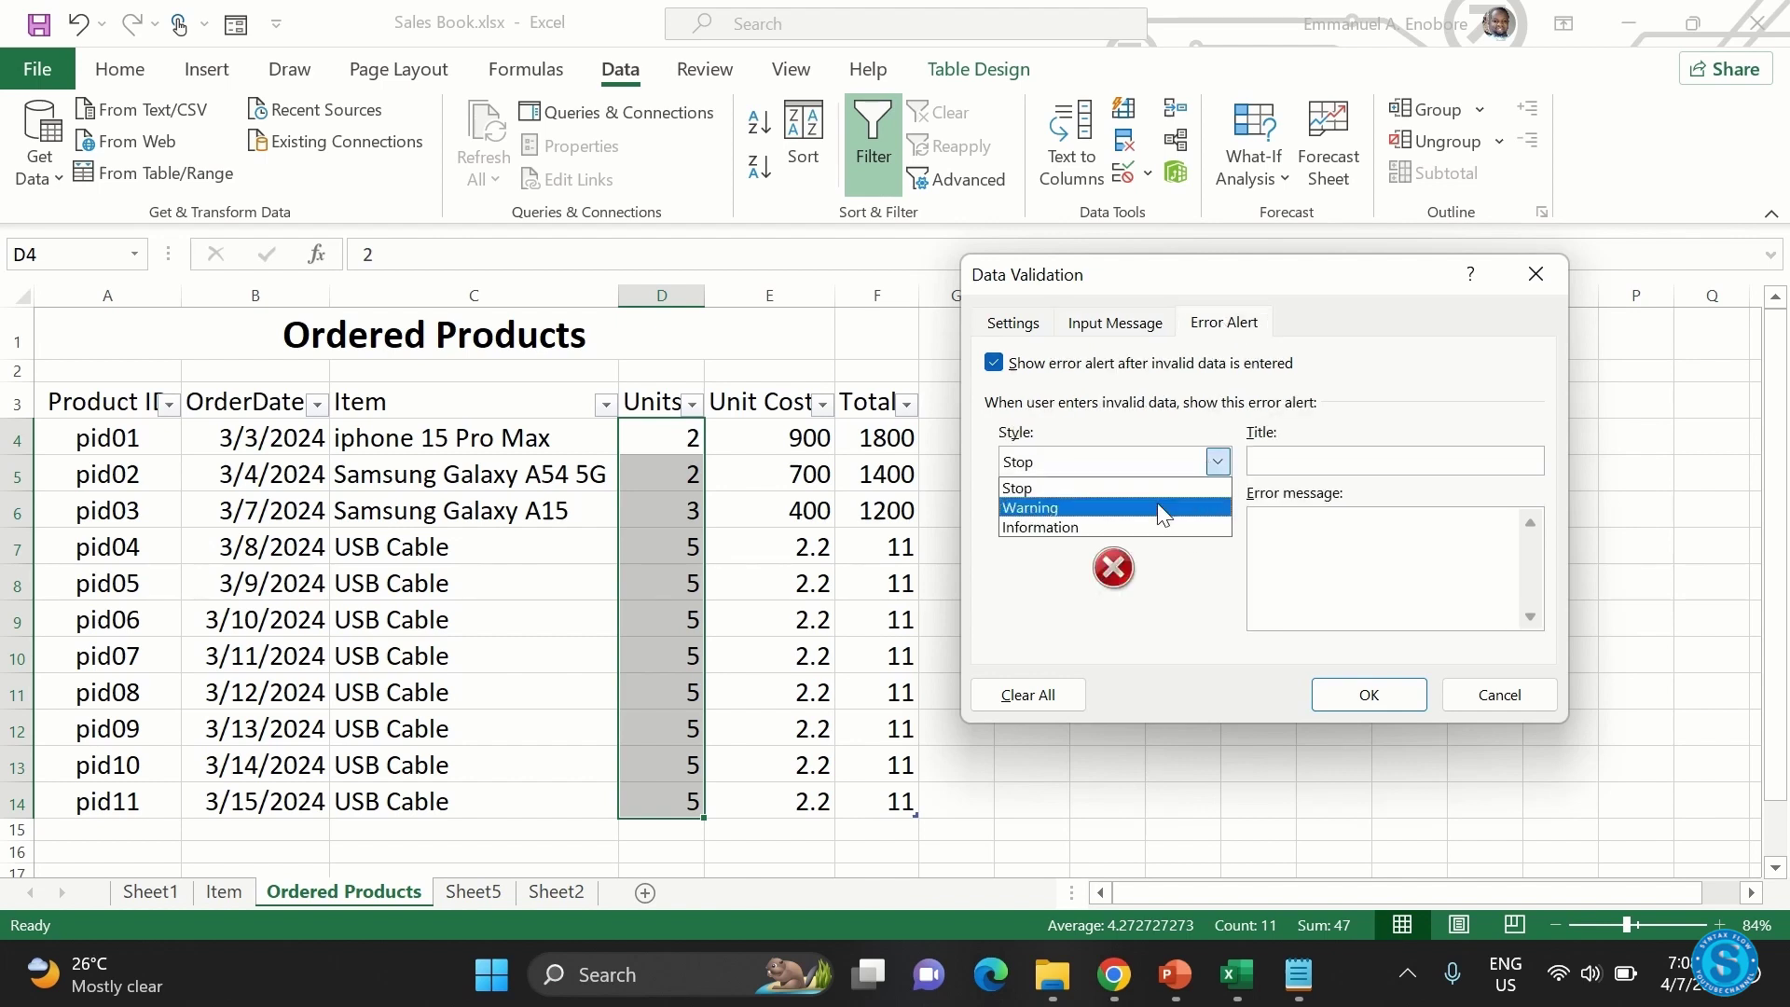
left_click(1161, 511)
left_click(1217, 462)
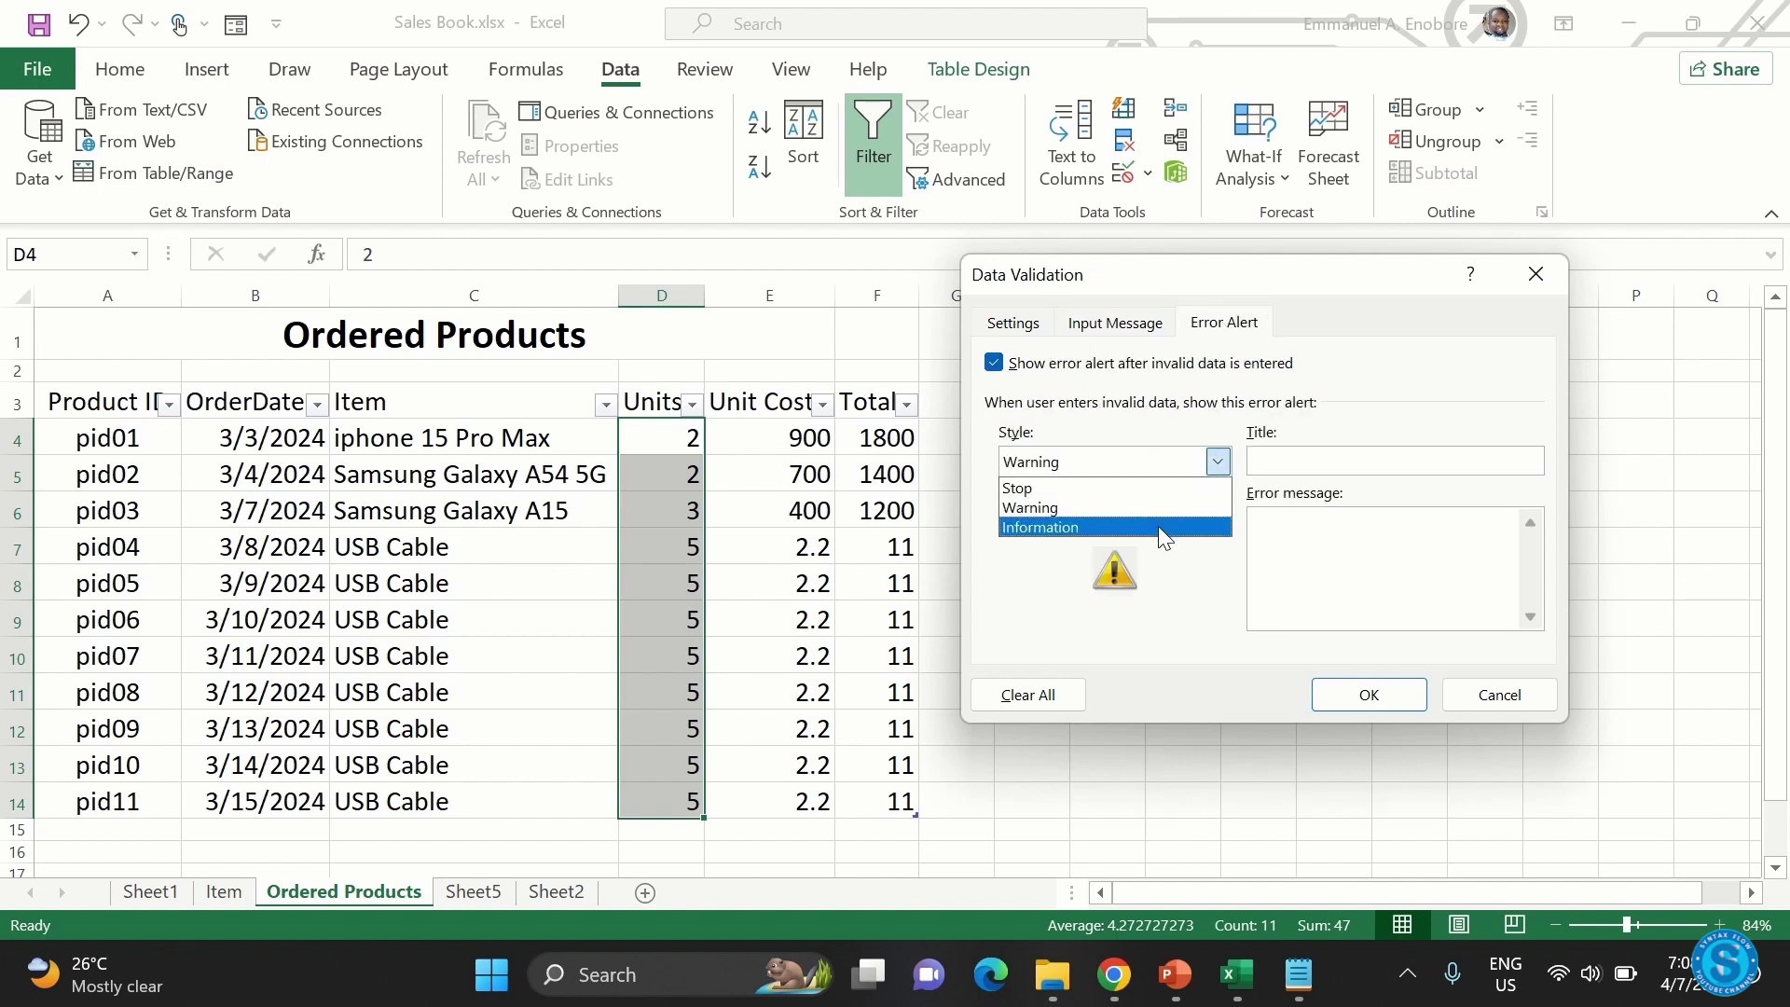
left_click(1158, 525)
left_click(1217, 462)
left_click(1154, 487)
left_click(1293, 466)
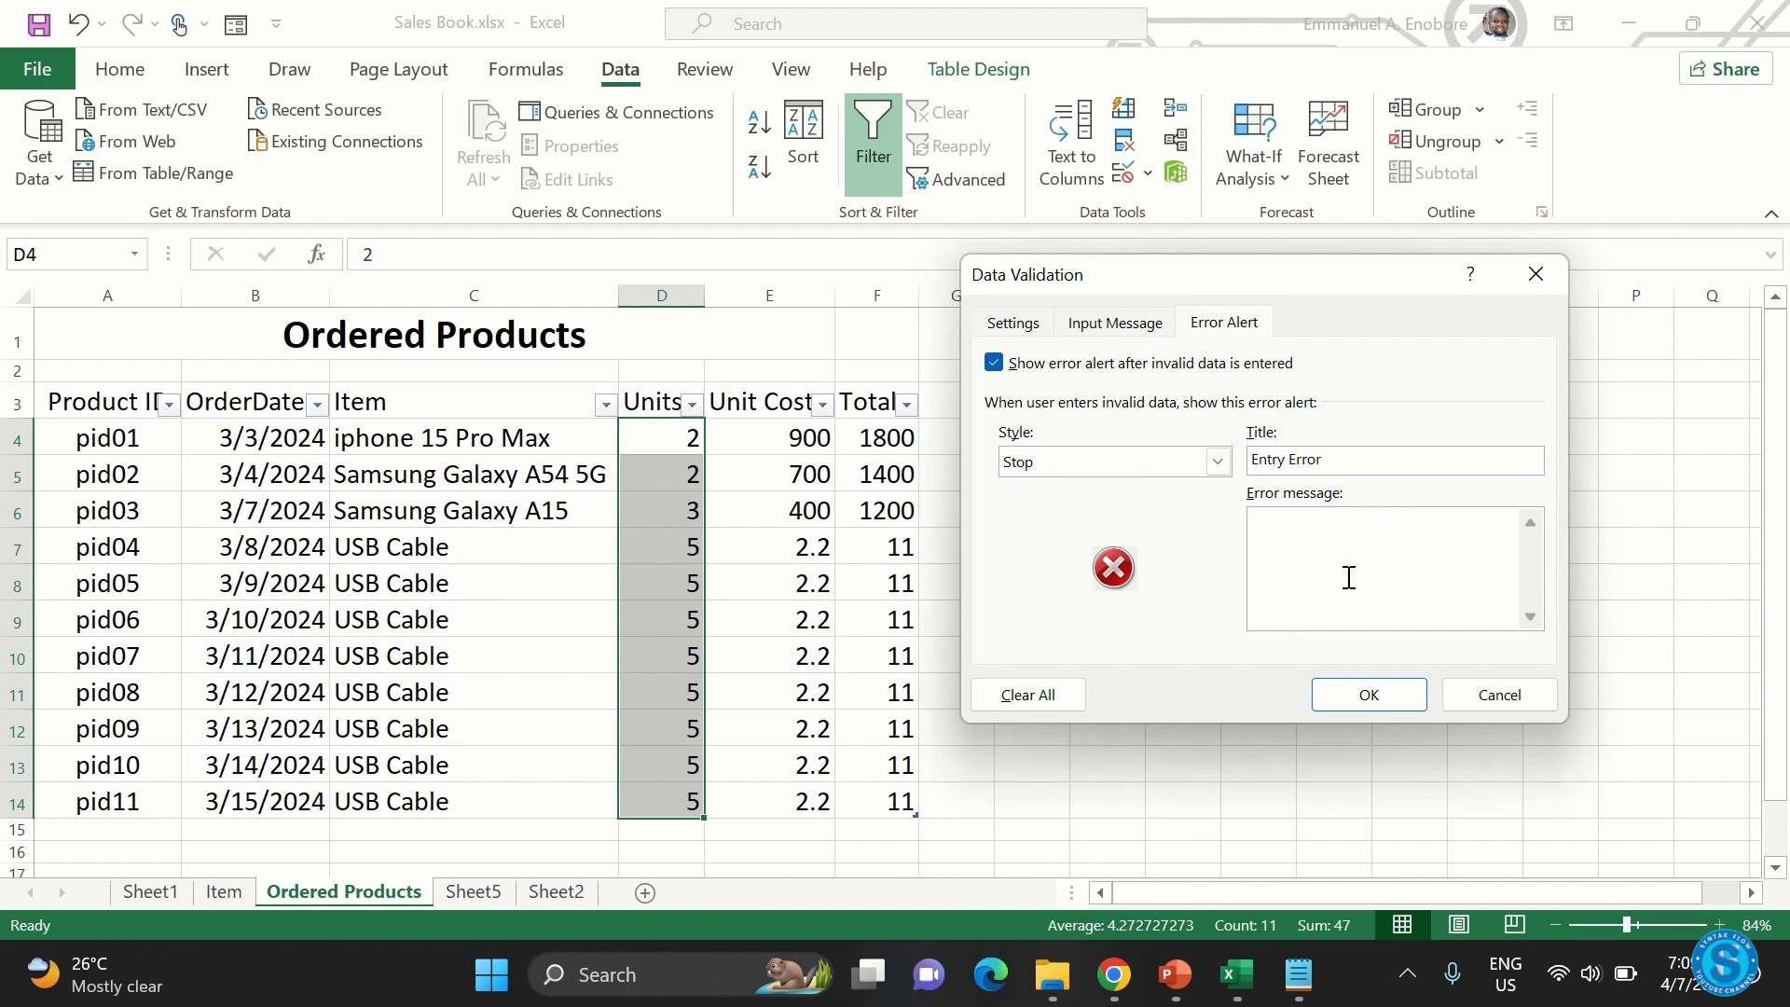
type("Item unit can not be 0")
left_click(1341, 703)
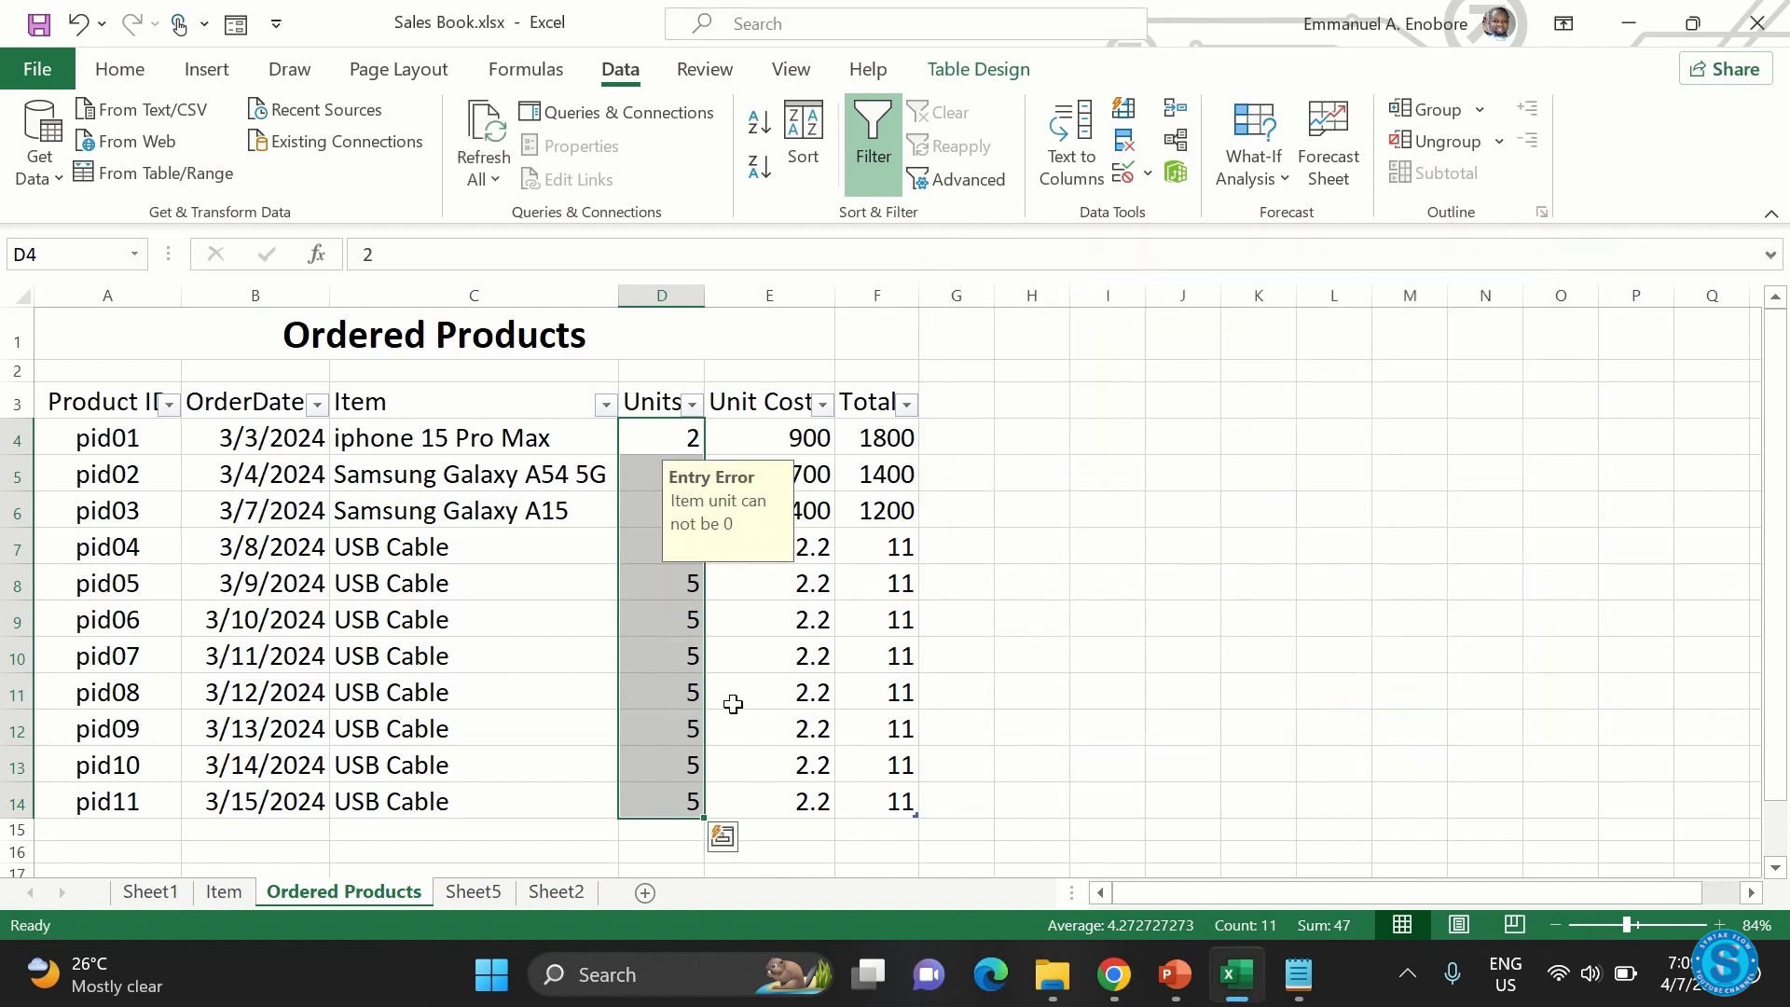
- Check that several Units cells show the new input message
left_click(688, 691)
left_click(689, 613)
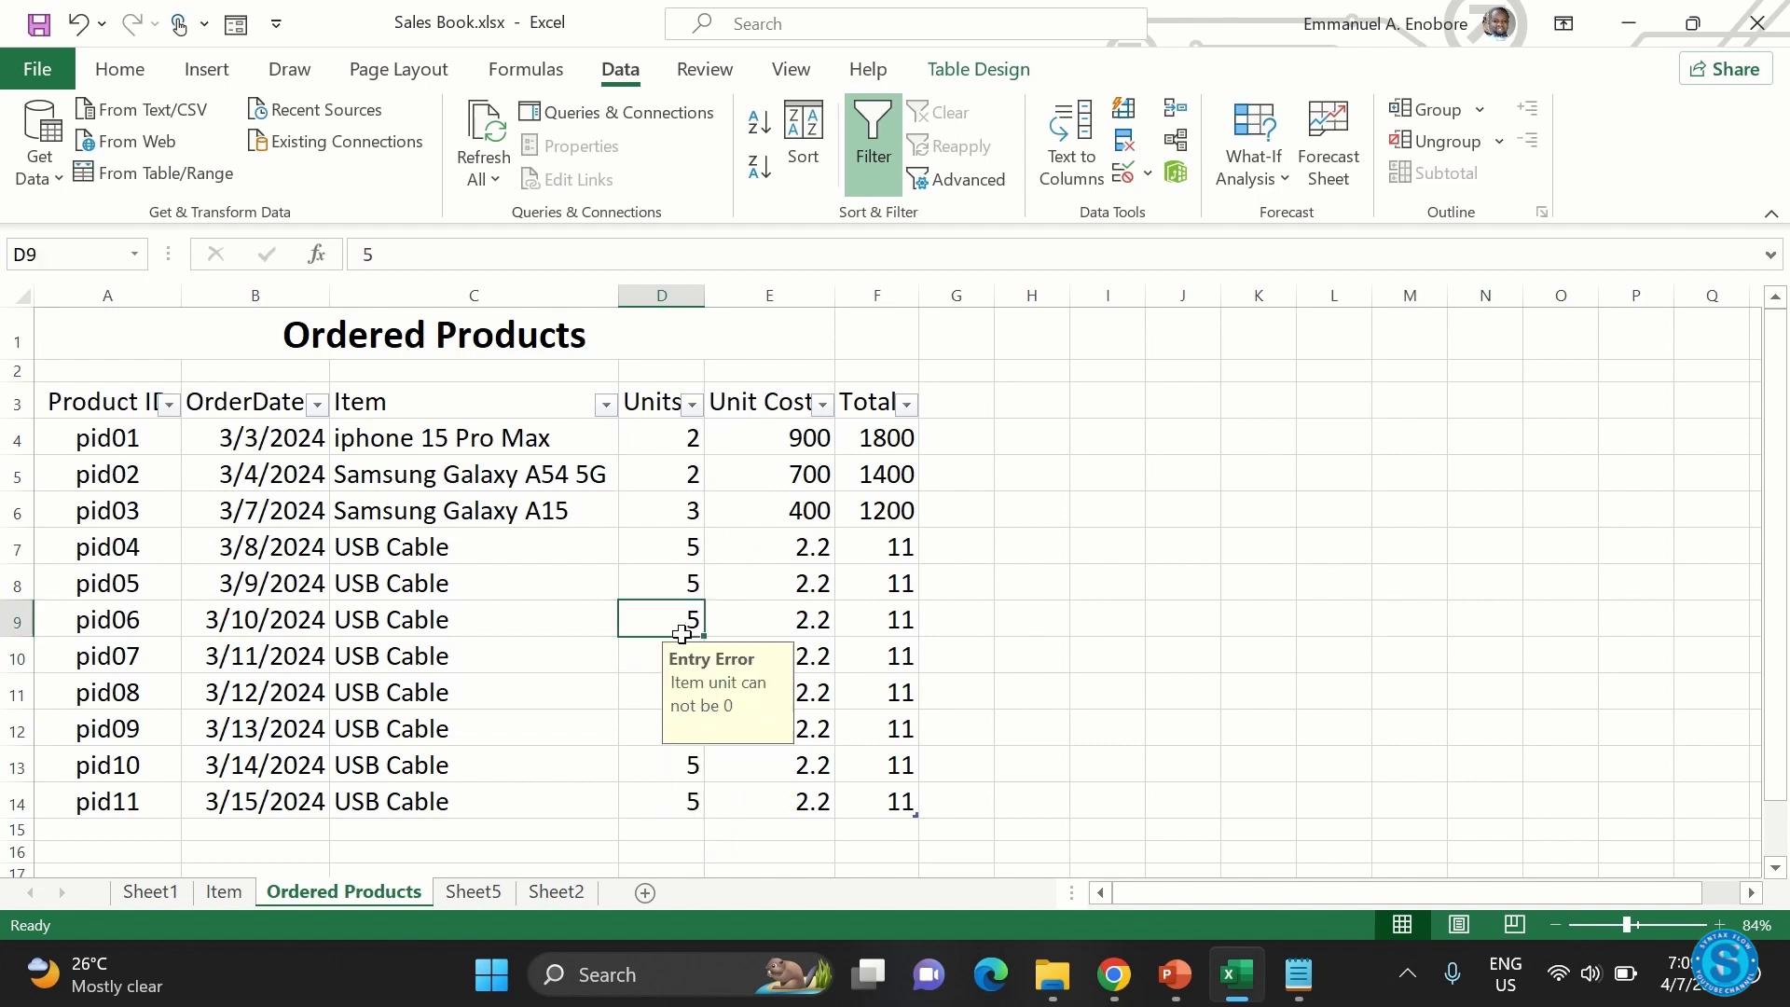
left_click(685, 546)
key("Down")
key("Down")
key("Down")
key("Down")
key("Down")
- In the Data Form, test 0 Units on pid01, then correct it to 2 and move to pid02
left_click(236, 28)
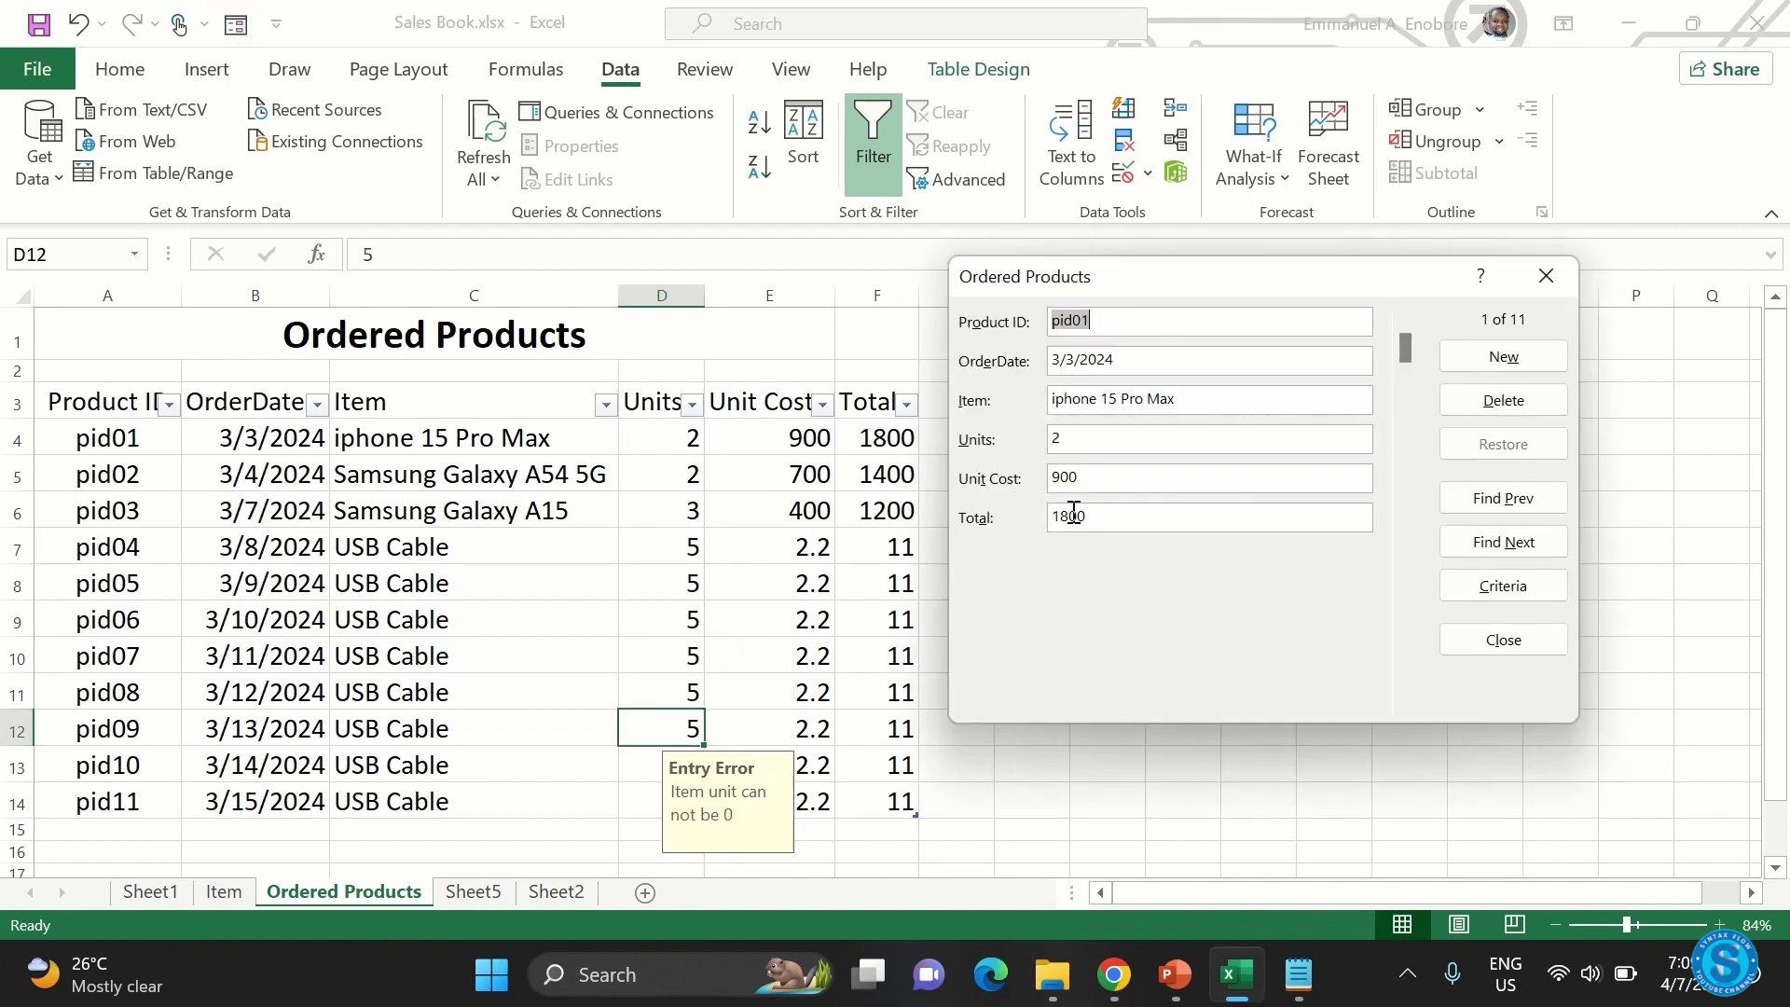
left_click(1091, 432)
key("BackSpace")
type("0")
key("Return")
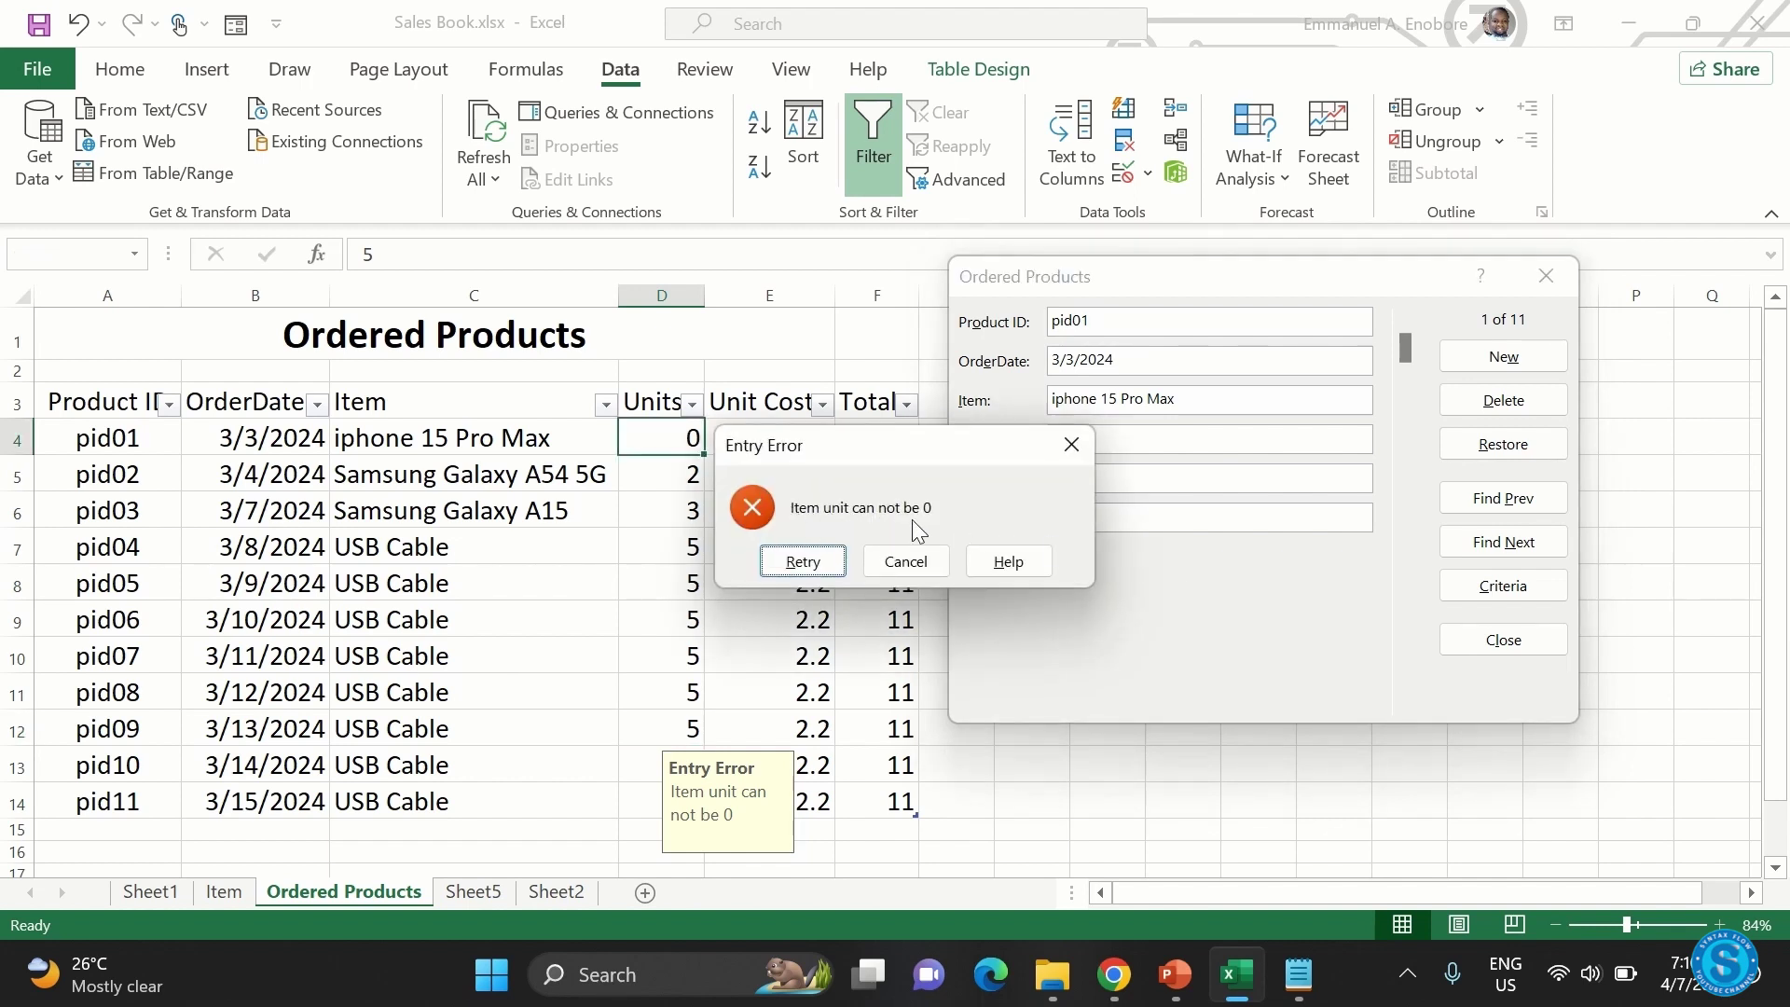
left_click(802, 561)
key("BackSpace")
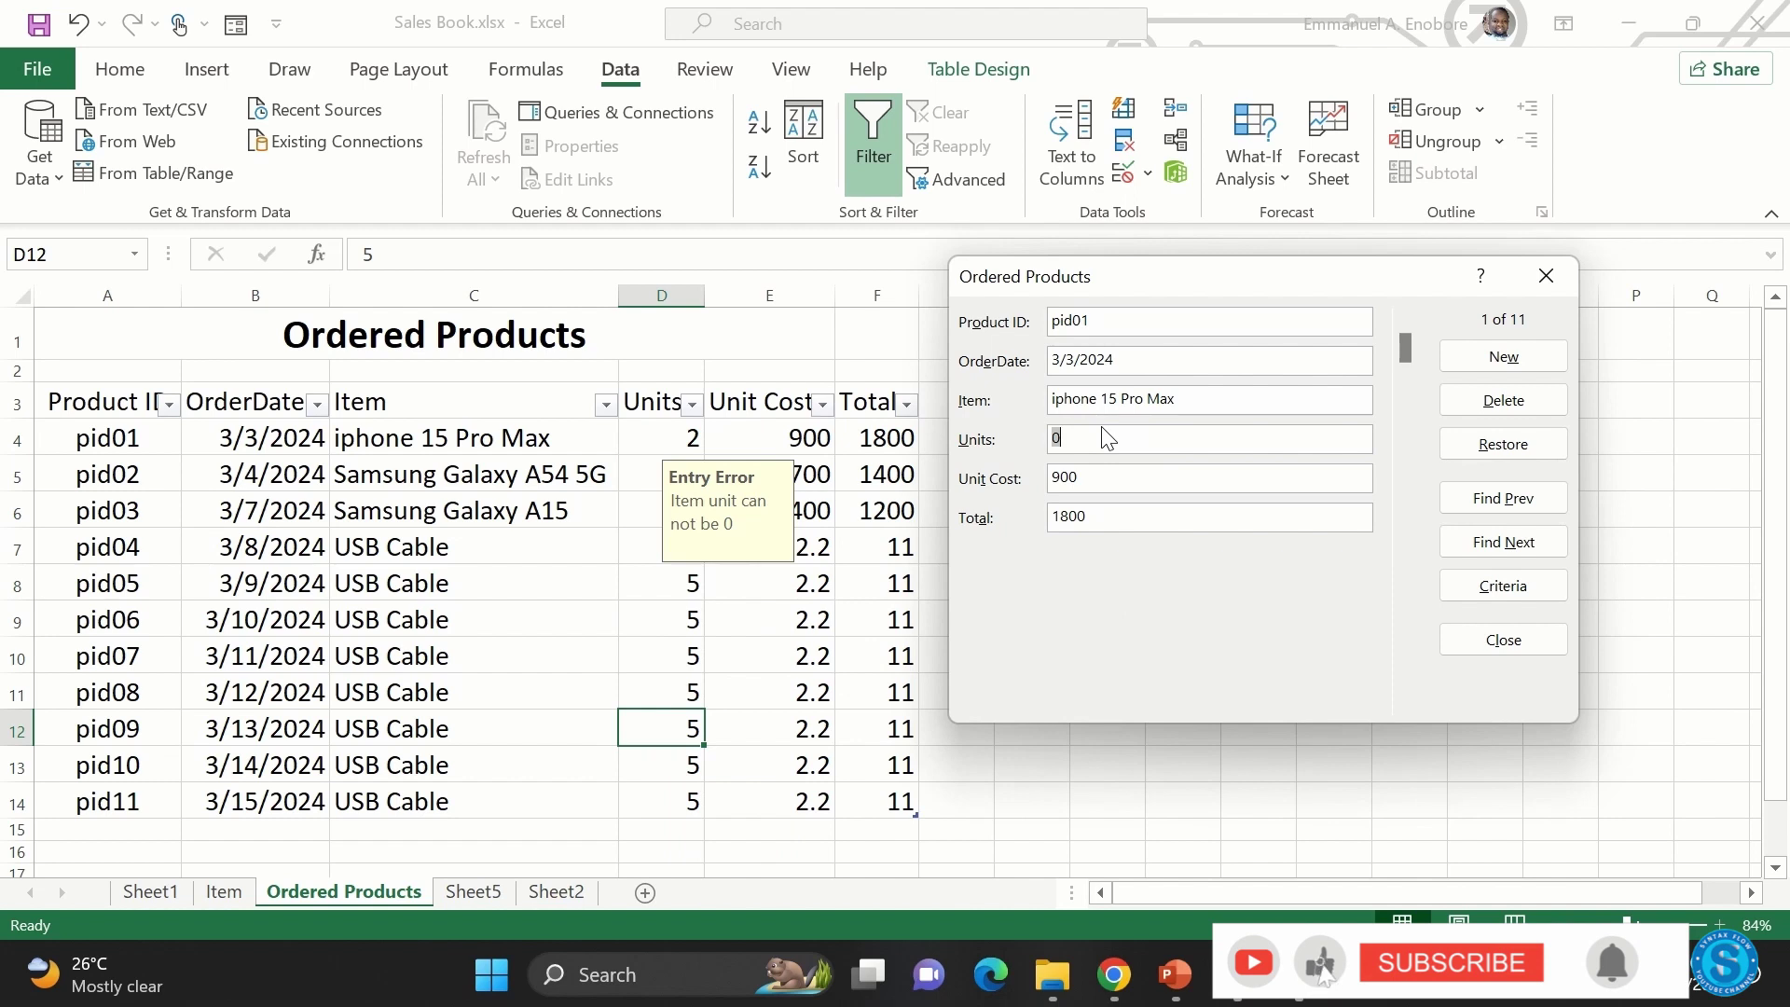
type("2")
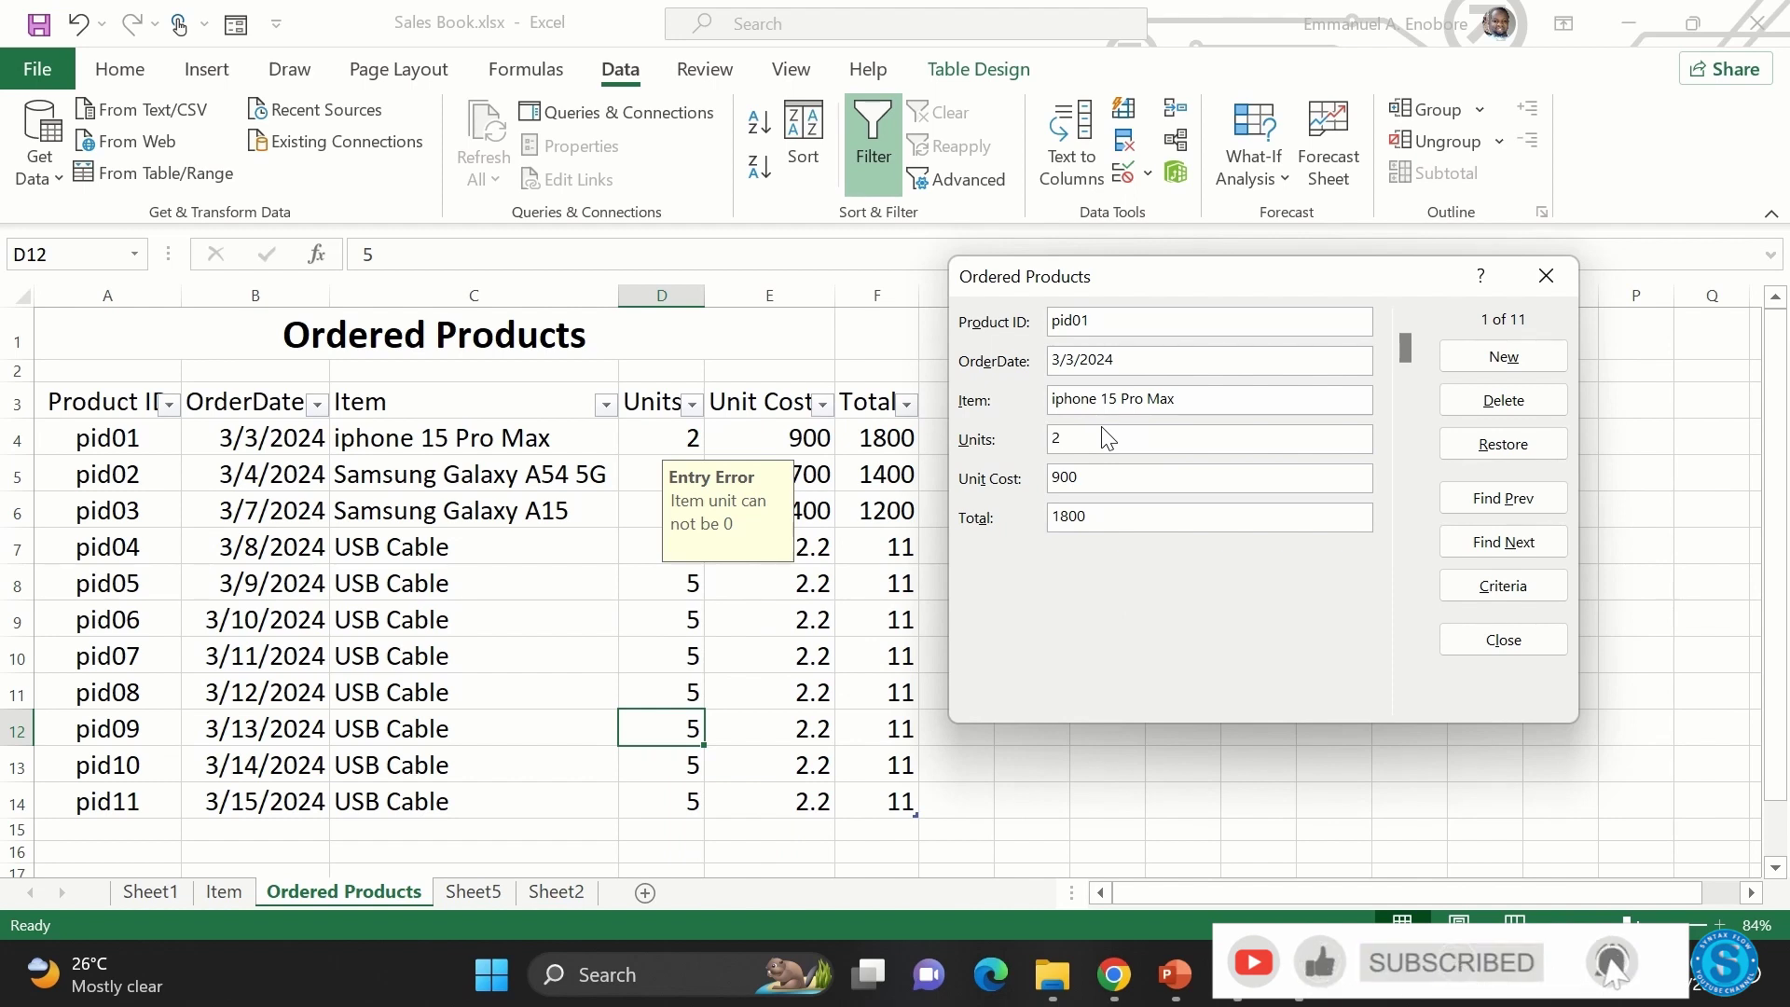
key("Return")
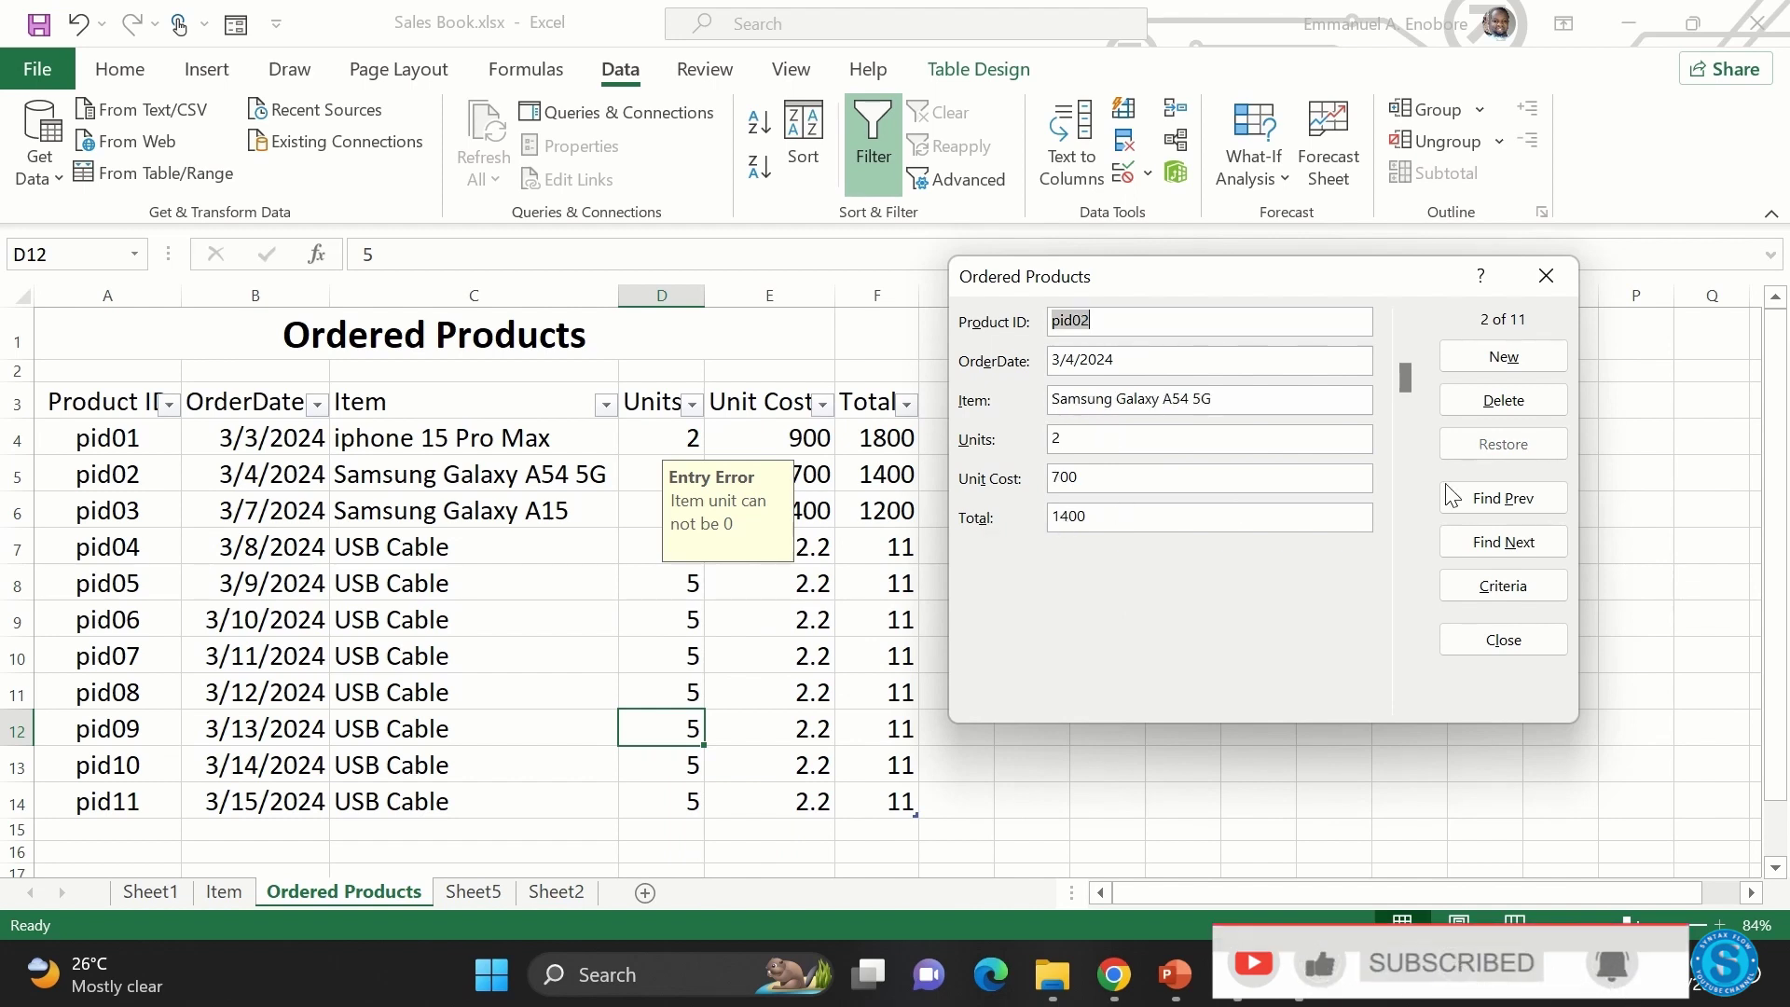
- Go to the pid09 USB Cable record in the Data Form and delete it permanently
left_click(1503, 543)
left_click(1511, 546)
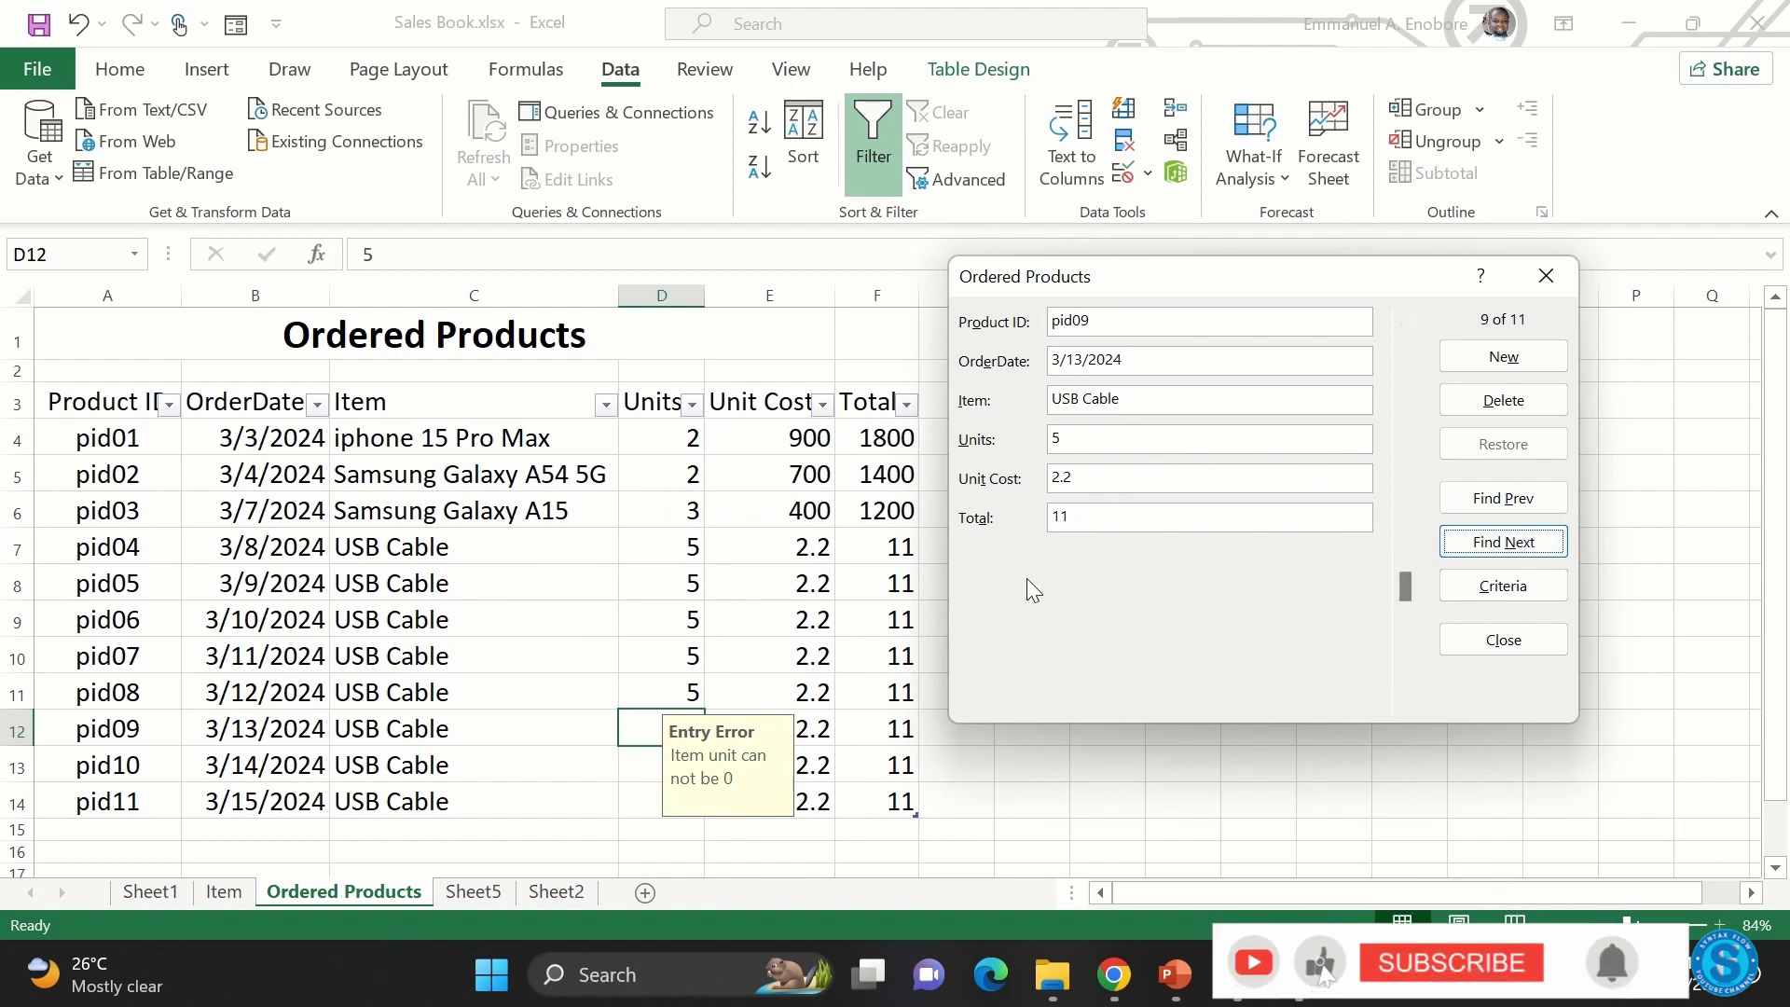
left_click(1473, 405)
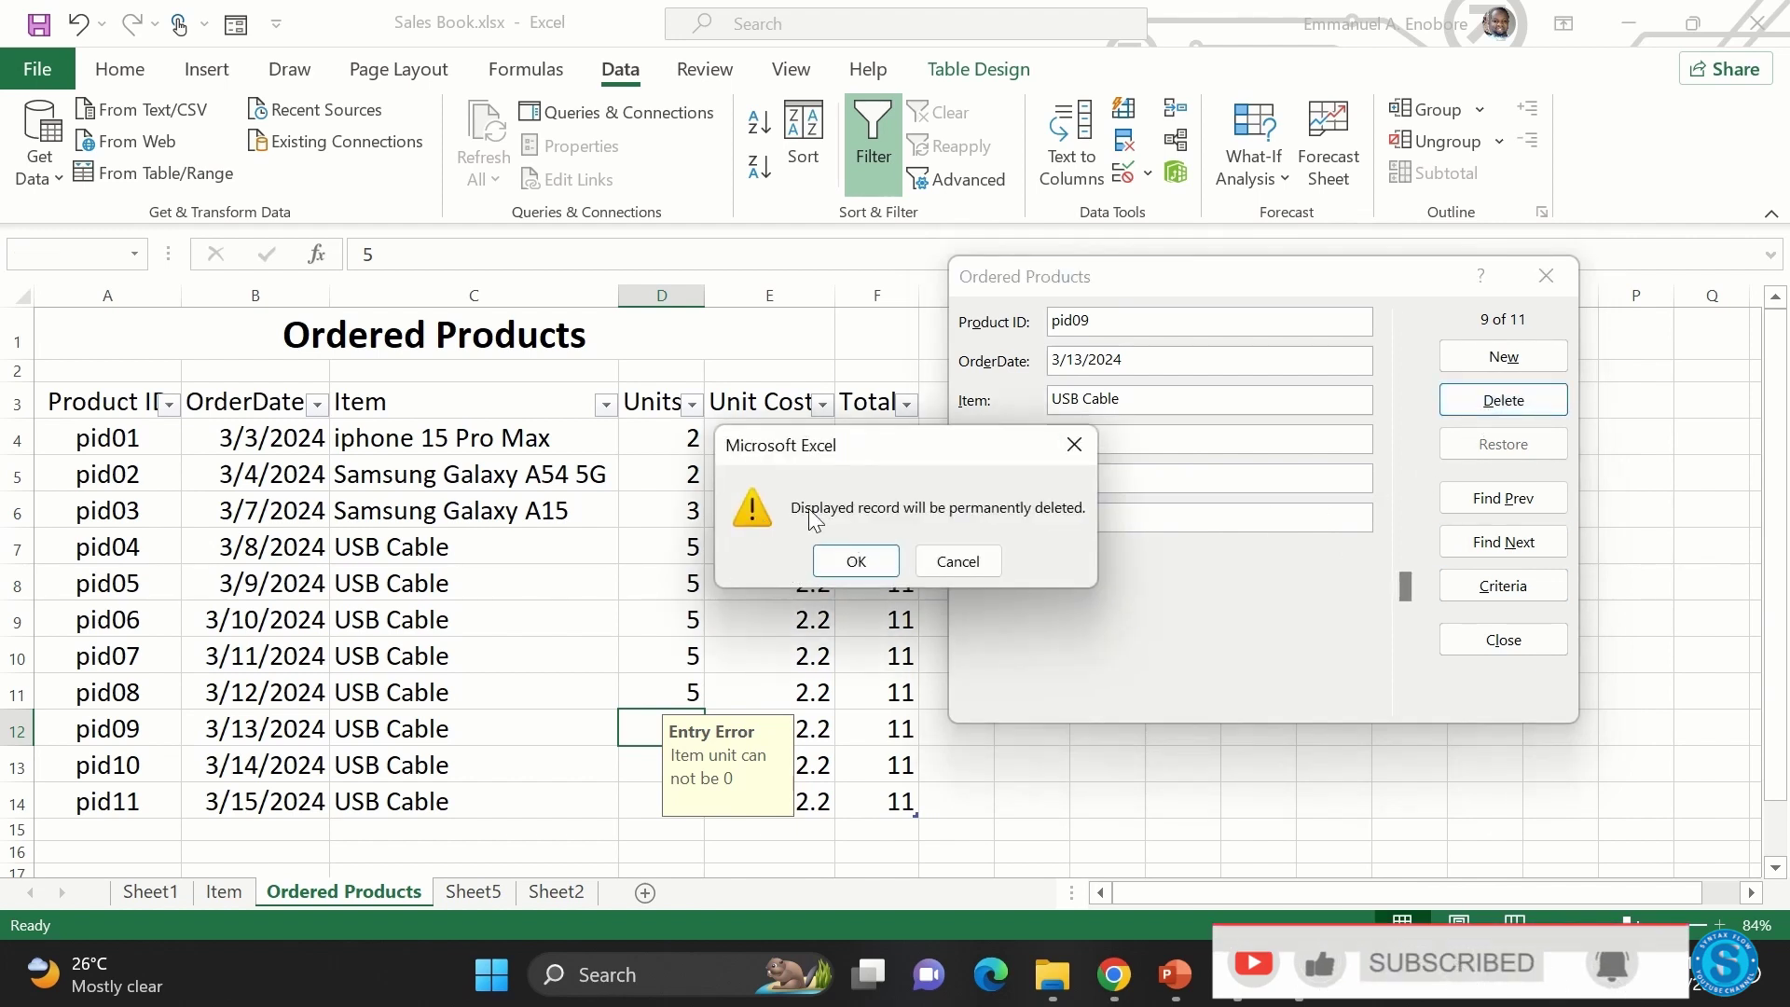
left_click(858, 560)
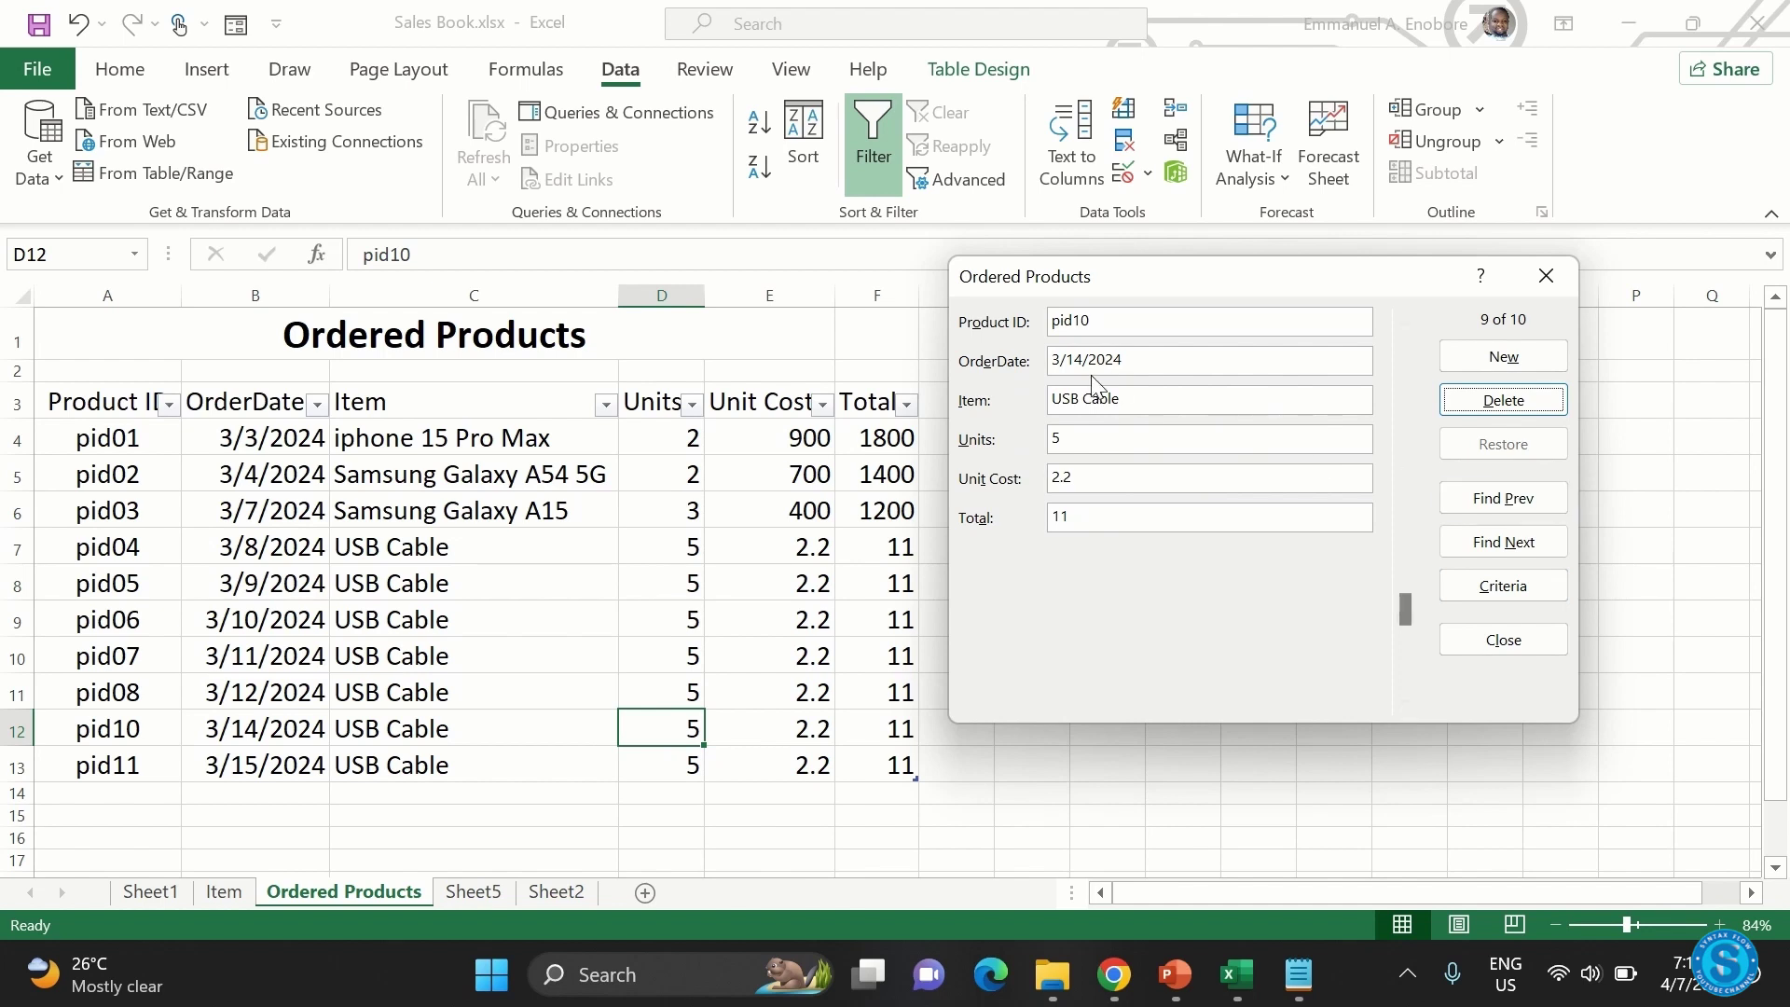
- Close the data form and fill the new row's Units cell D14 with 5
key("Escape")
left_click(690, 764)
mouse_move(704, 781)
left_mouse_down()
mouse_move(706, 871)
mouse_move(763, 731)
mouse_move(771, 743)
mouse_move(712, 828)
mouse_move(706, 804)
left_mouse_up()
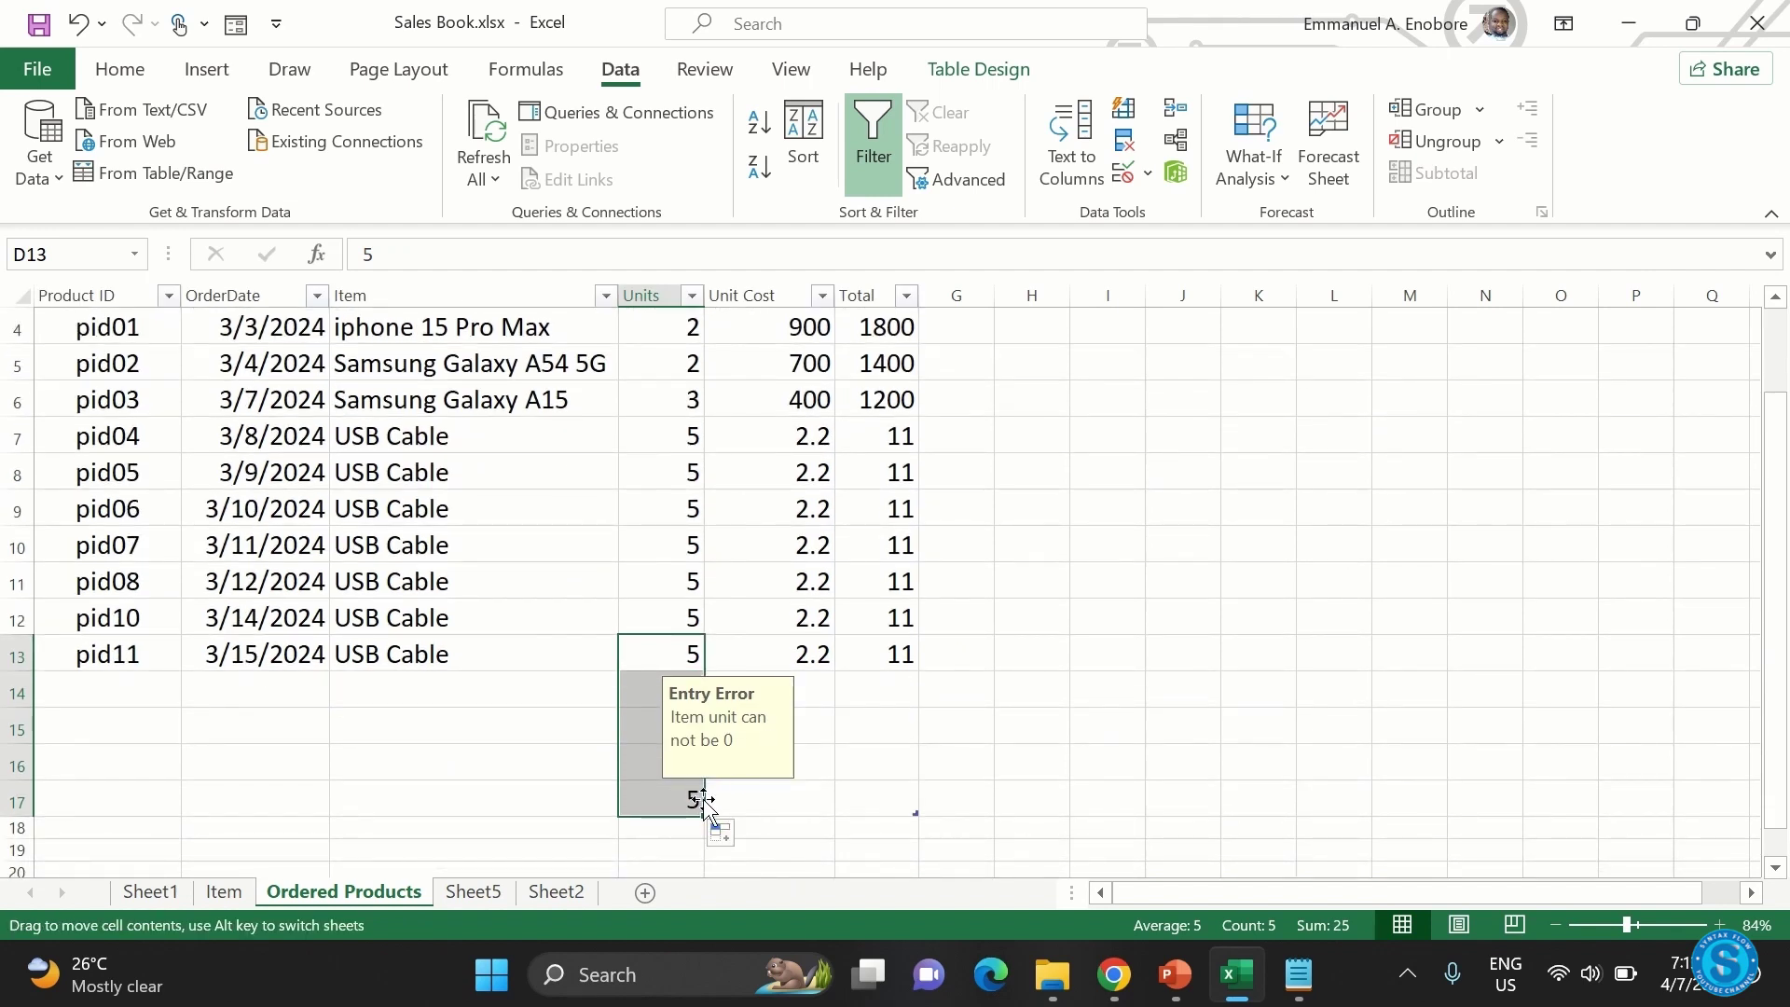
left_click(680, 799)
left_click(678, 770)
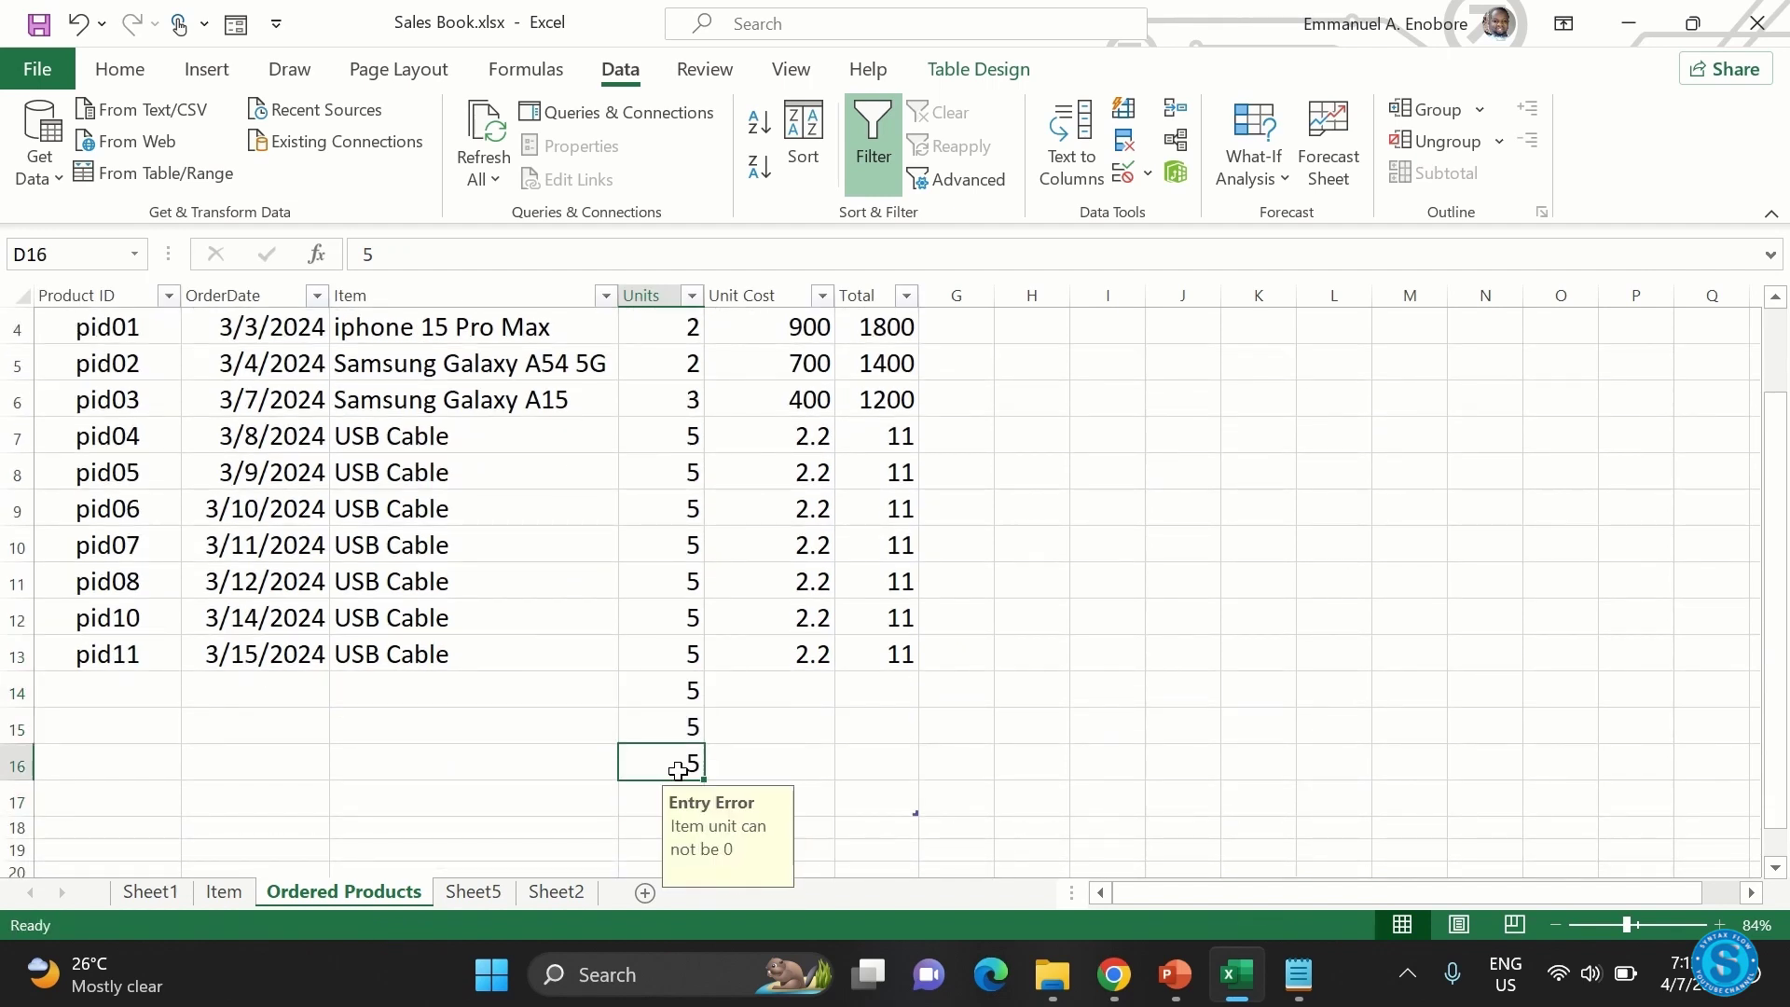
left_click(689, 723)
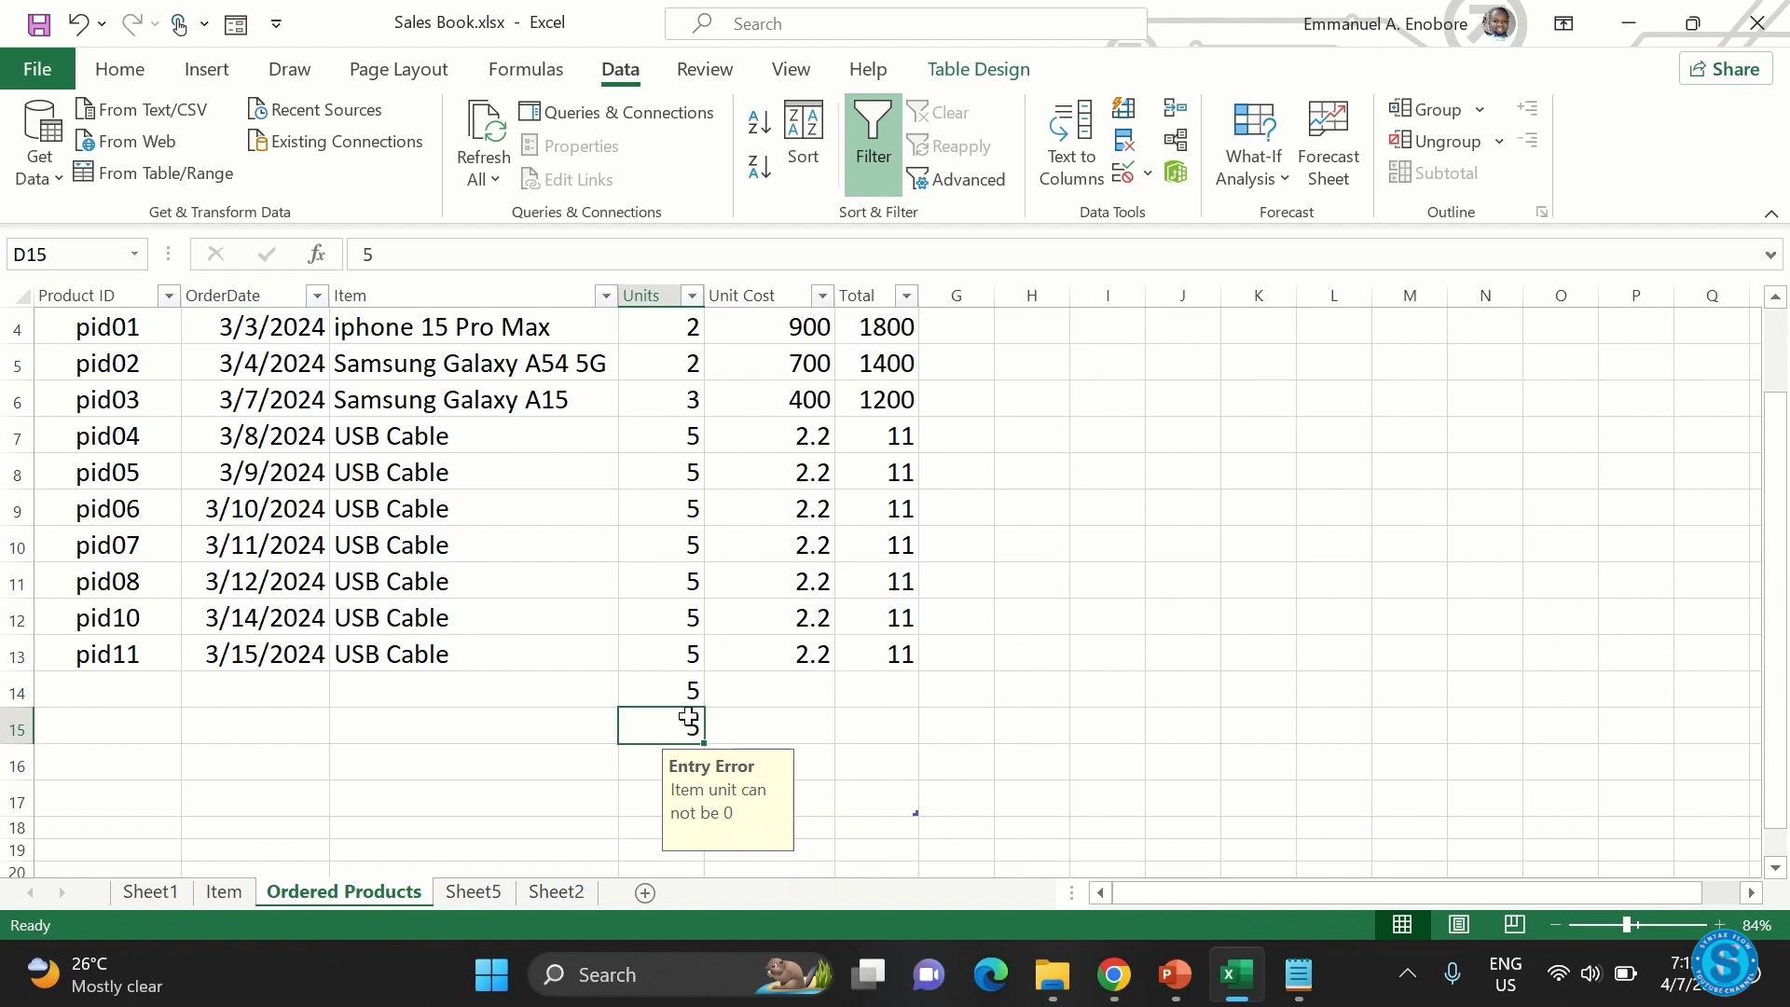
left_click(681, 692)
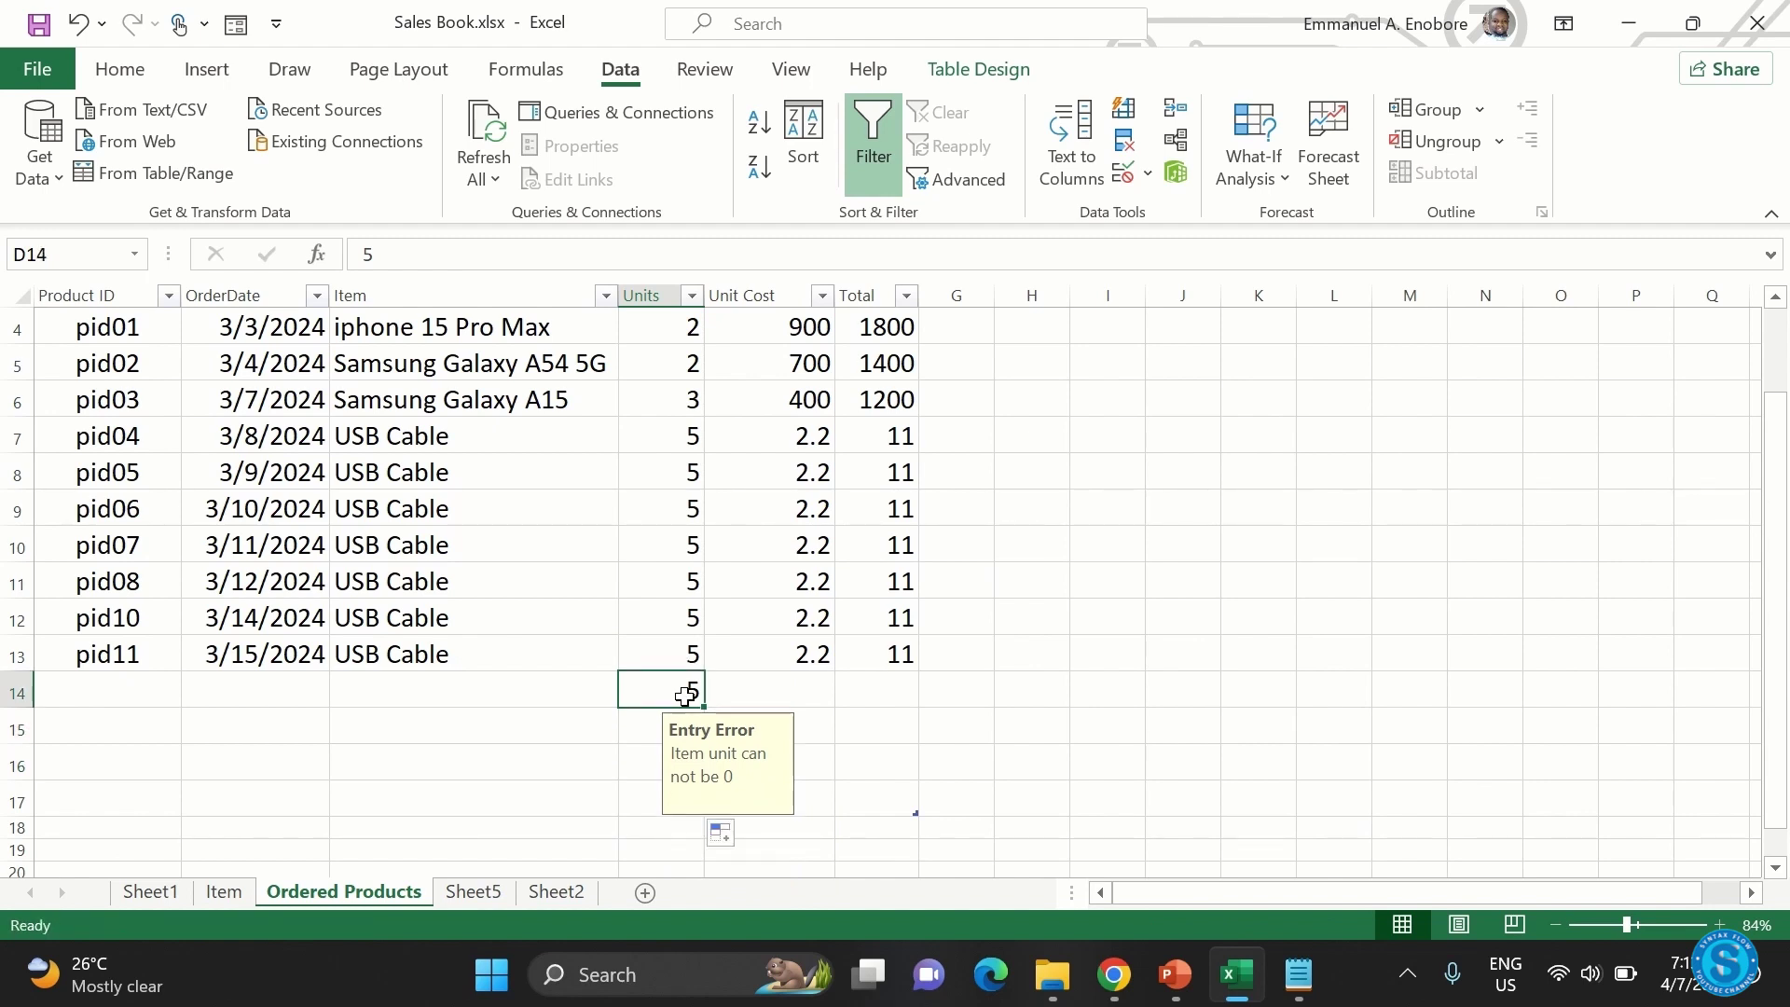
- In the Data Form, go to new record 11 and confirm 0 Units is rejected
left_click(236, 23)
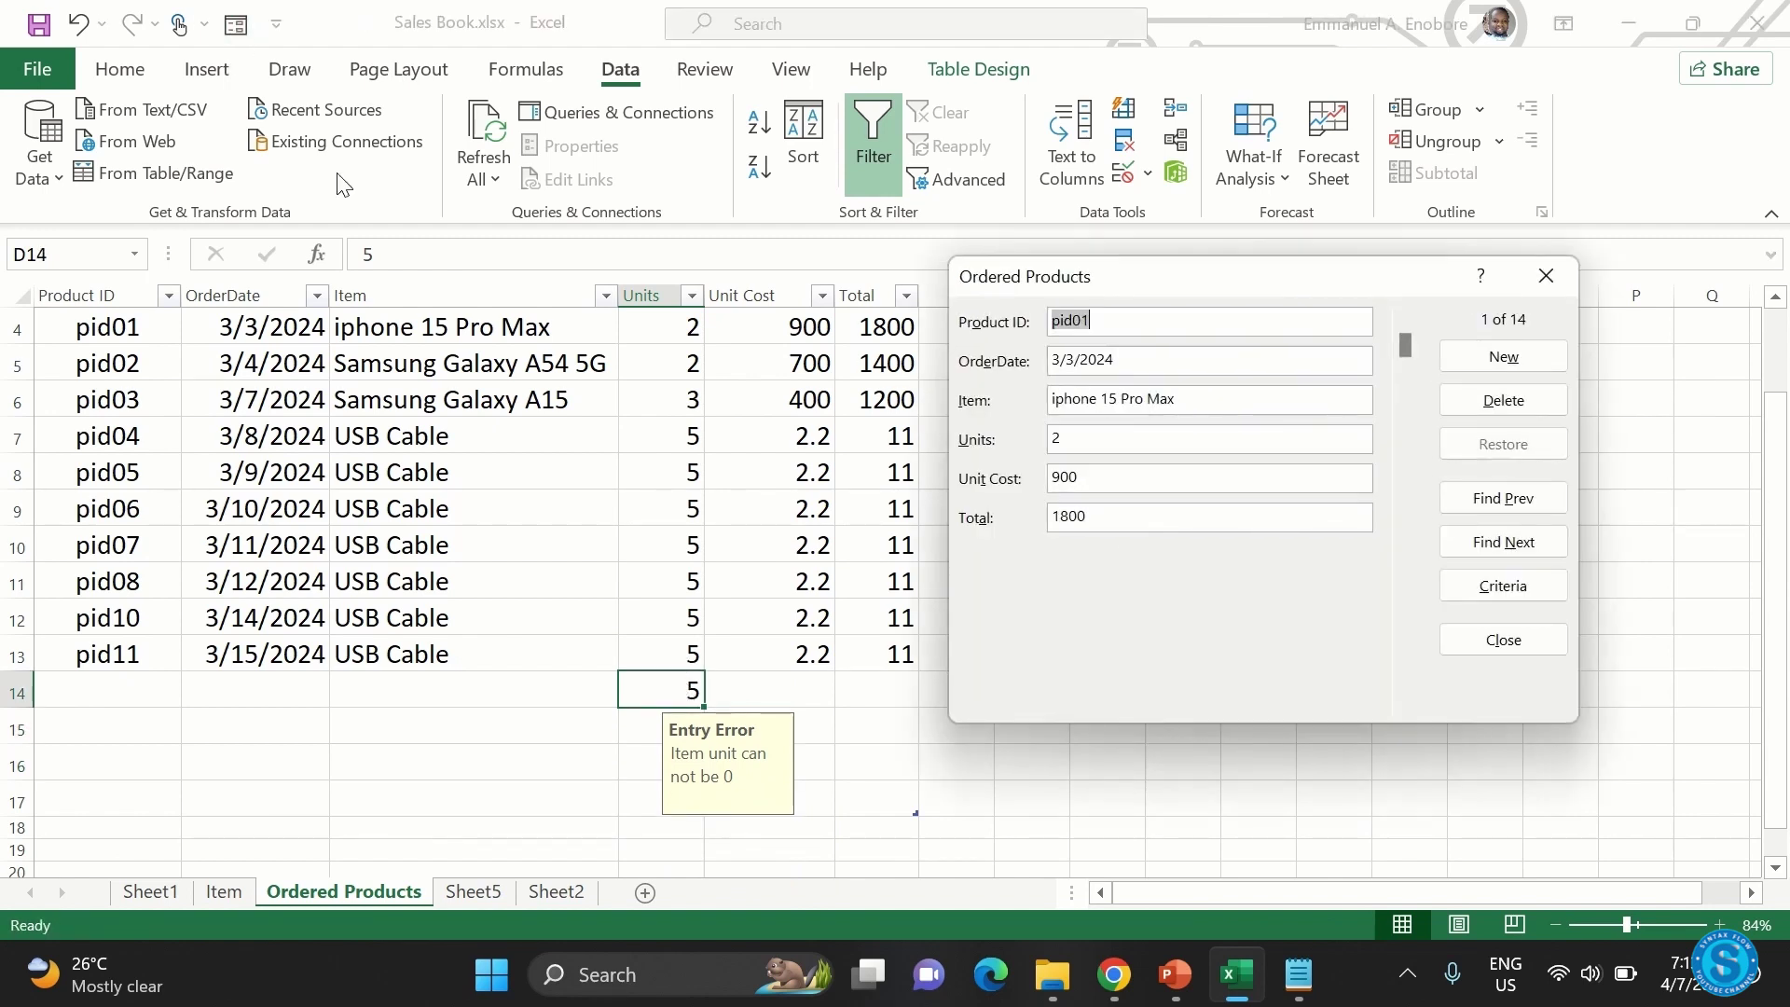
left_click(1472, 546)
left_click(1471, 545)
left_click(1472, 546)
left_click(1471, 546)
left_click(1470, 549)
left_click(1470, 548)
left_click(1470, 548)
left_click(1470, 549)
left_click(1469, 548)
left_click(1469, 548)
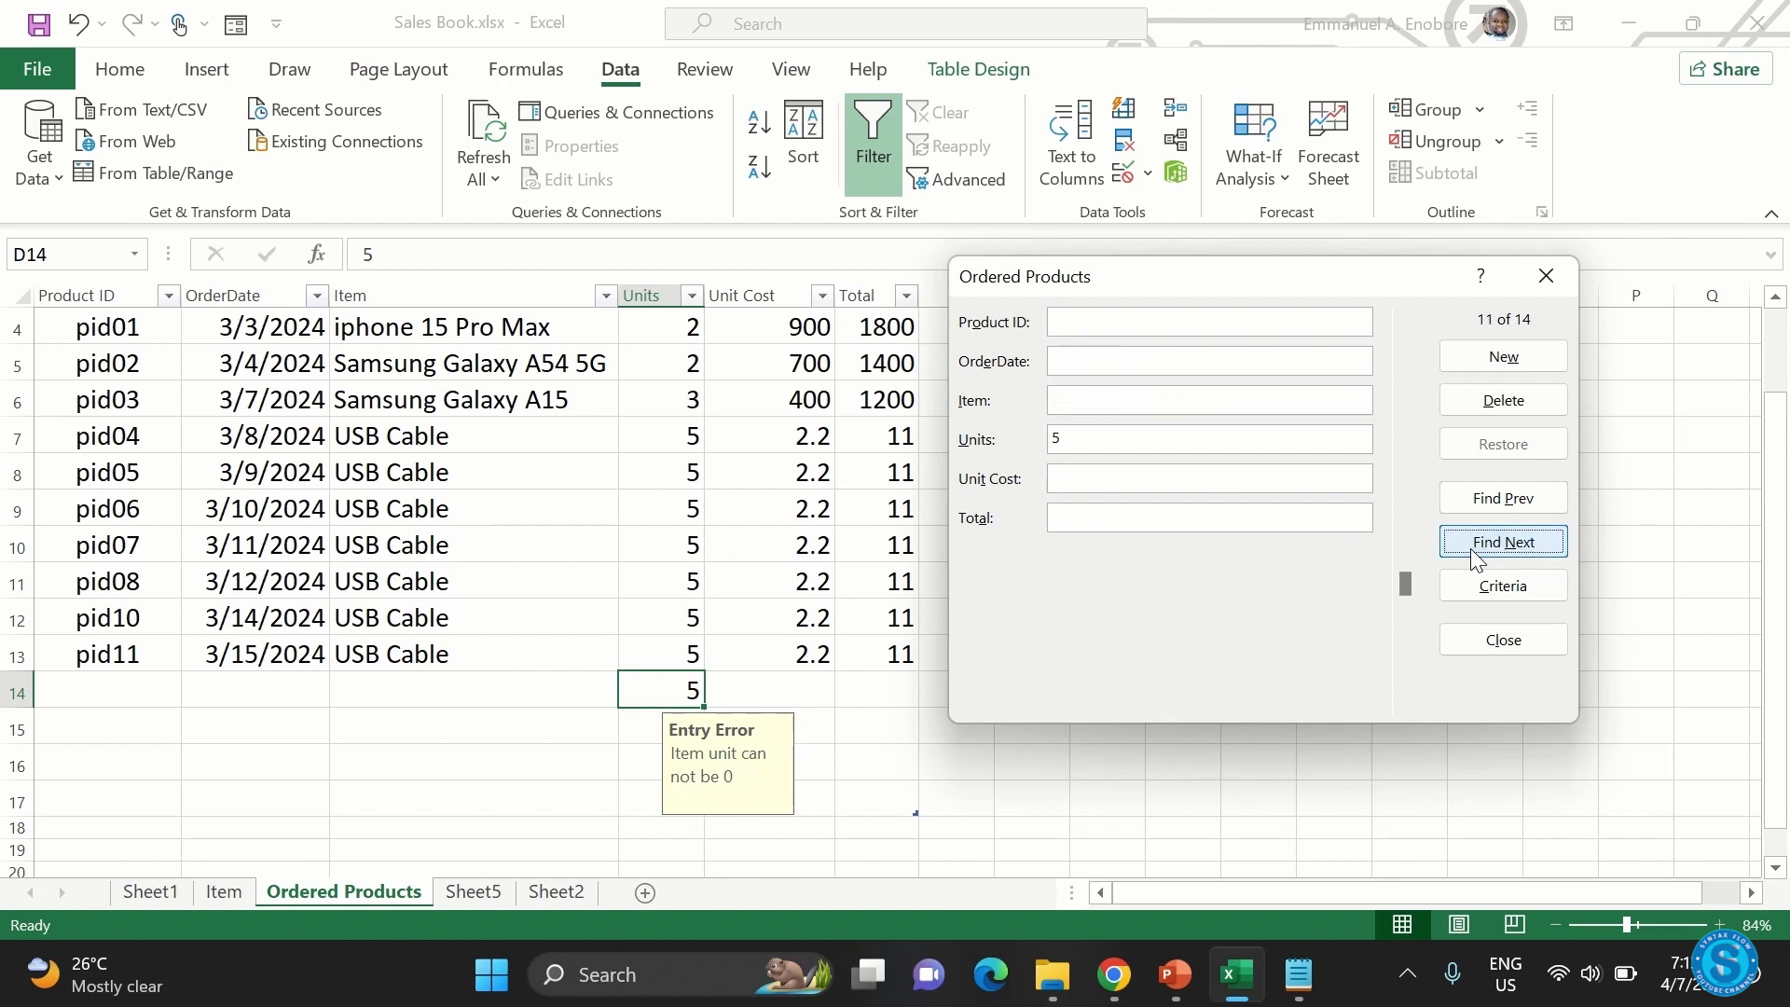
left_click(1102, 438)
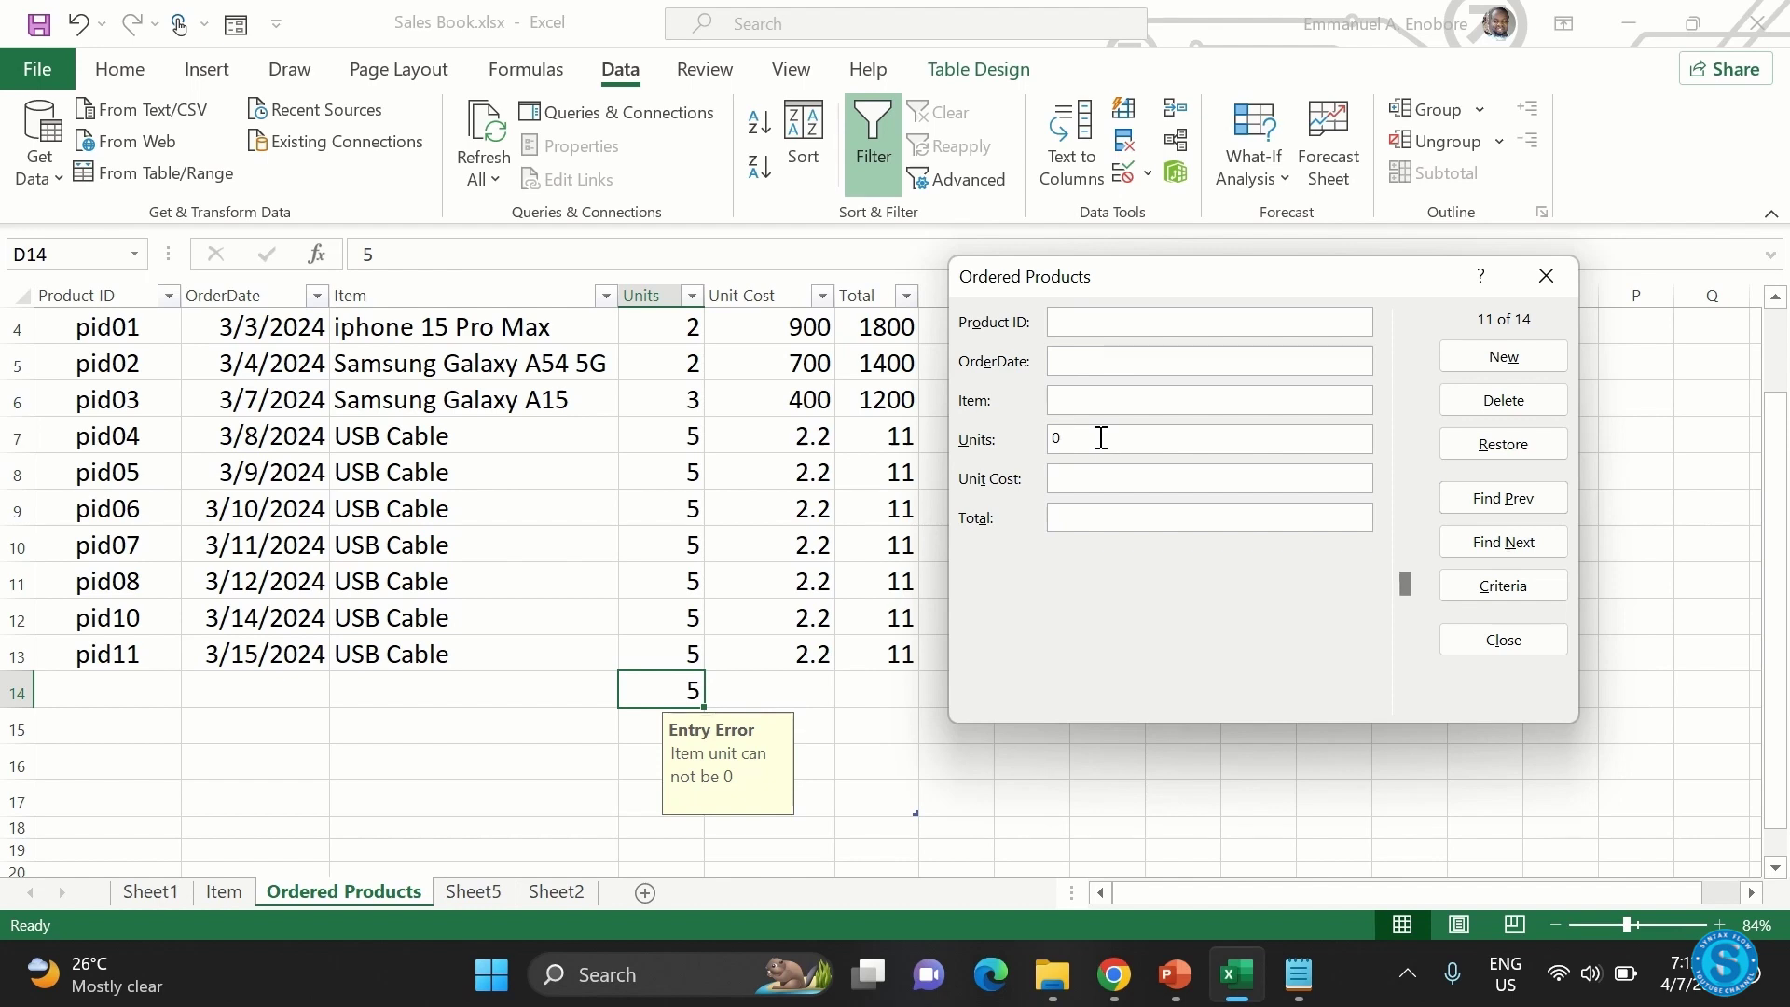
key("Return")
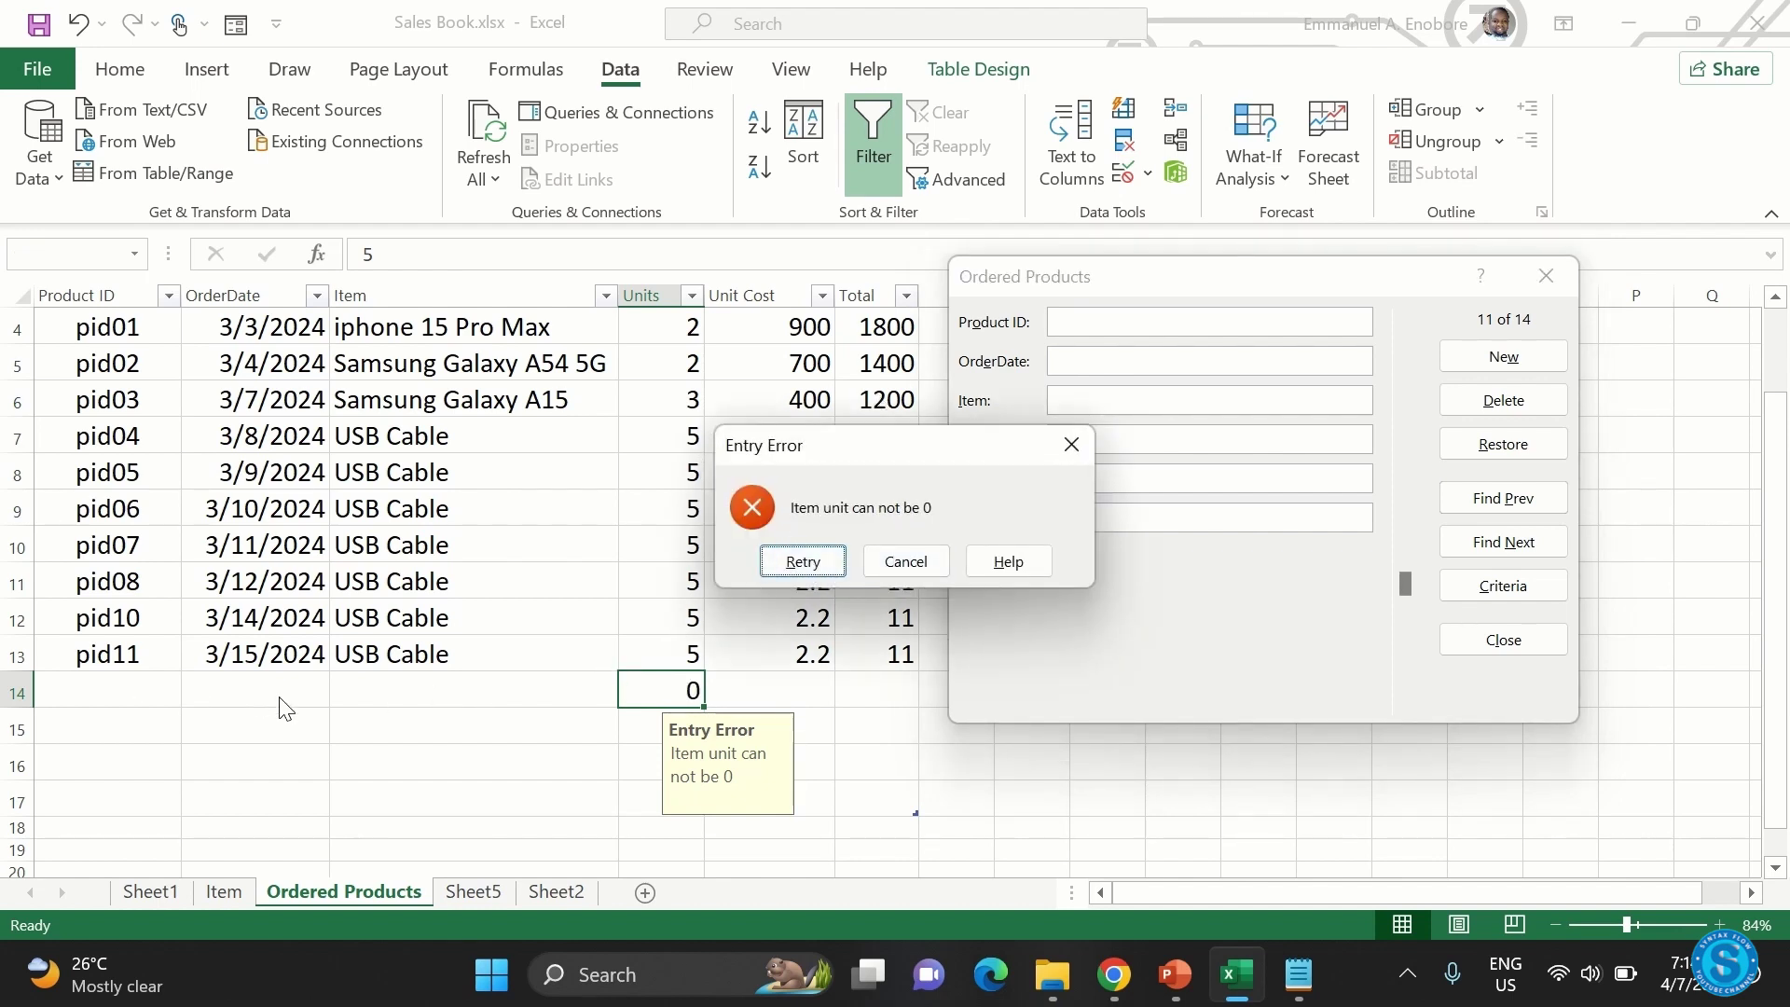
left_click(804, 561)
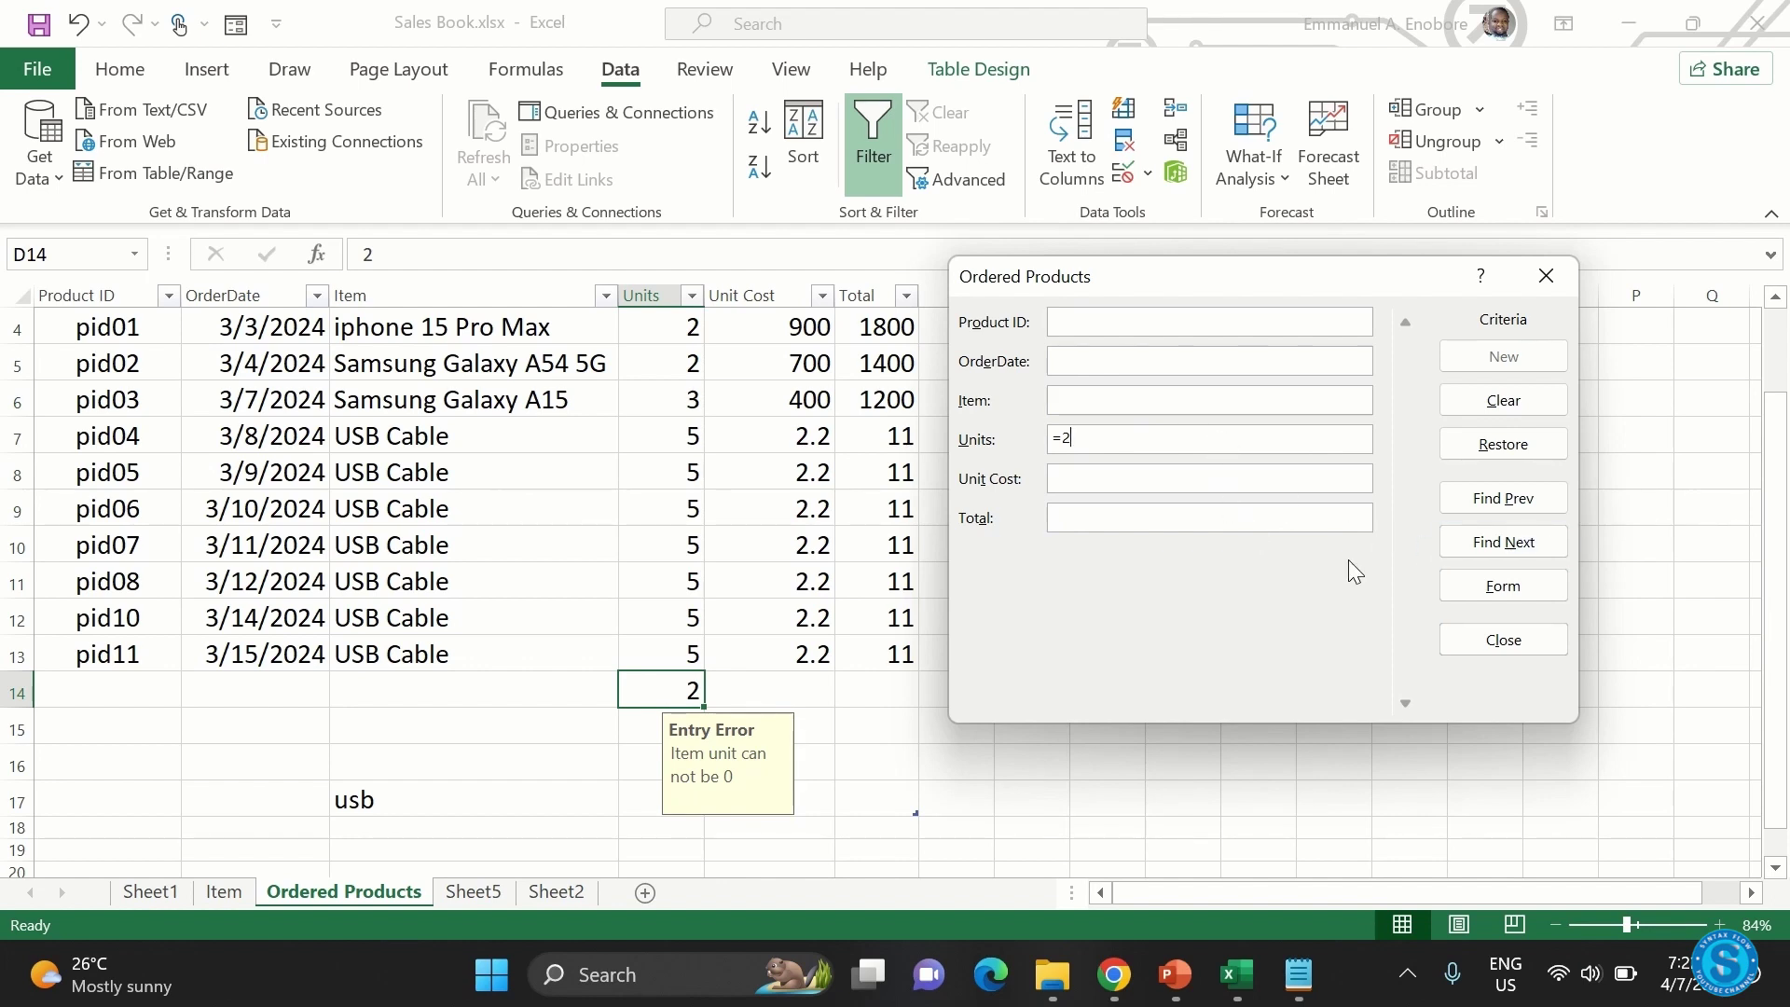
- Step through the Units =2 matches, pid01 and pid02, with Find Prev and Find Next
left_click(1470, 502)
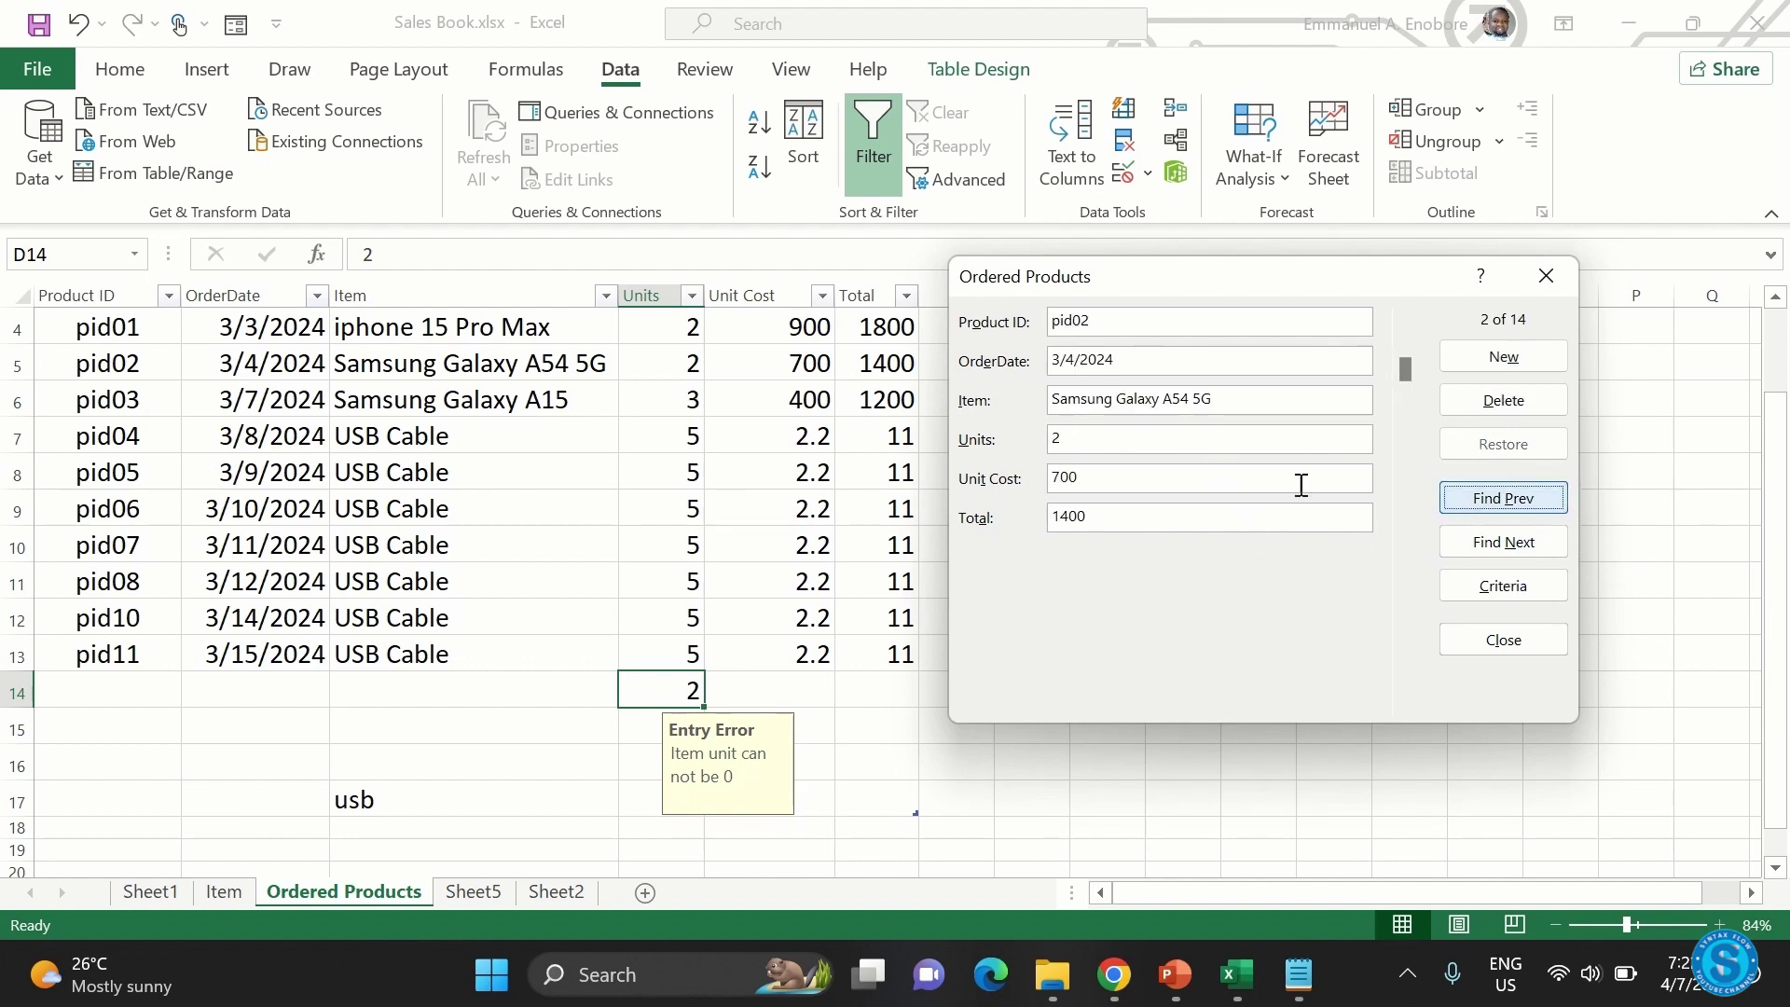
left_click(1474, 500)
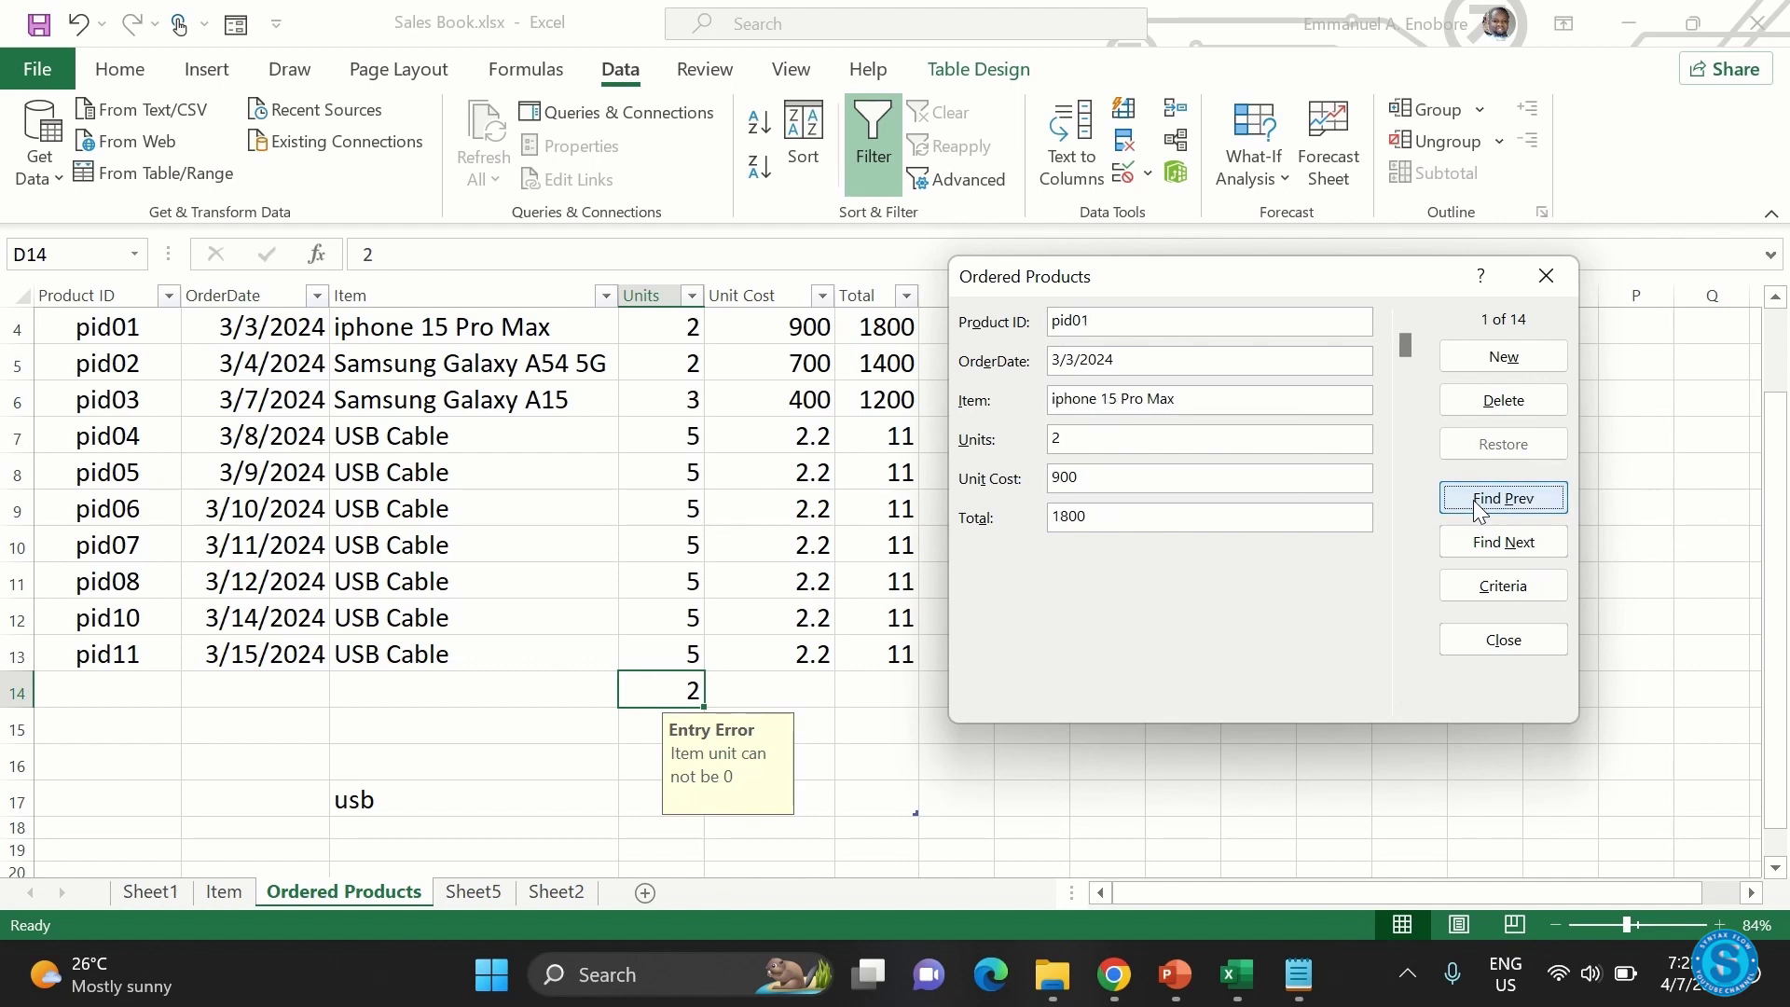
left_click(1492, 543)
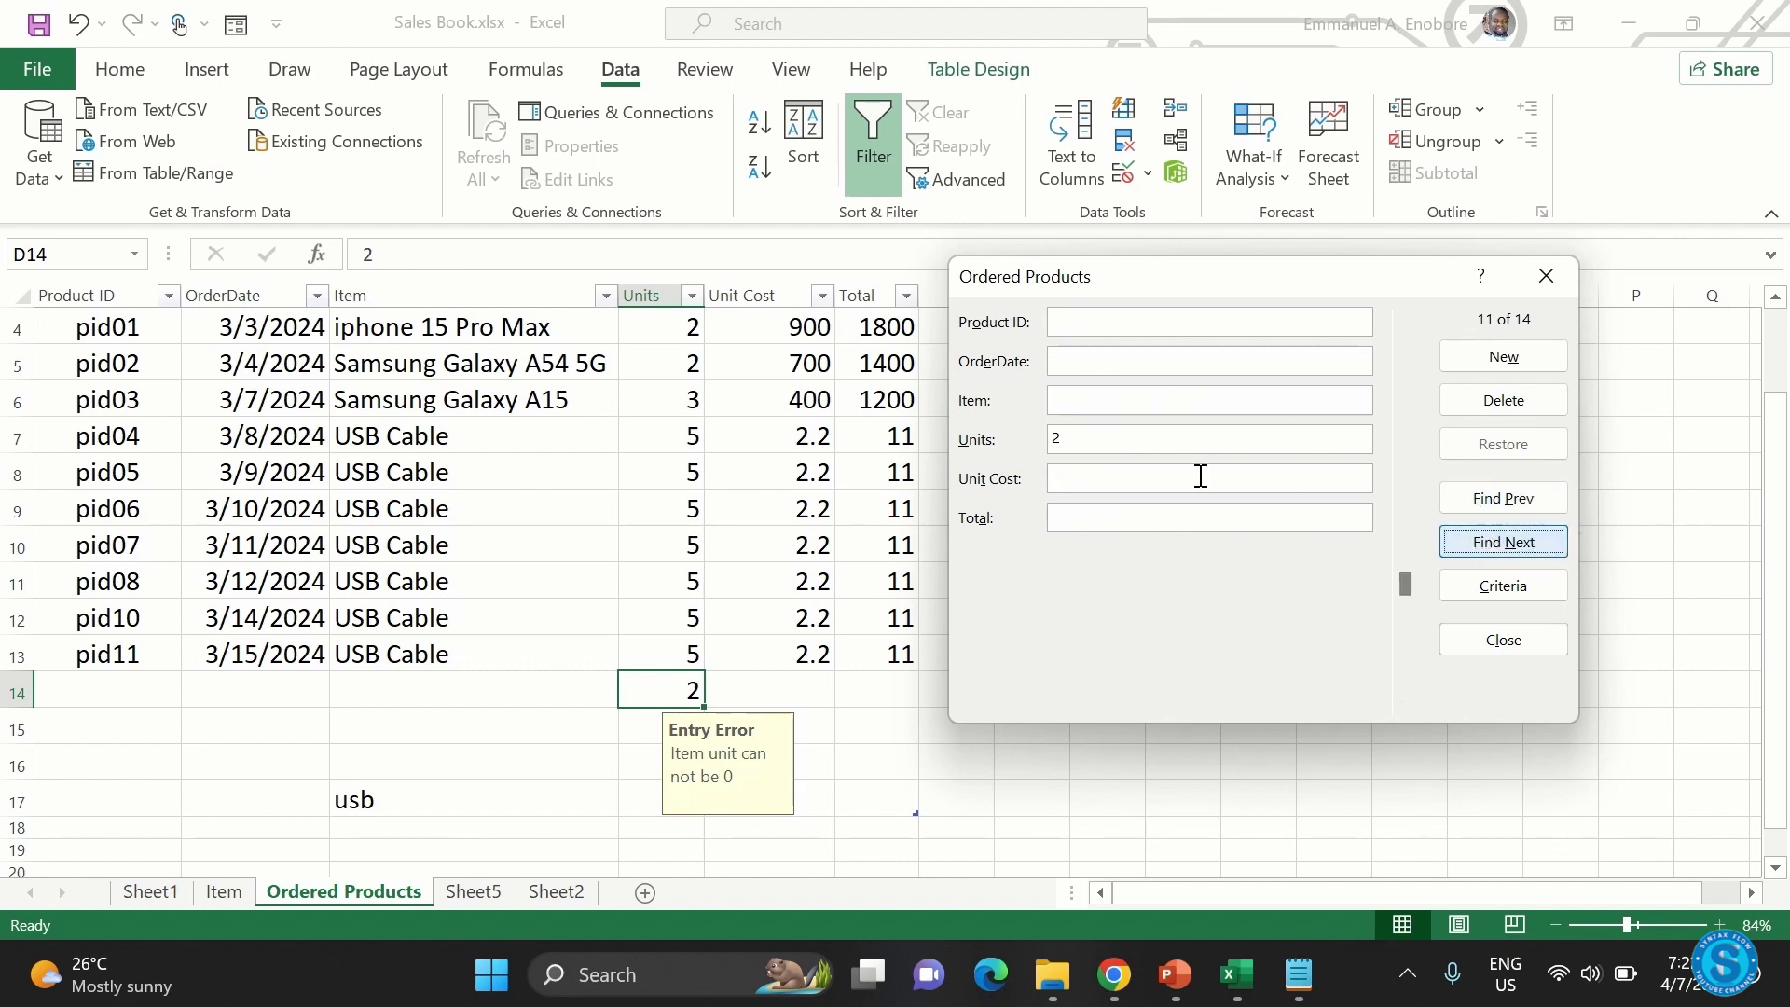
left_click(1459, 500)
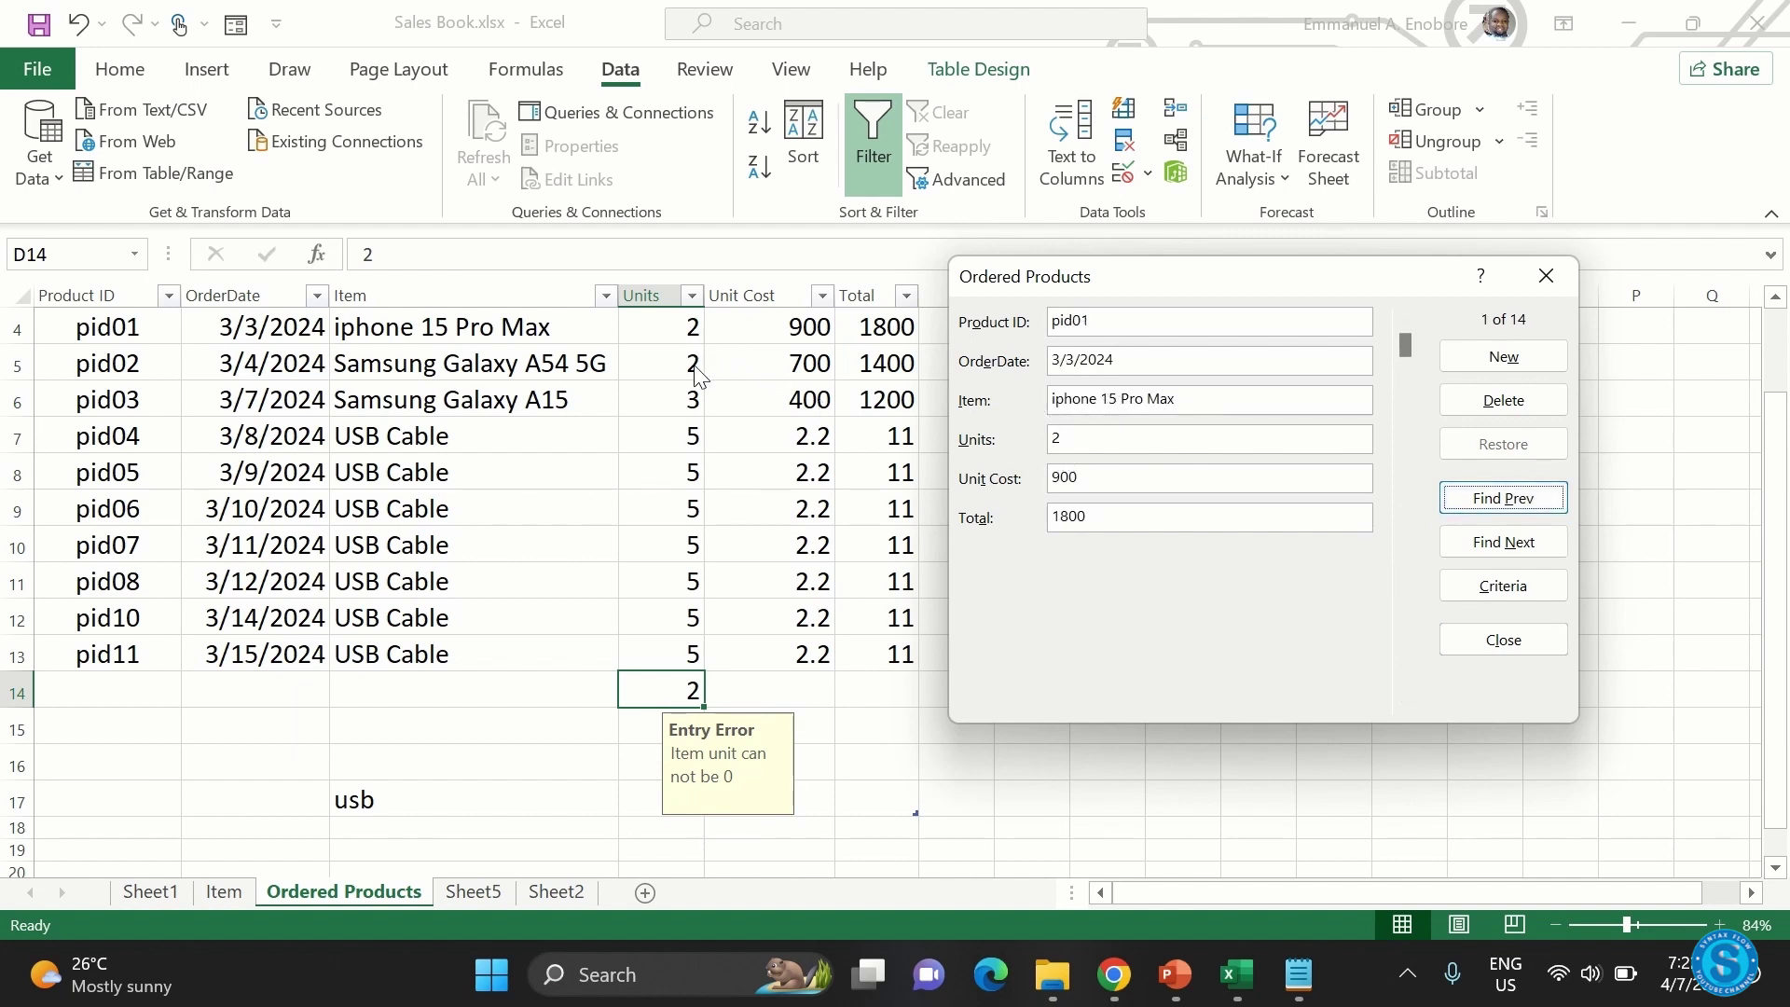
left_click(1493, 543)
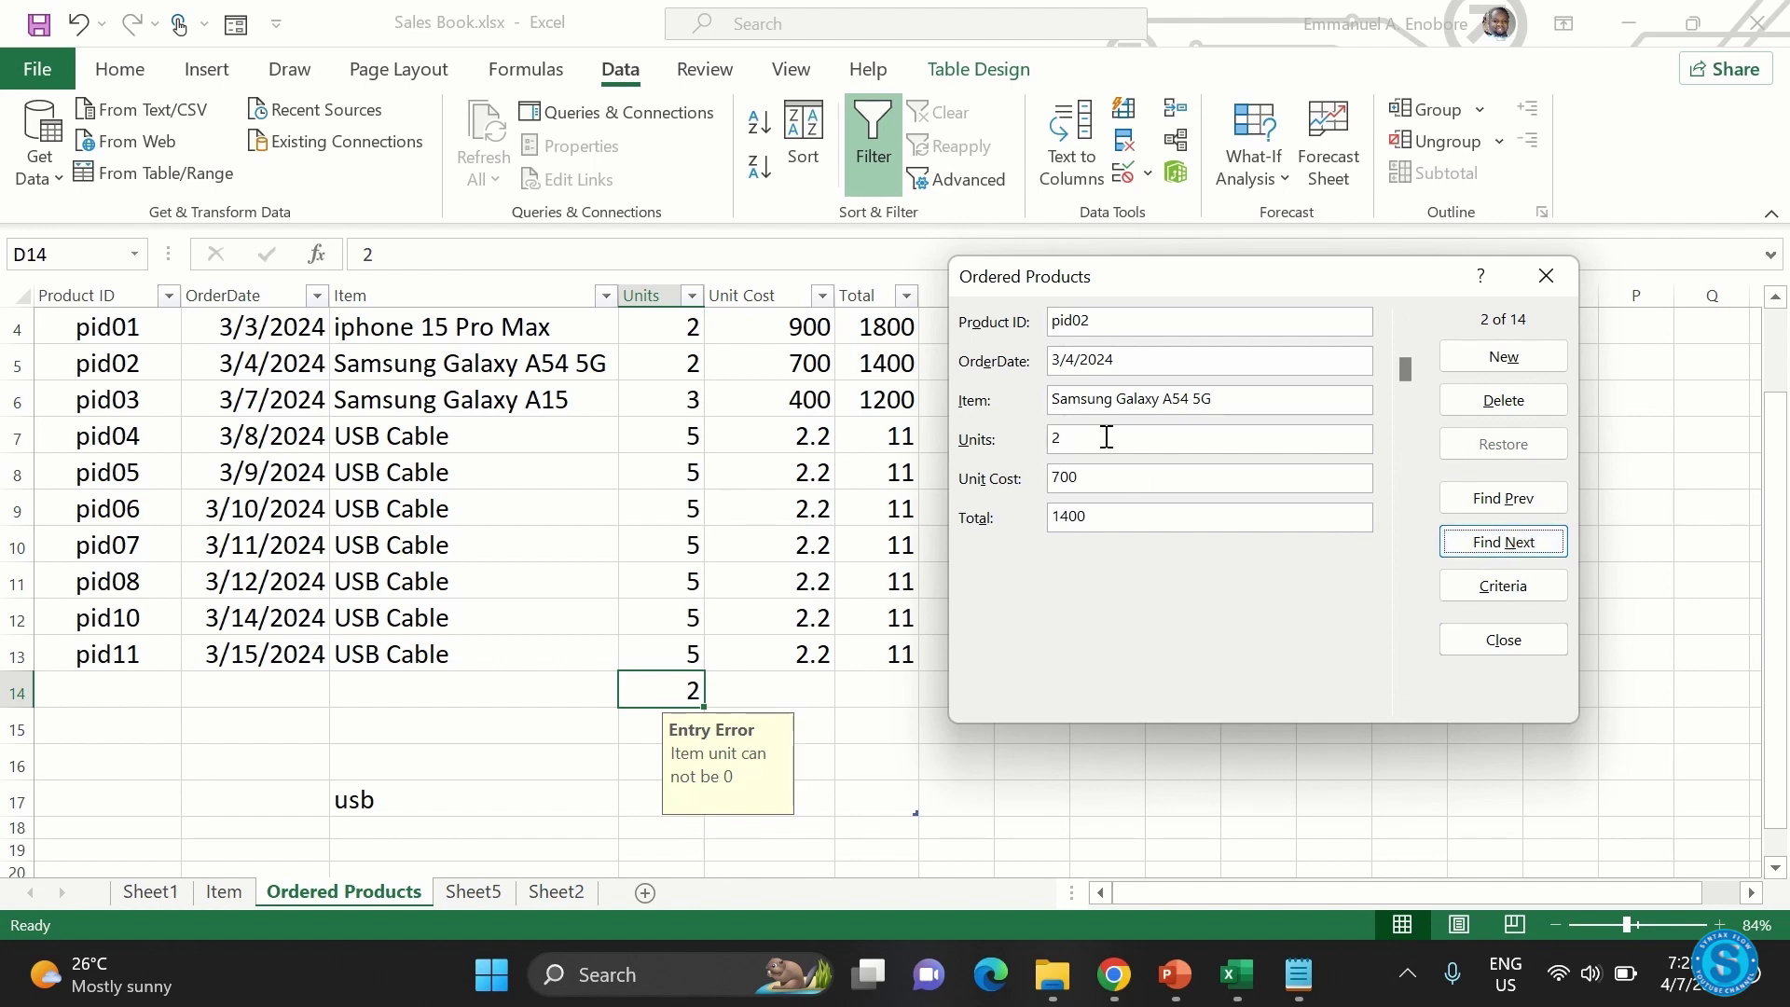
- Search for the record with Units =3
key("alt+c")
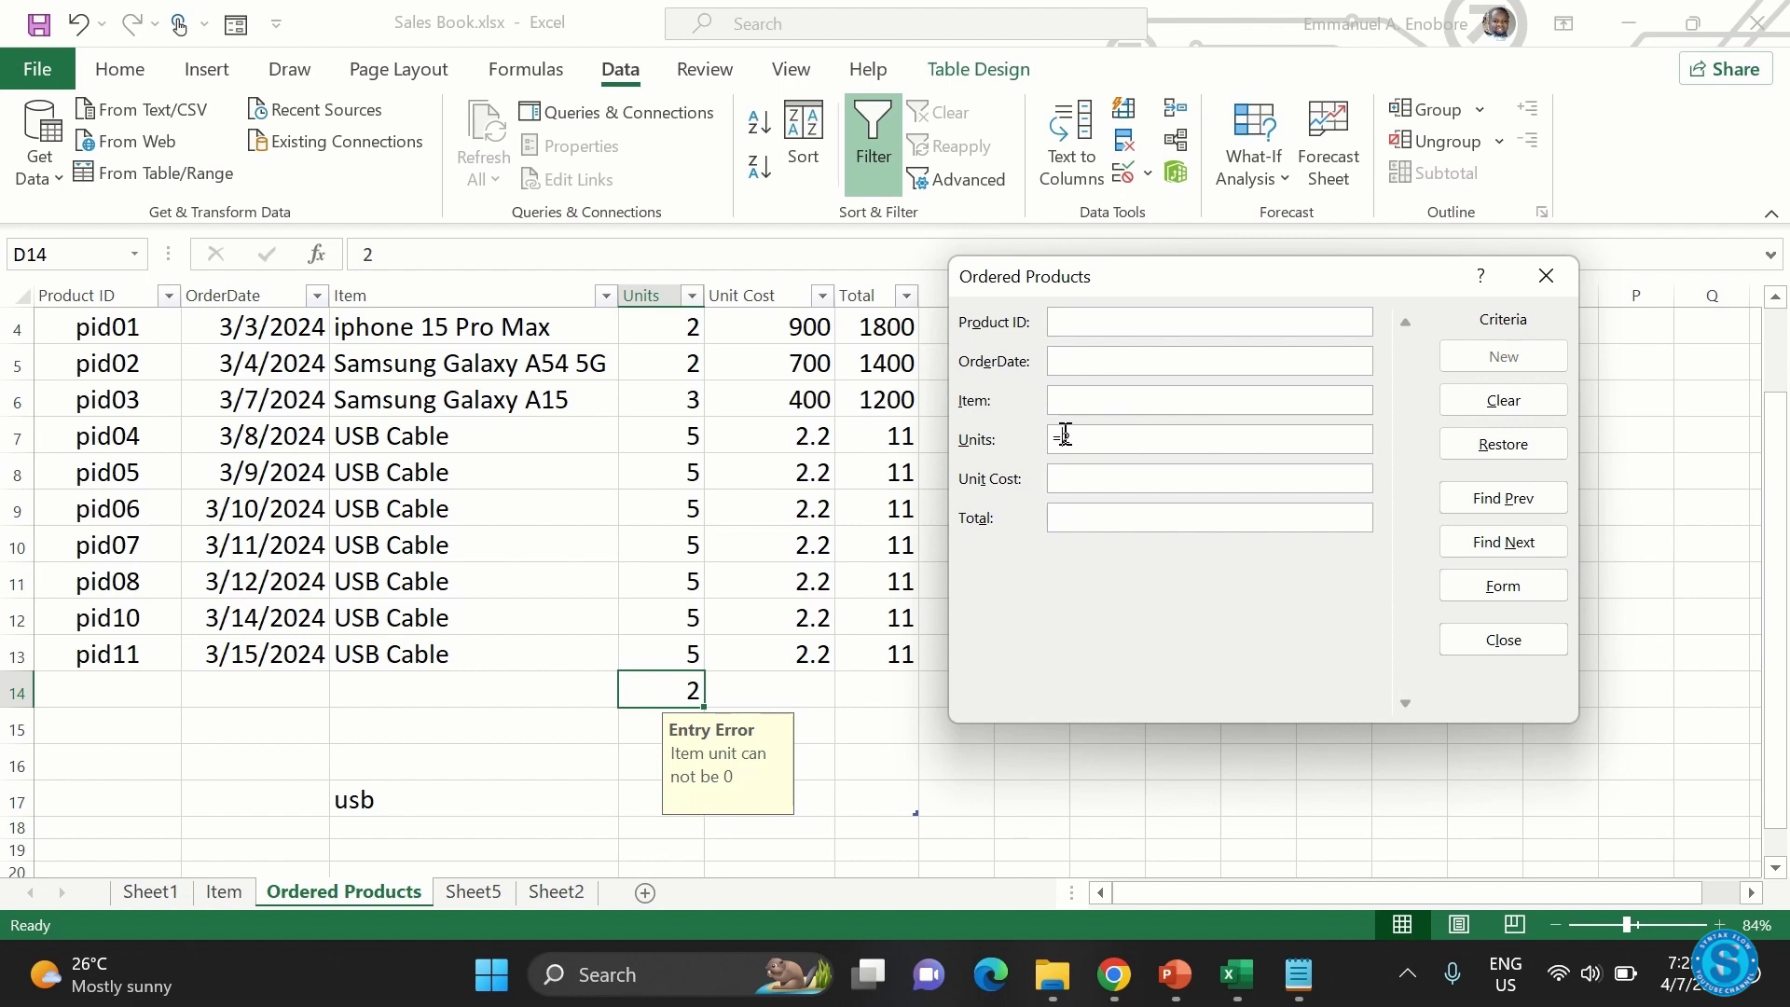
left_click(1065, 435)
type("=3")
left_click(1496, 544)
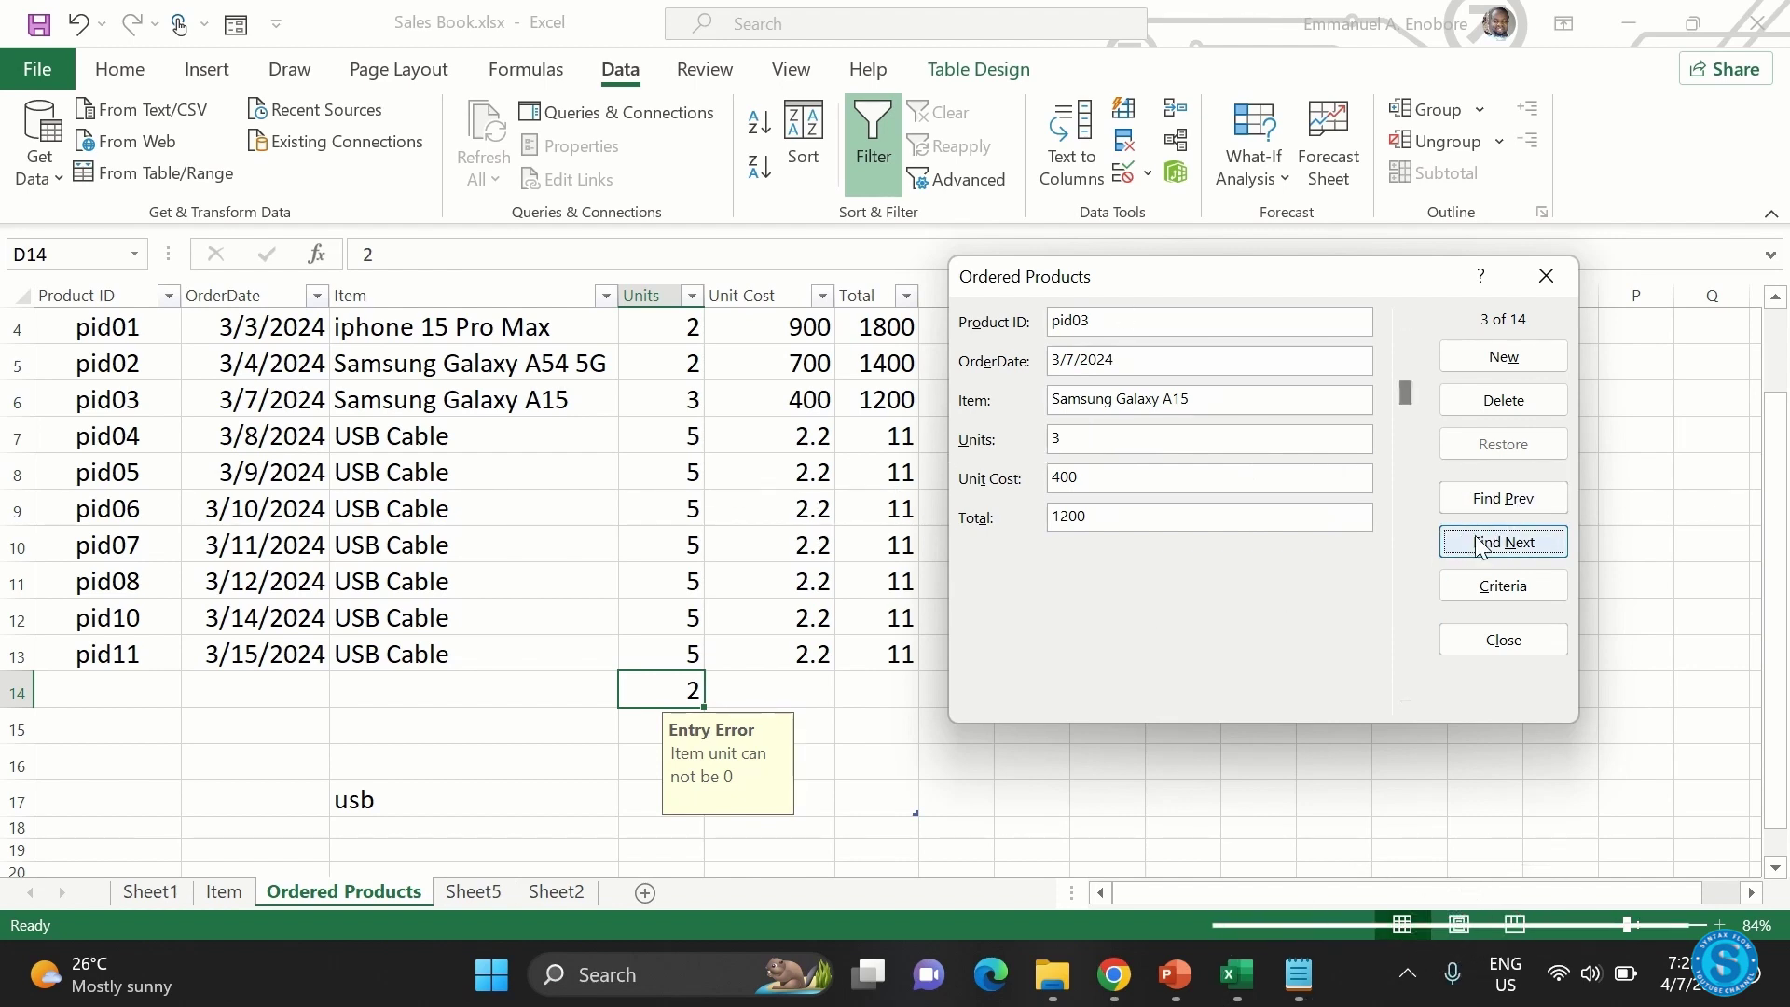
- Change the Units criterion to >4 and find the matching records, starting with pid07
left_click(1479, 585)
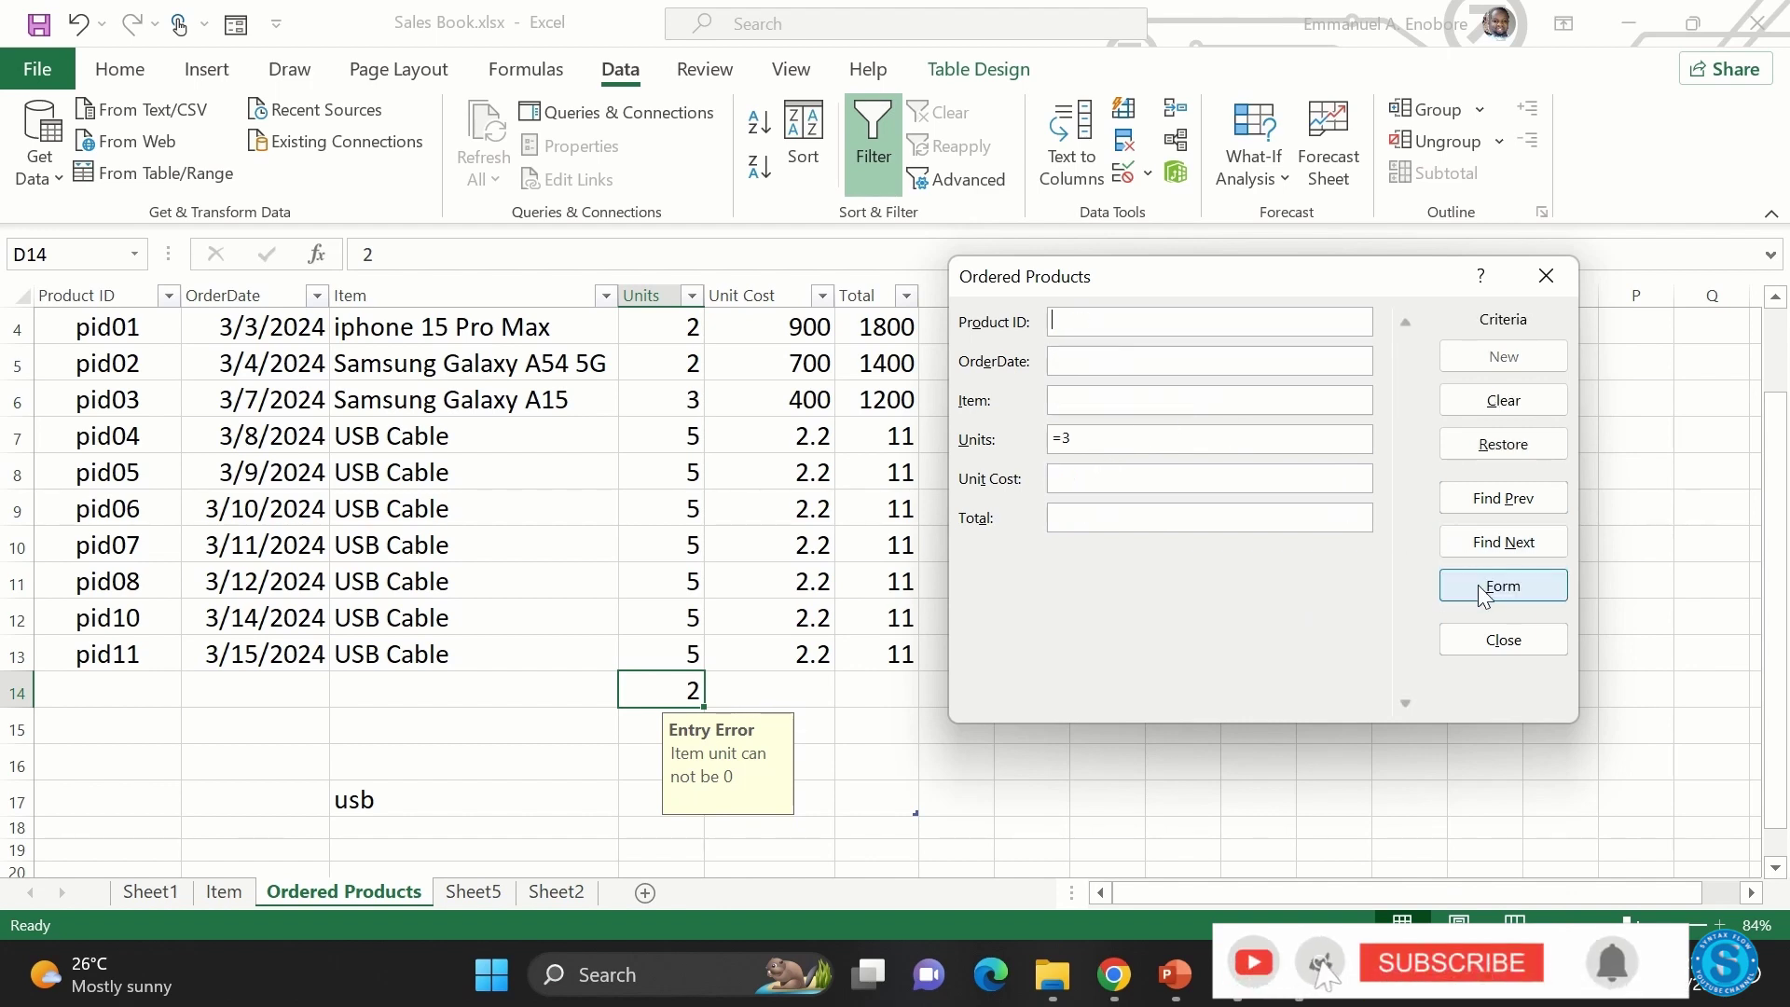
left_click(1067, 437)
type("=")
key("BackSpace")
type(">4")
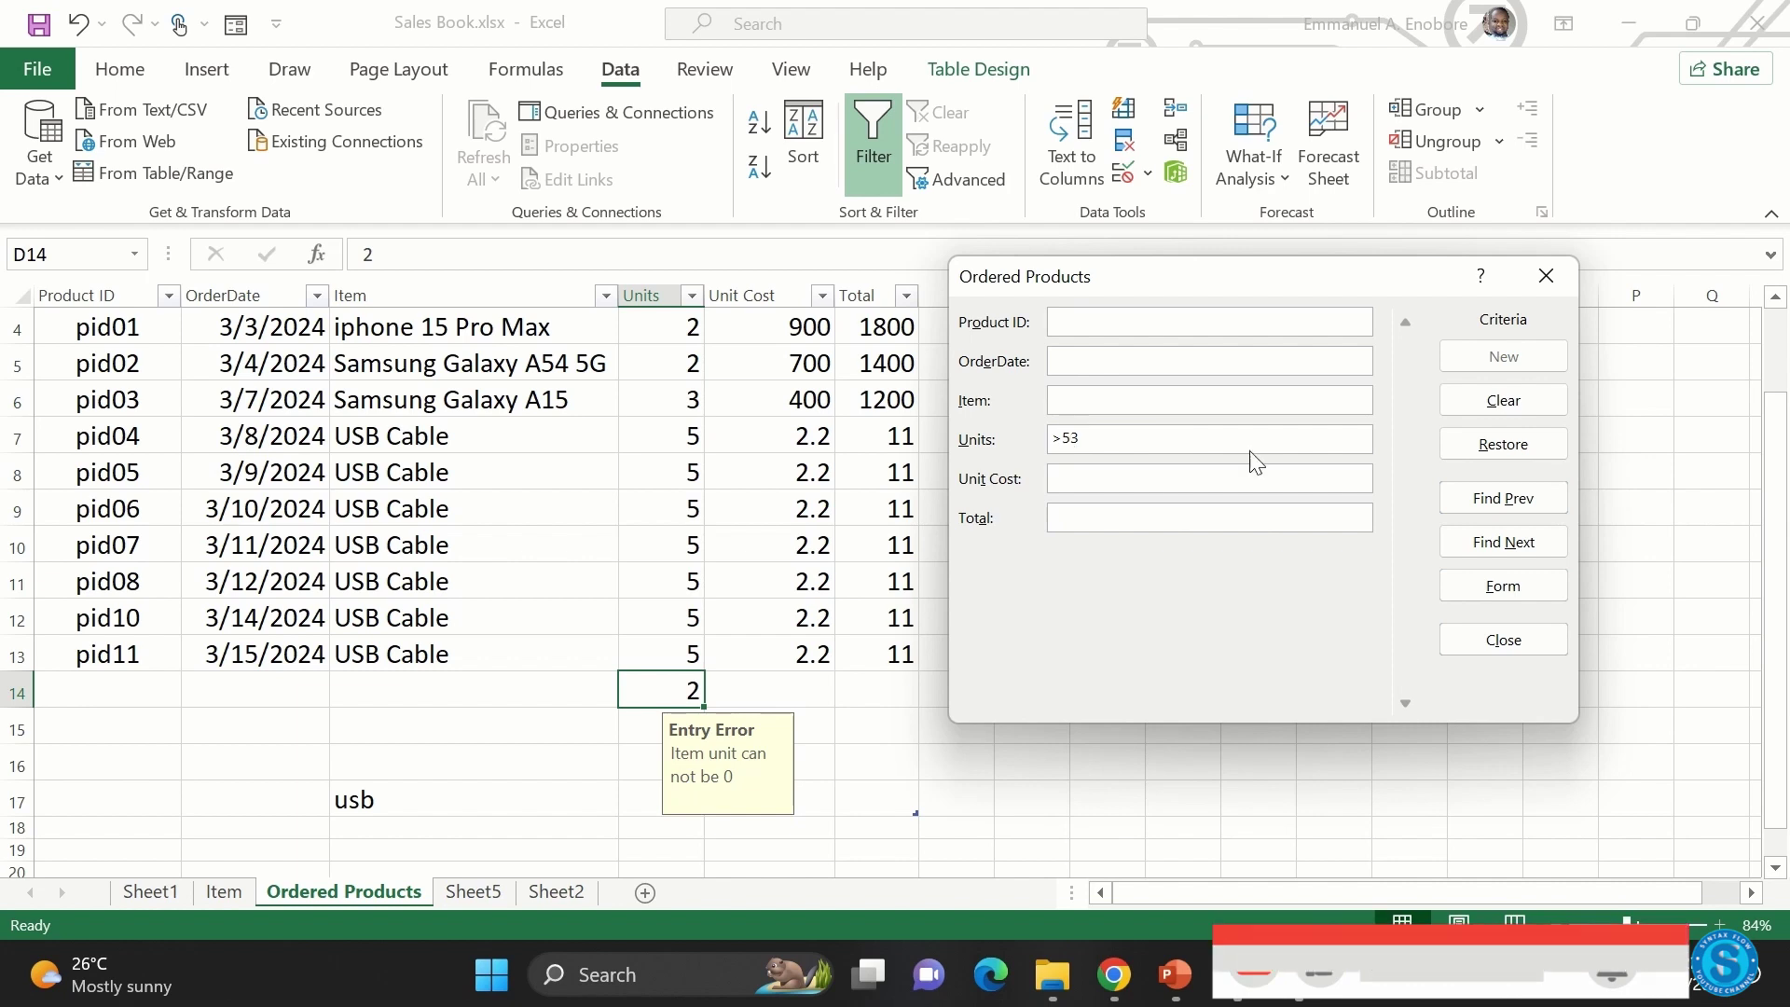
key("BackSpace")
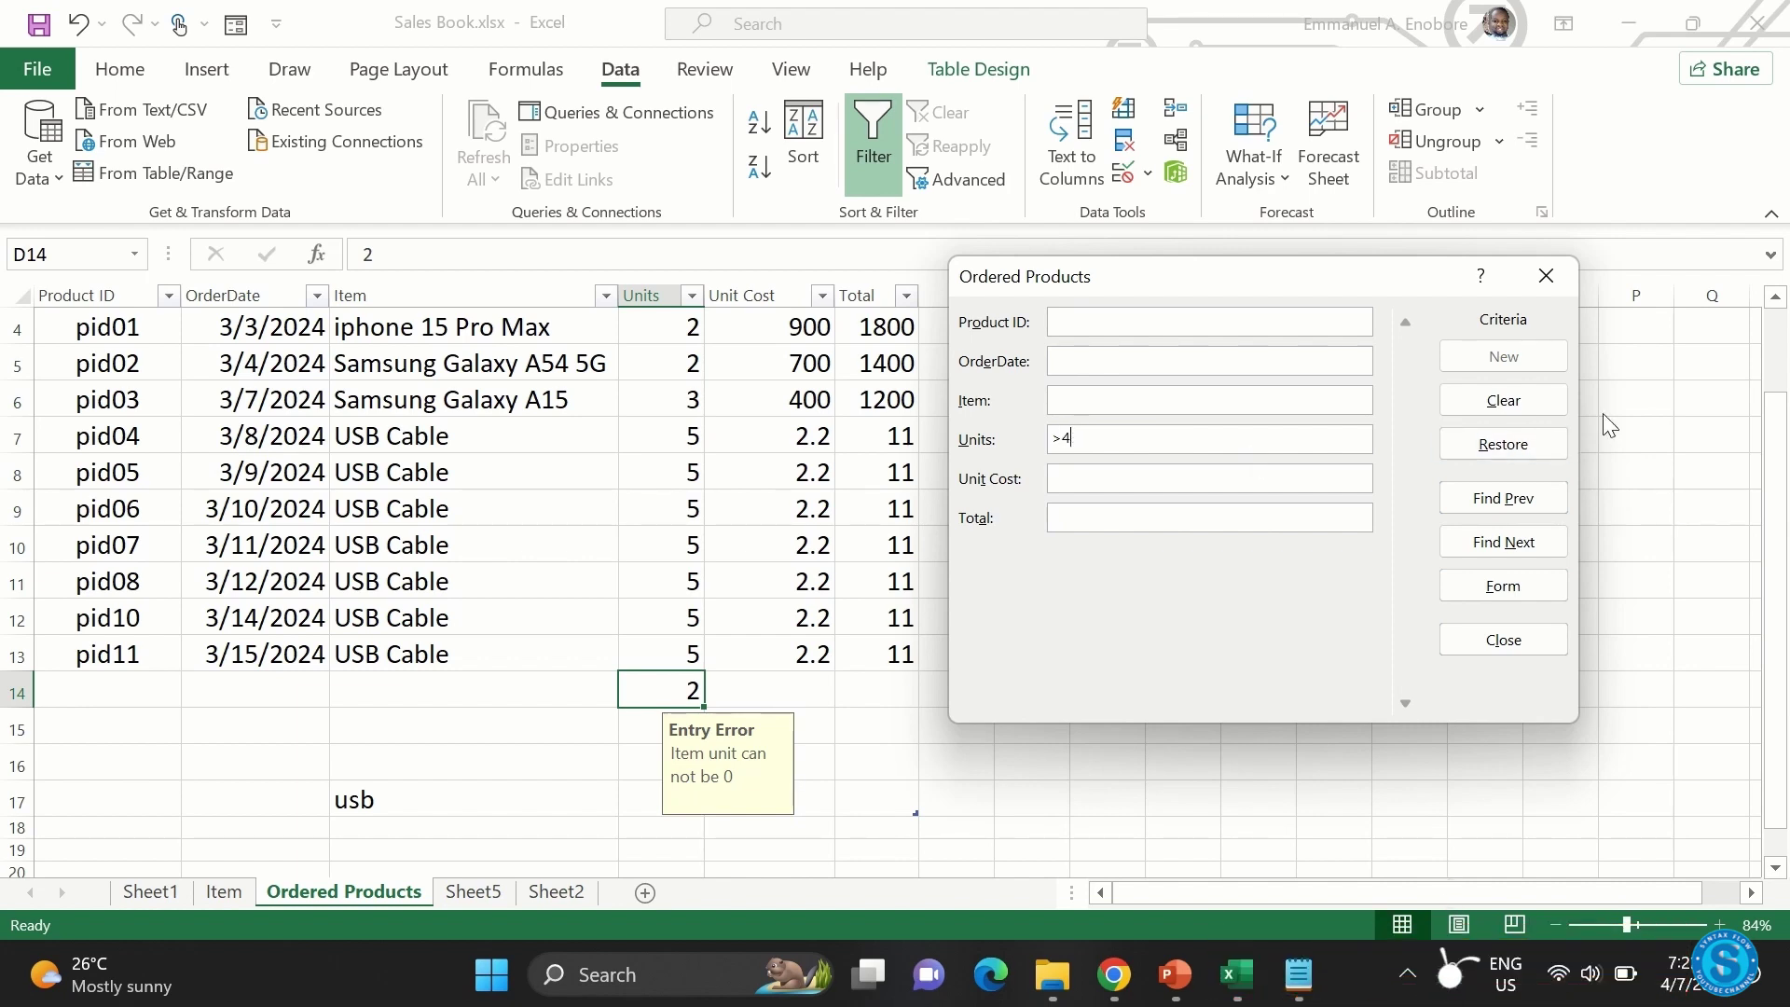
left_click(1503, 542)
left_click(1503, 542)
left_click(1504, 544)
left_click(1503, 545)
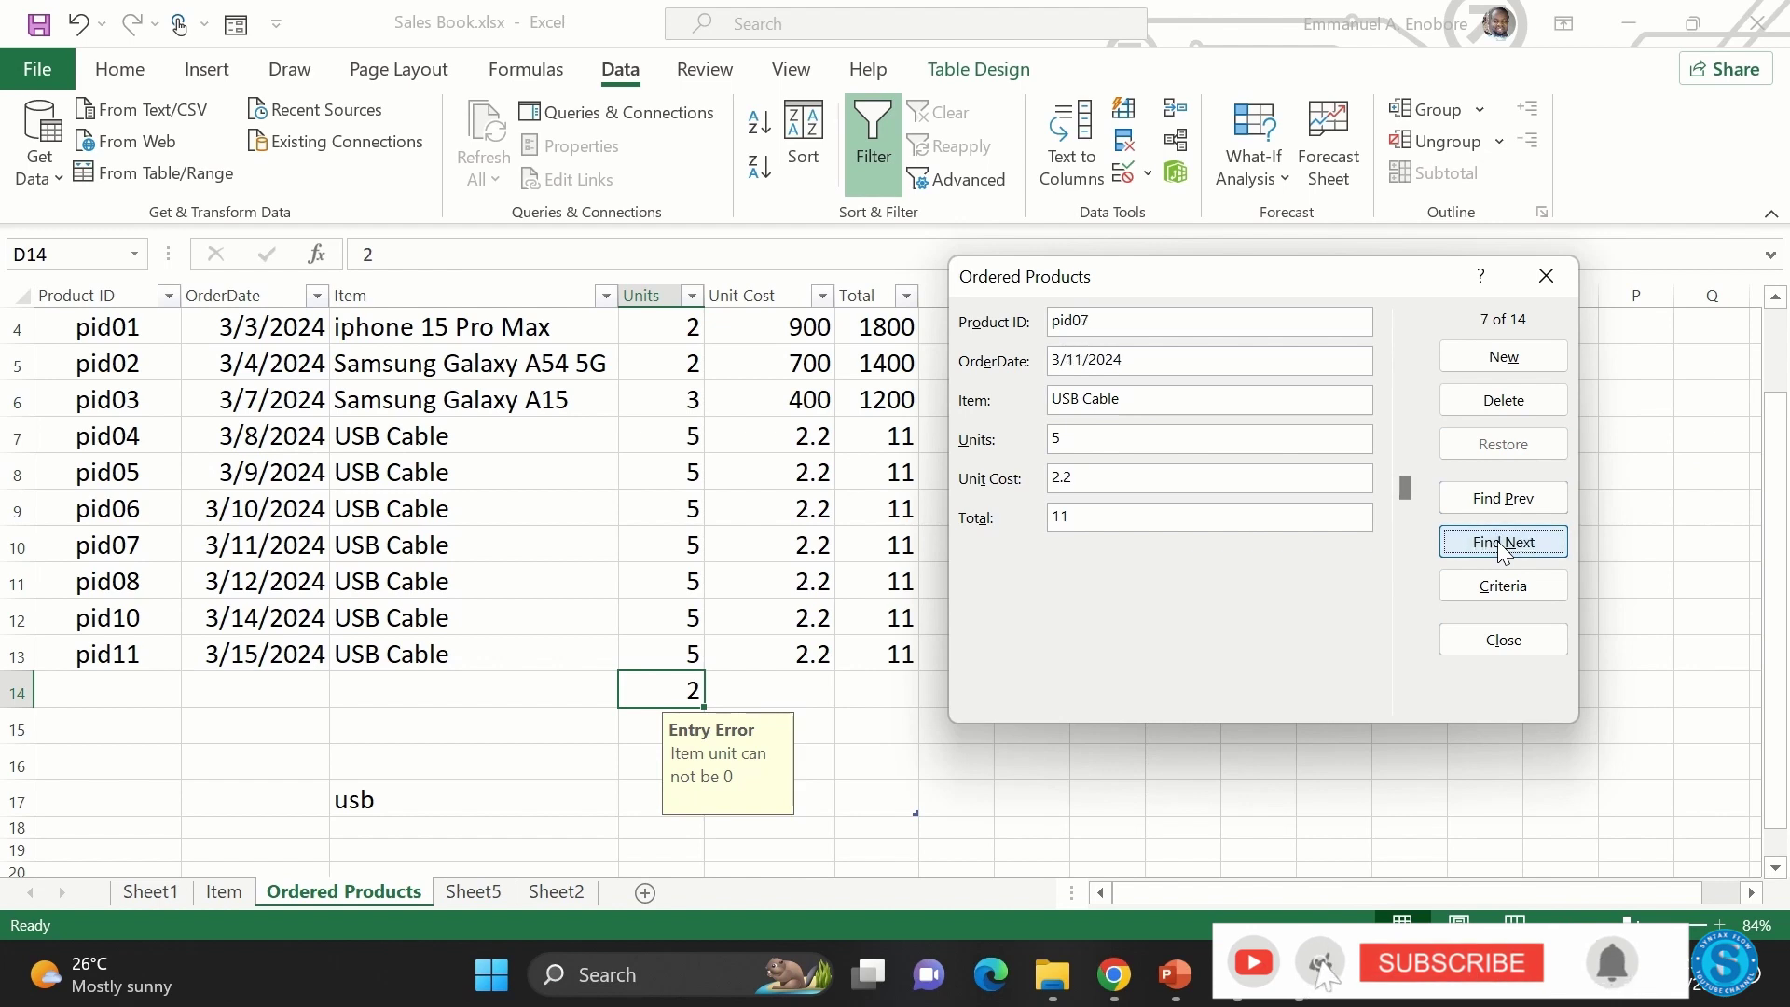